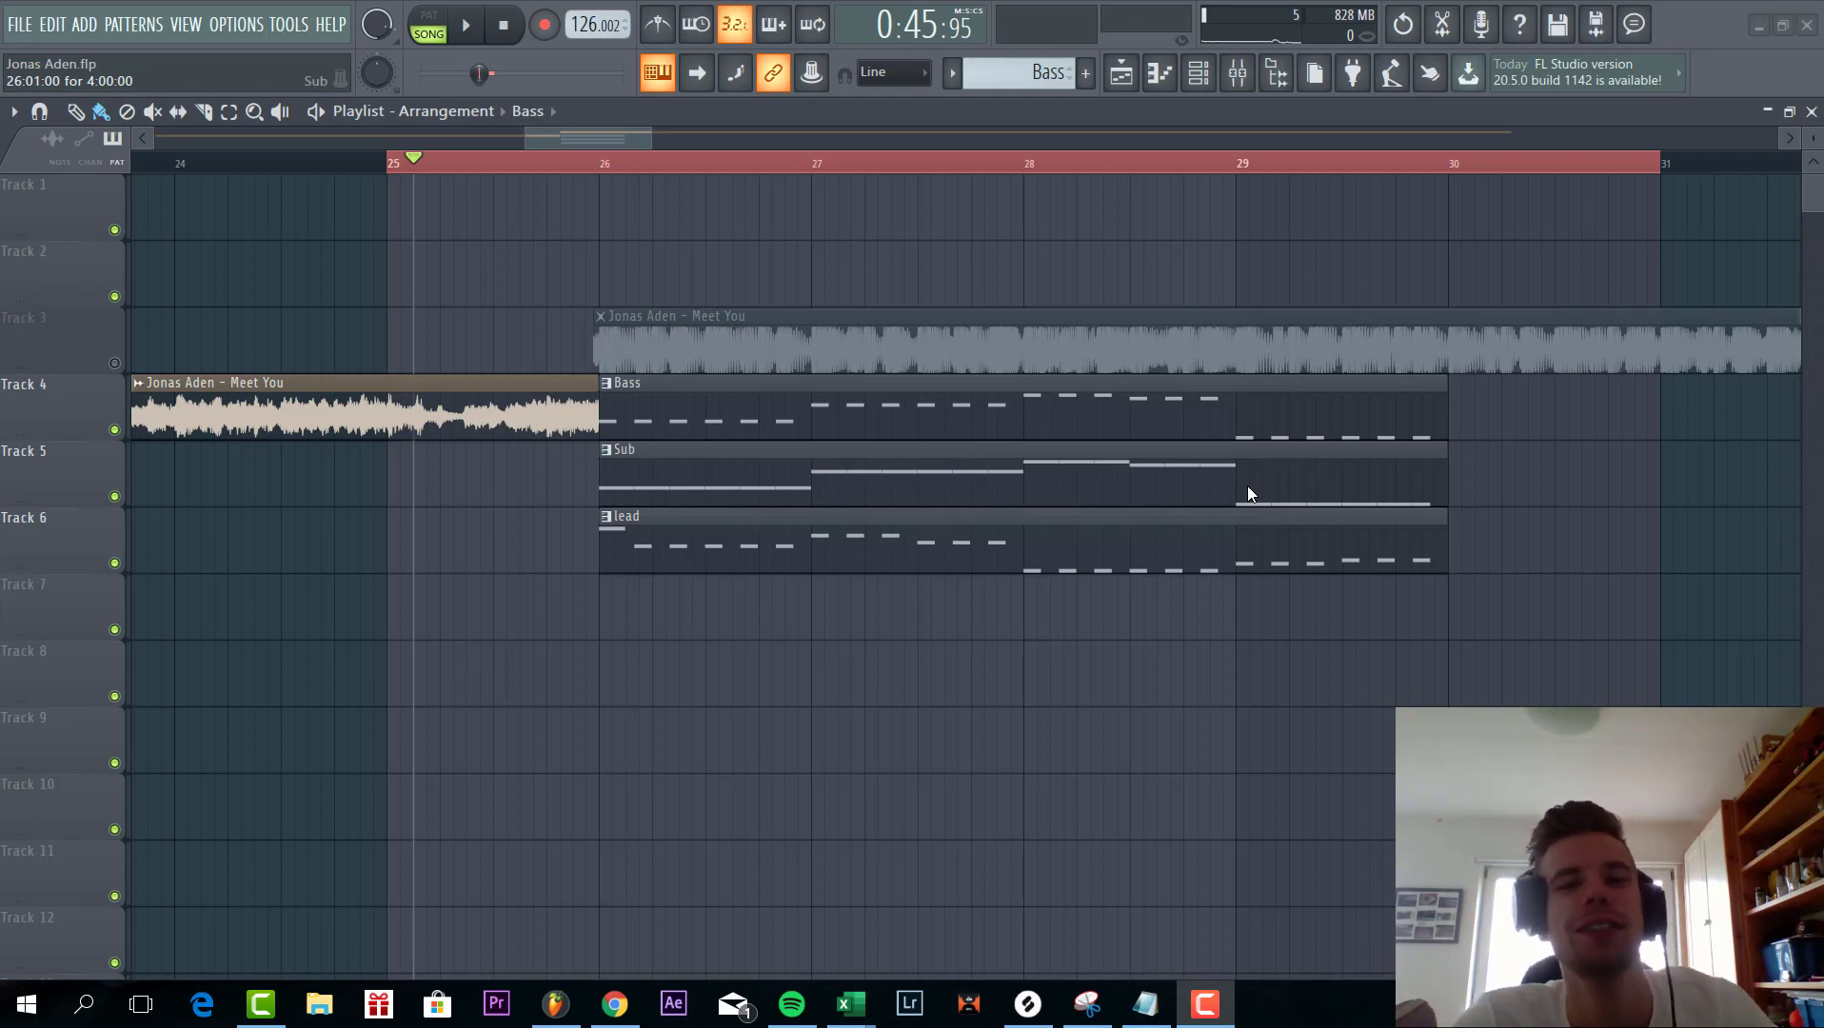
- Play the drop, then audition the Bass, Sub and lead patterns one by one in pattern mode
key("space")
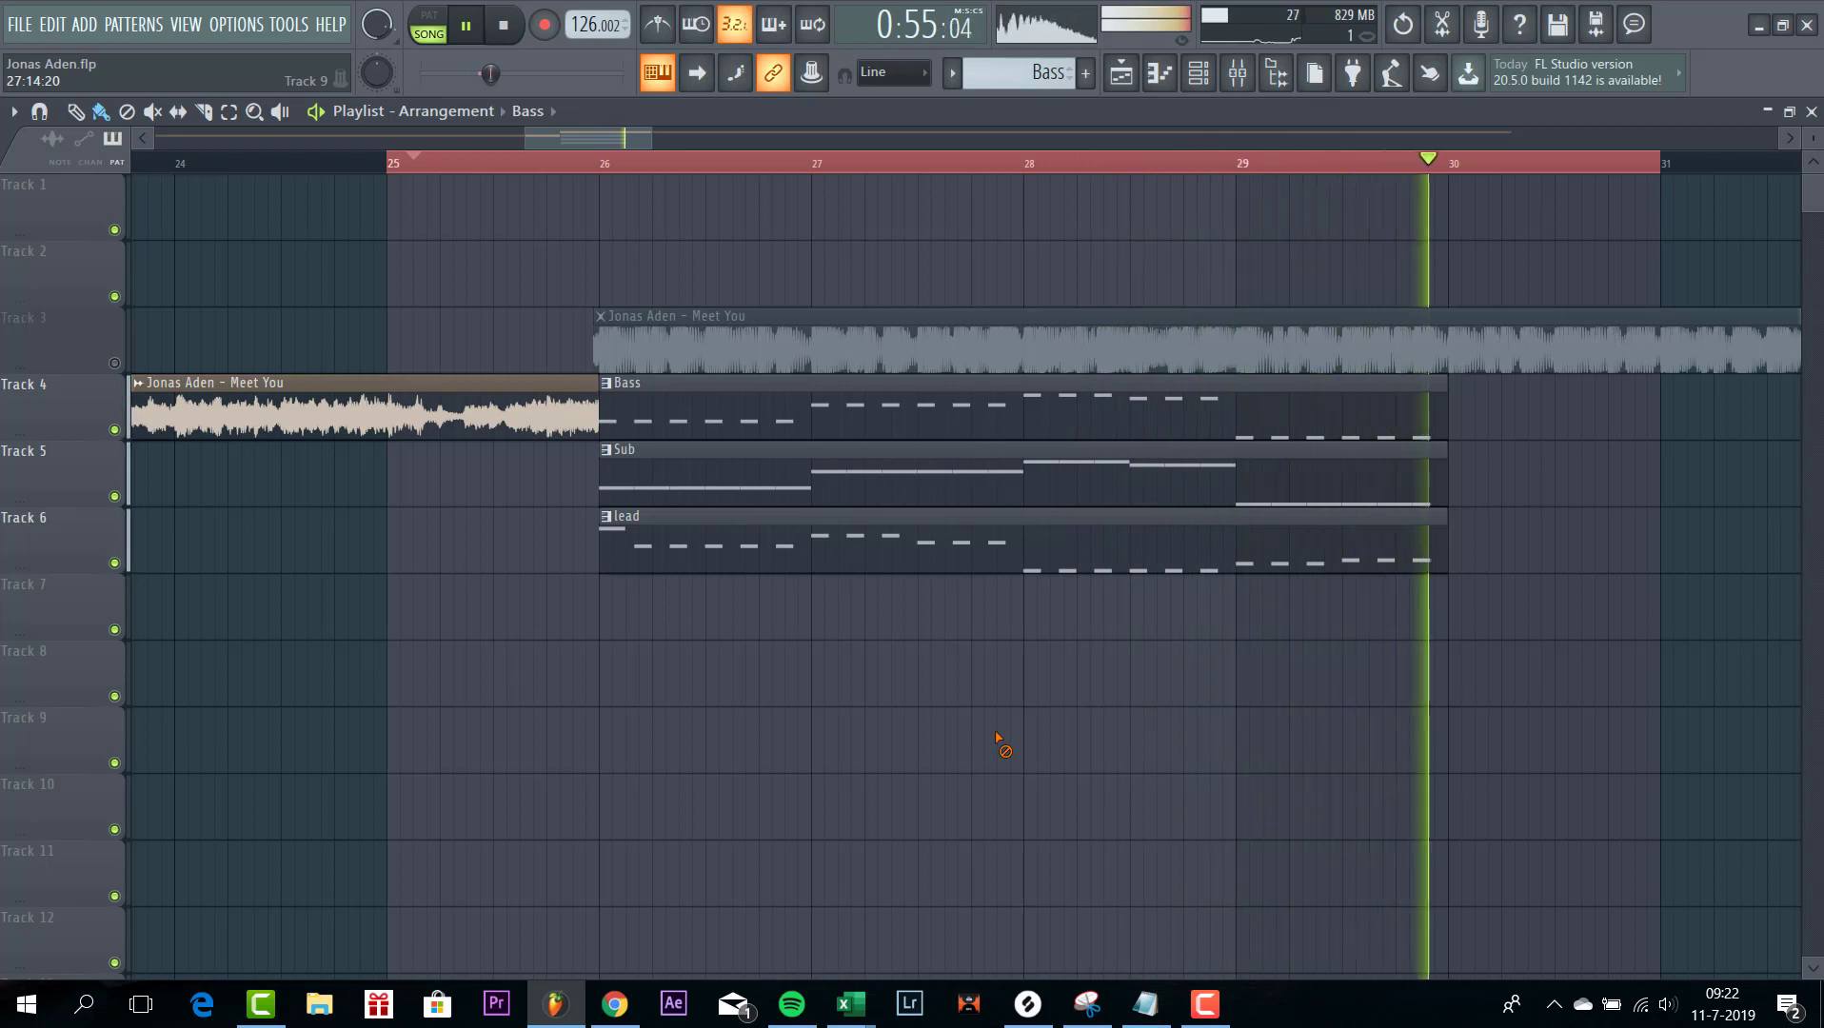
key("space")
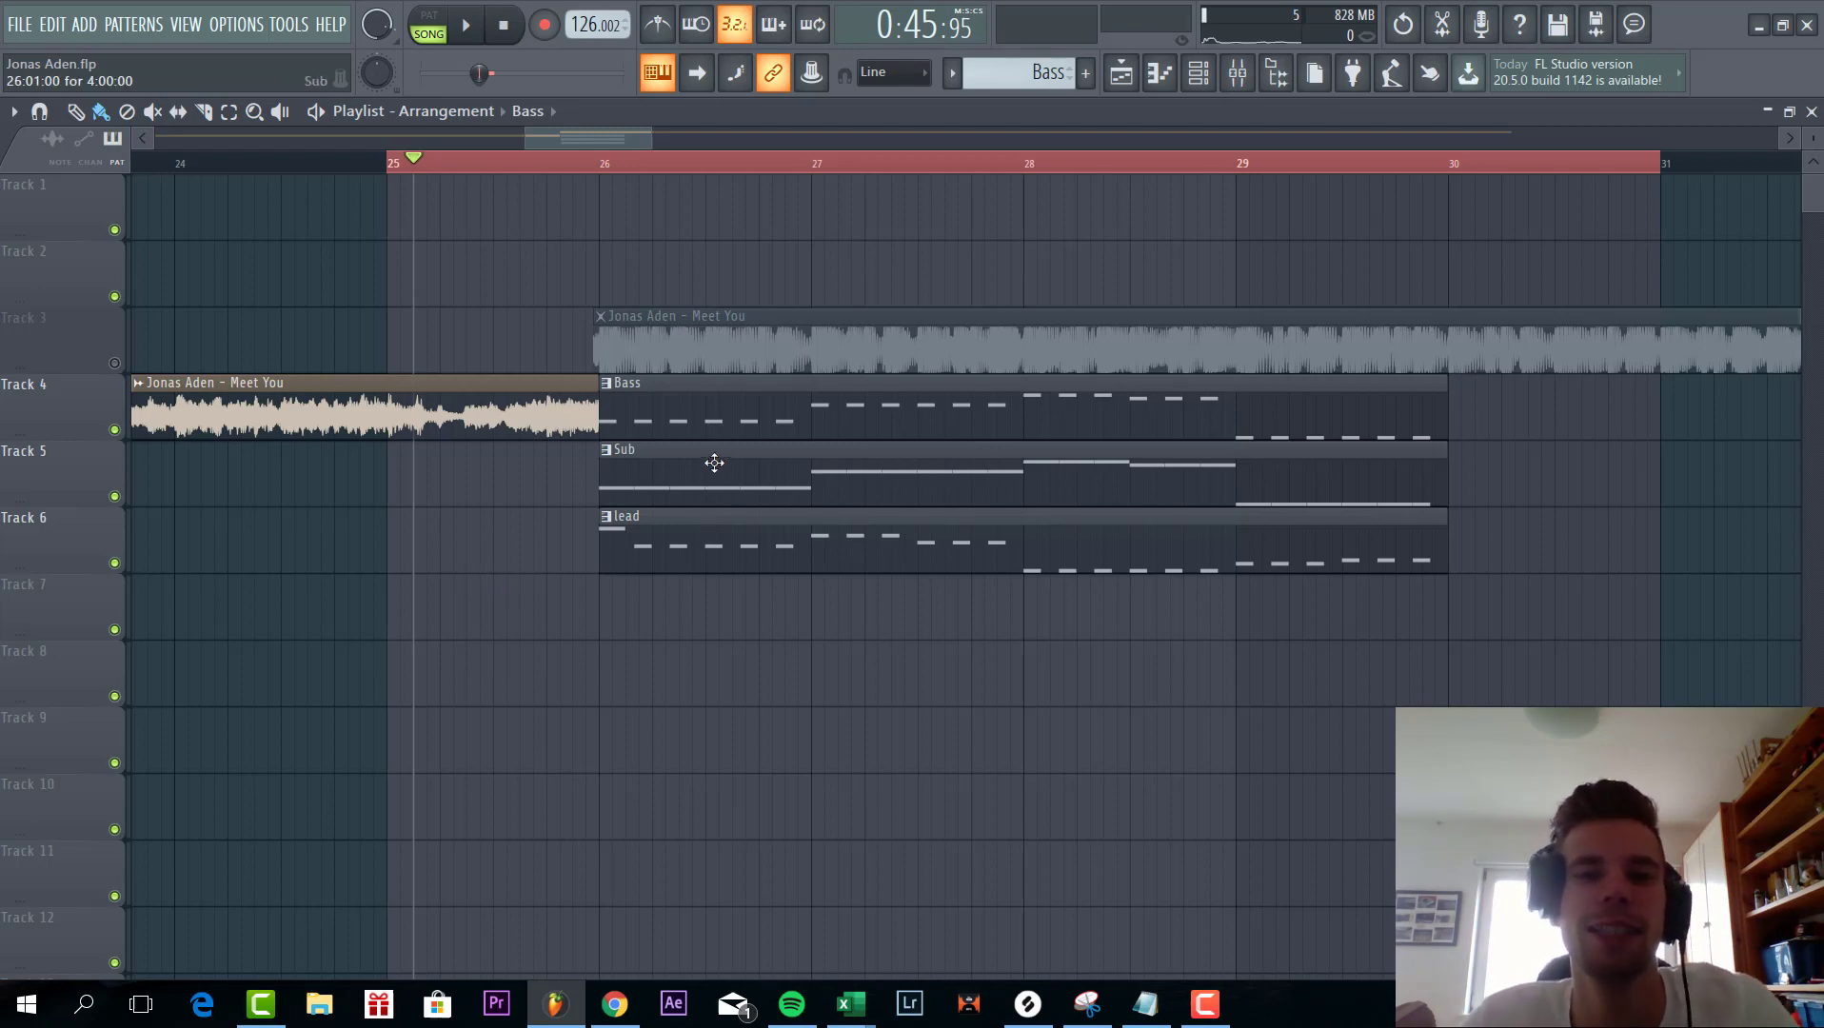
left_click(437, 24)
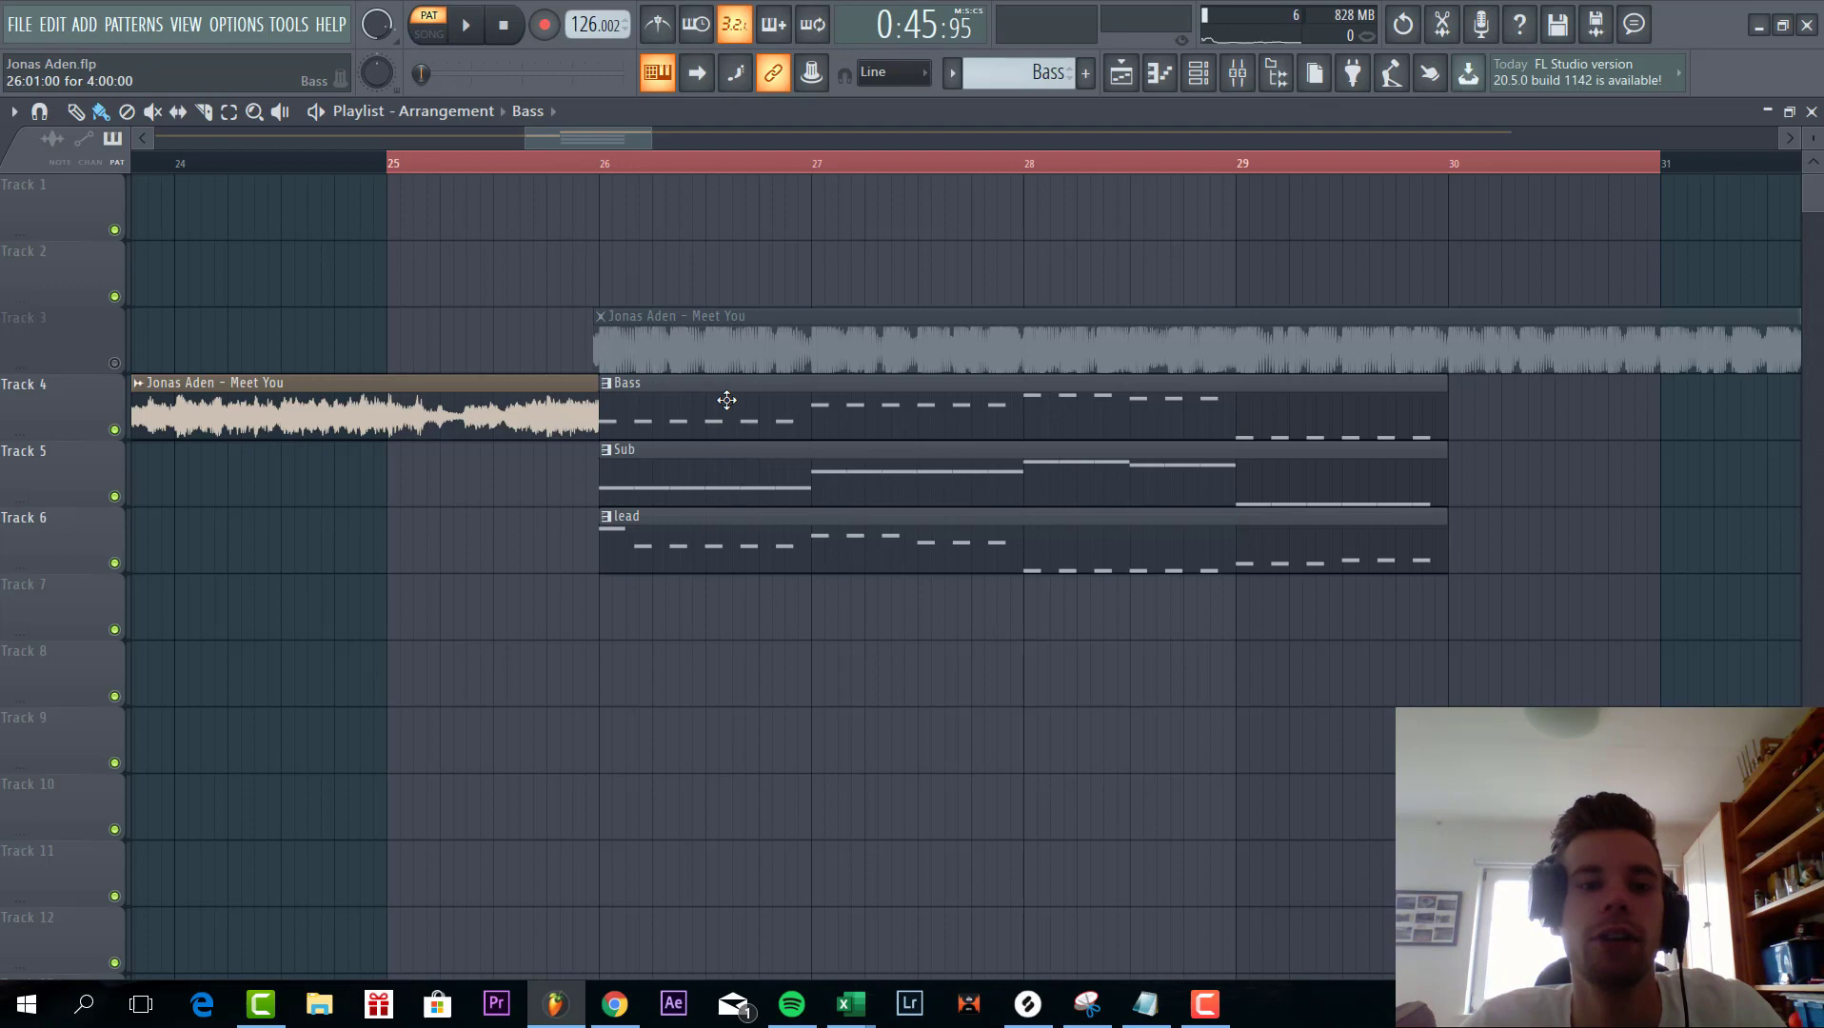
left_click(727, 398)
key("space")
left_click(716, 489)
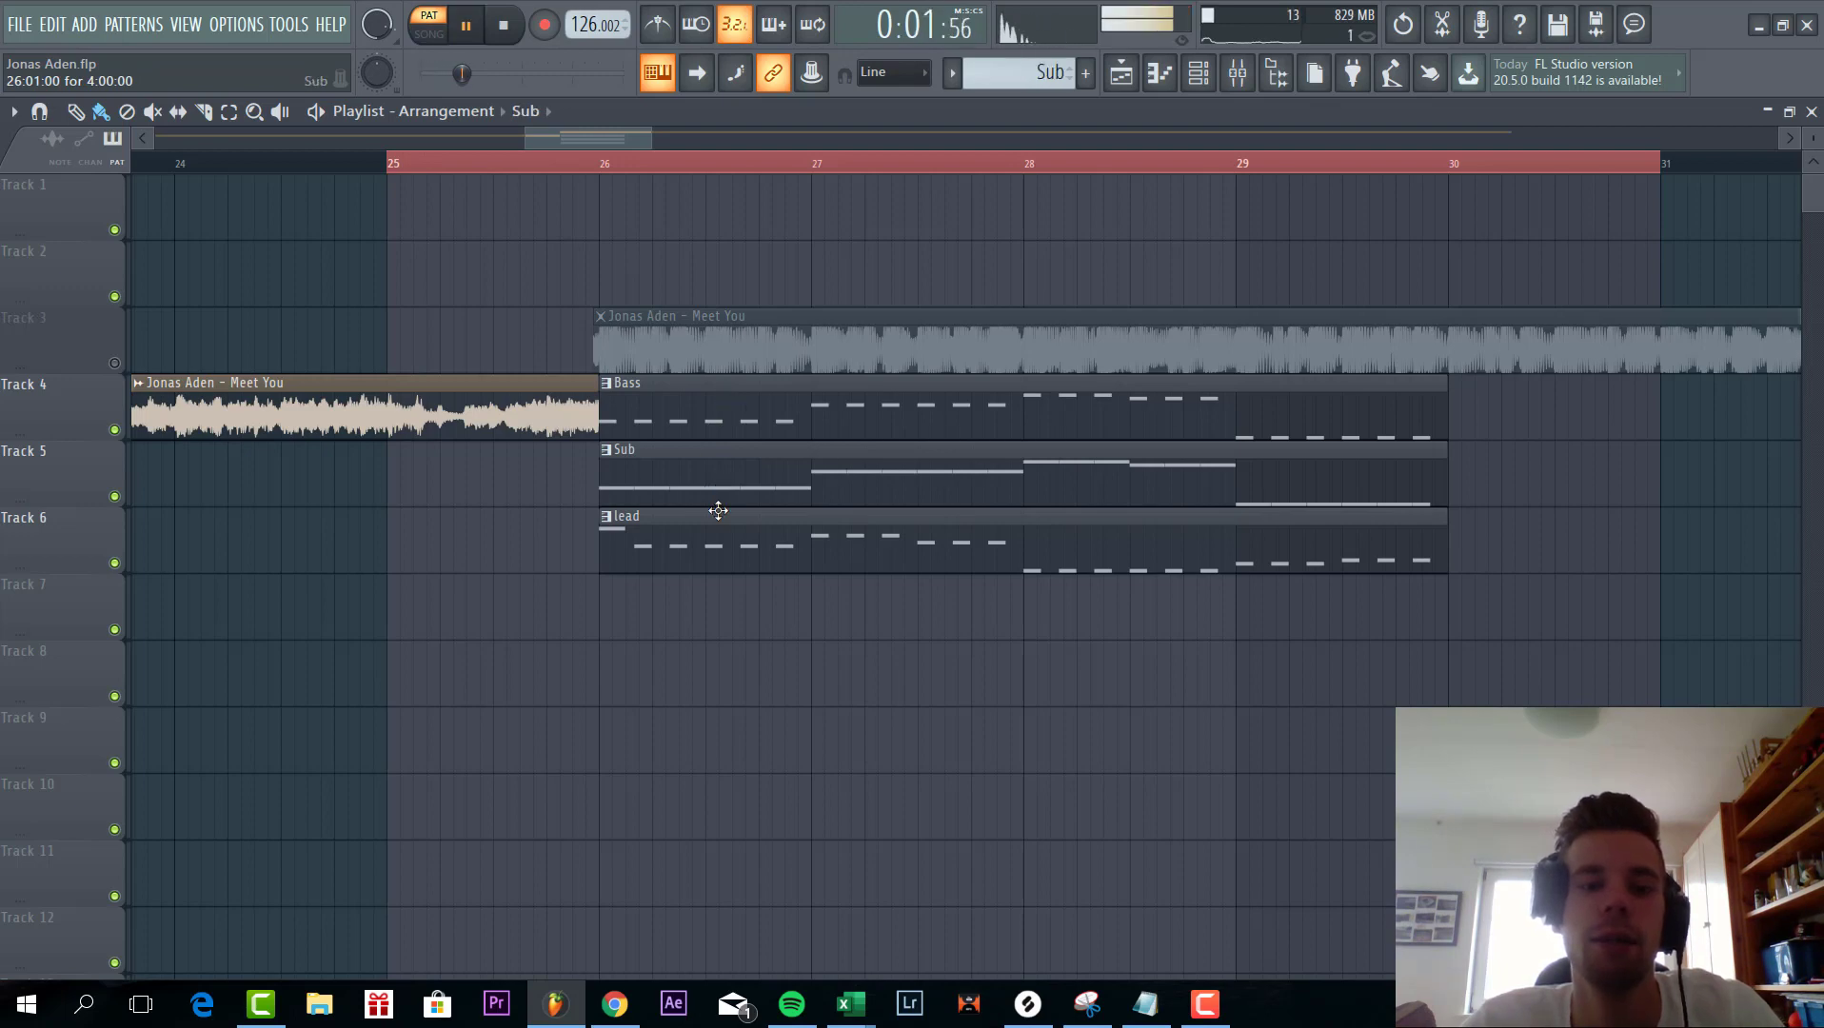
left_click(726, 539)
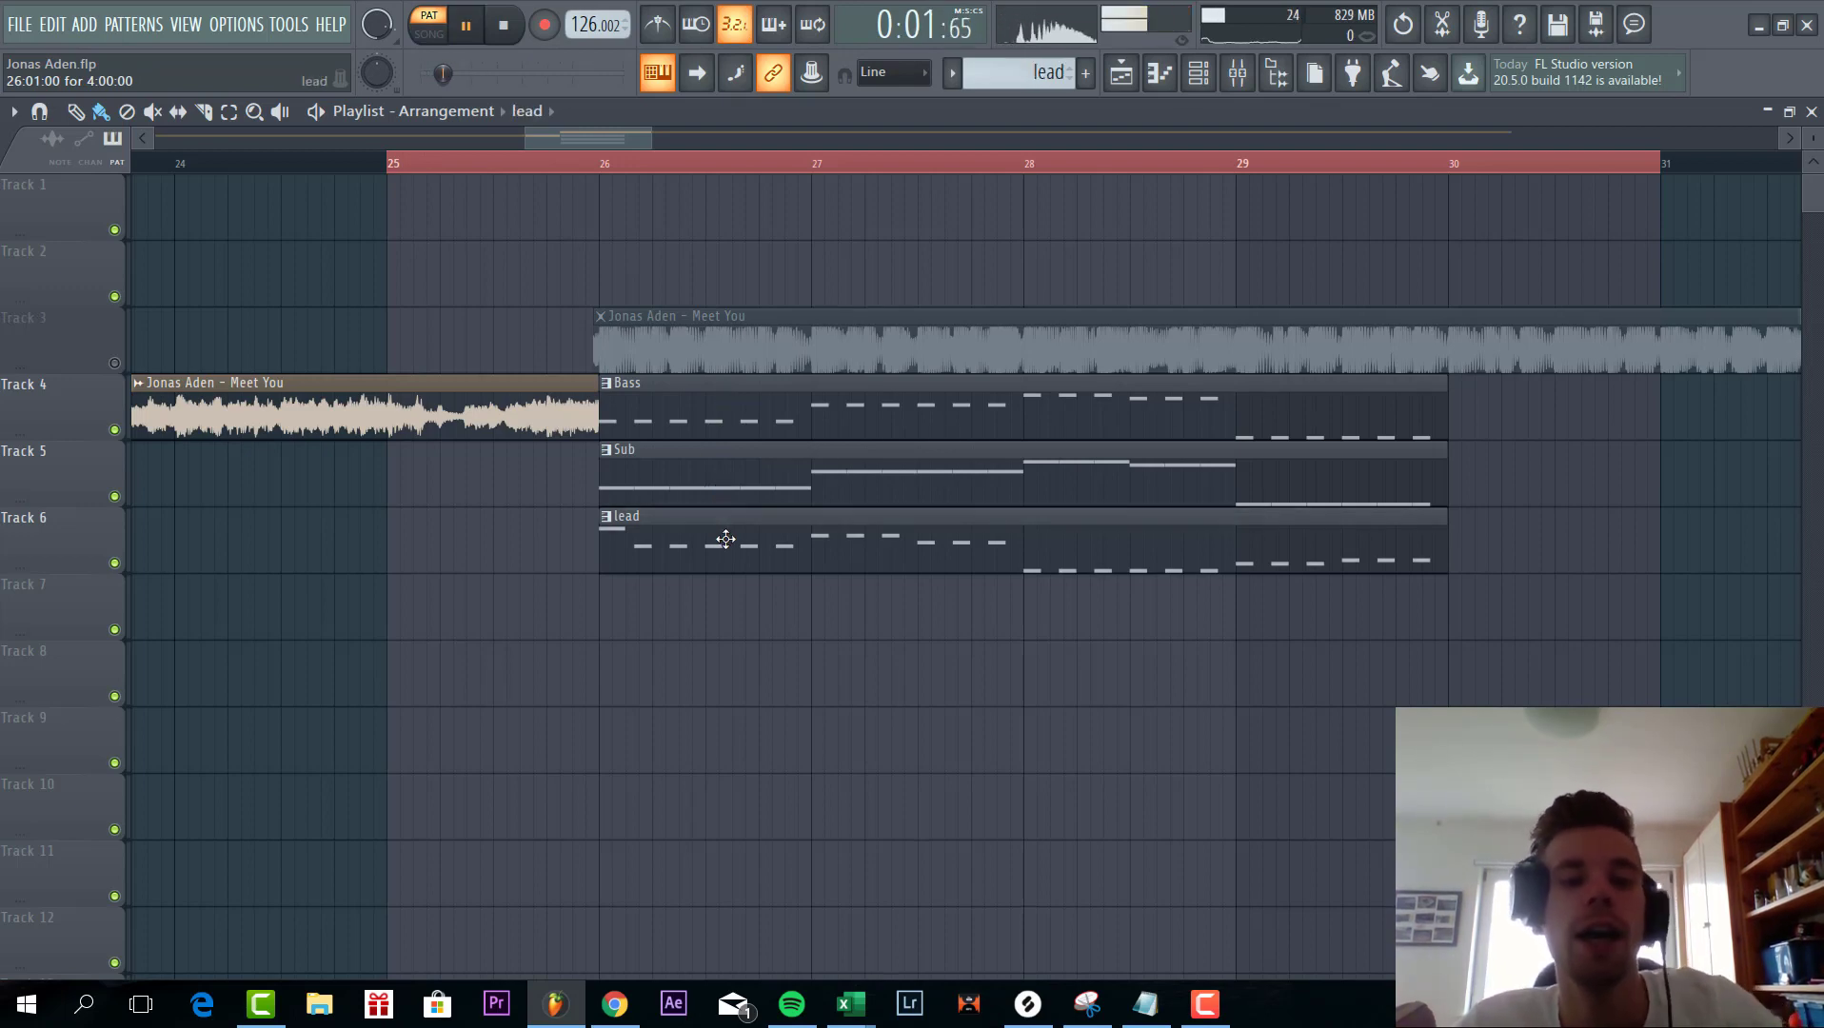
- Open the lead pattern's Serum synth and reset it to the Init Preset
double_click(720, 551)
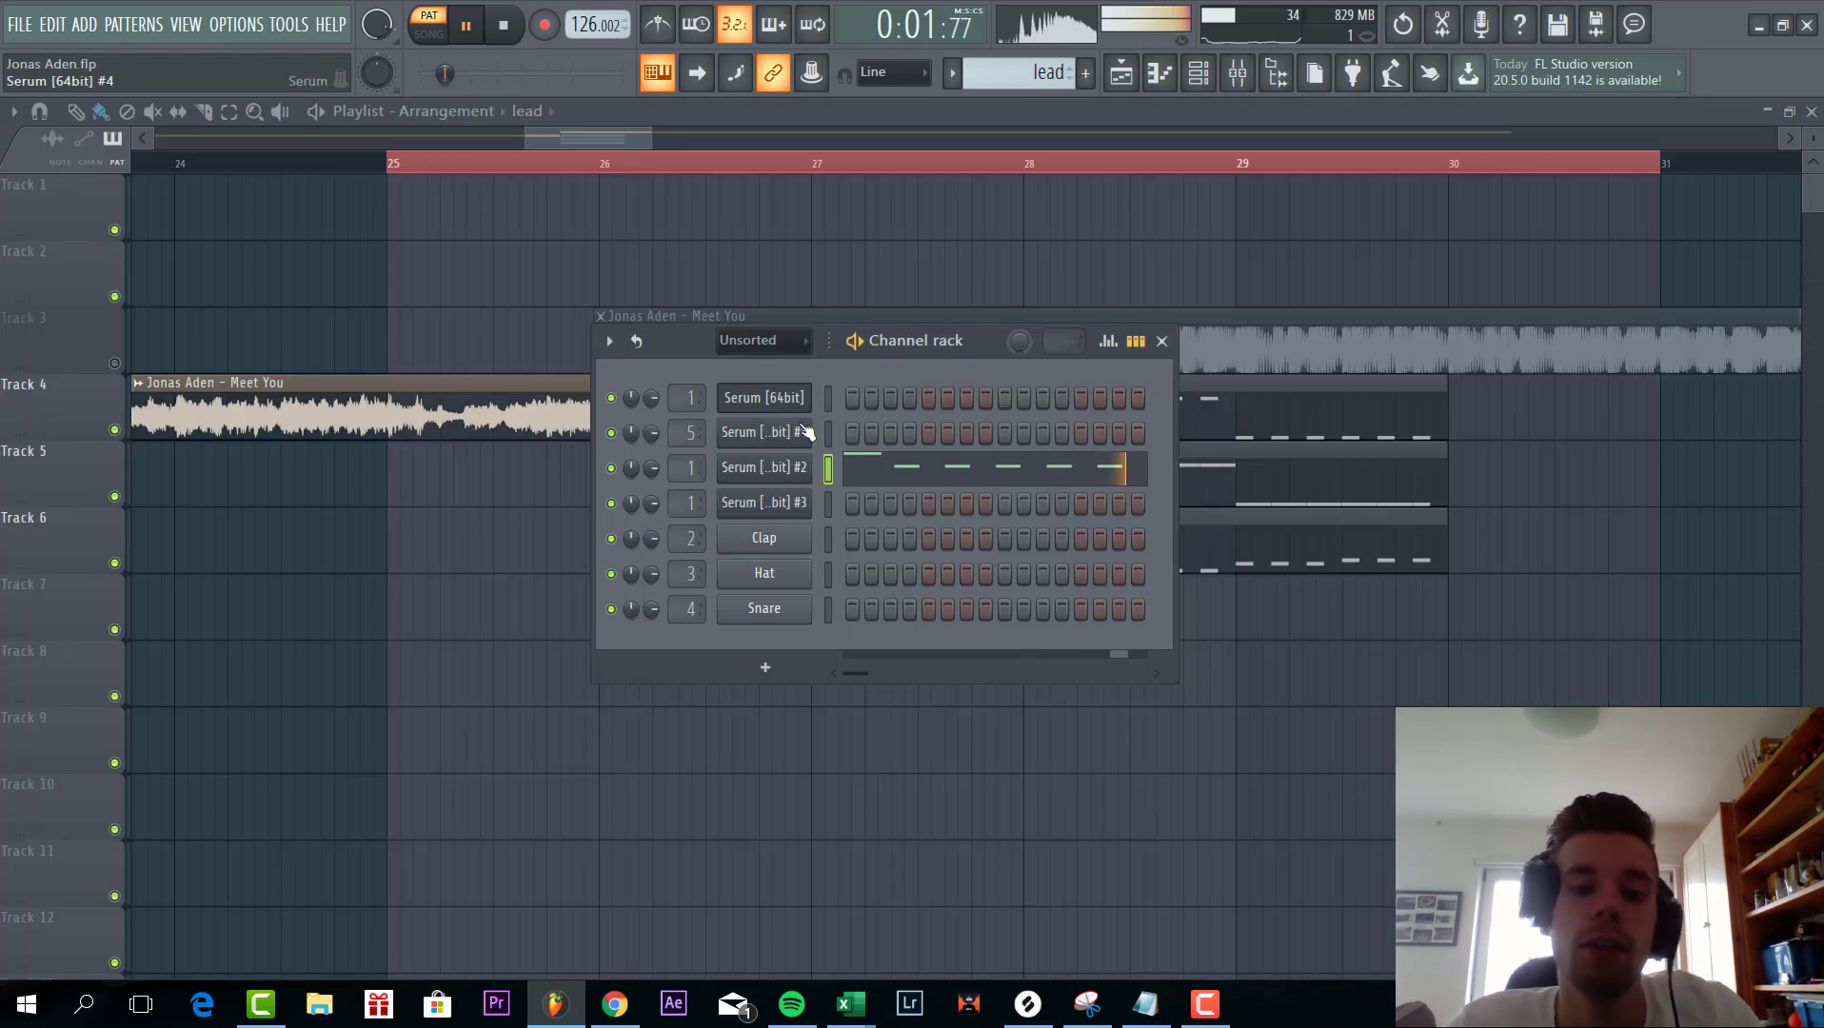
left_click(770, 472)
left_click_drag(692, 203, 1352, 239)
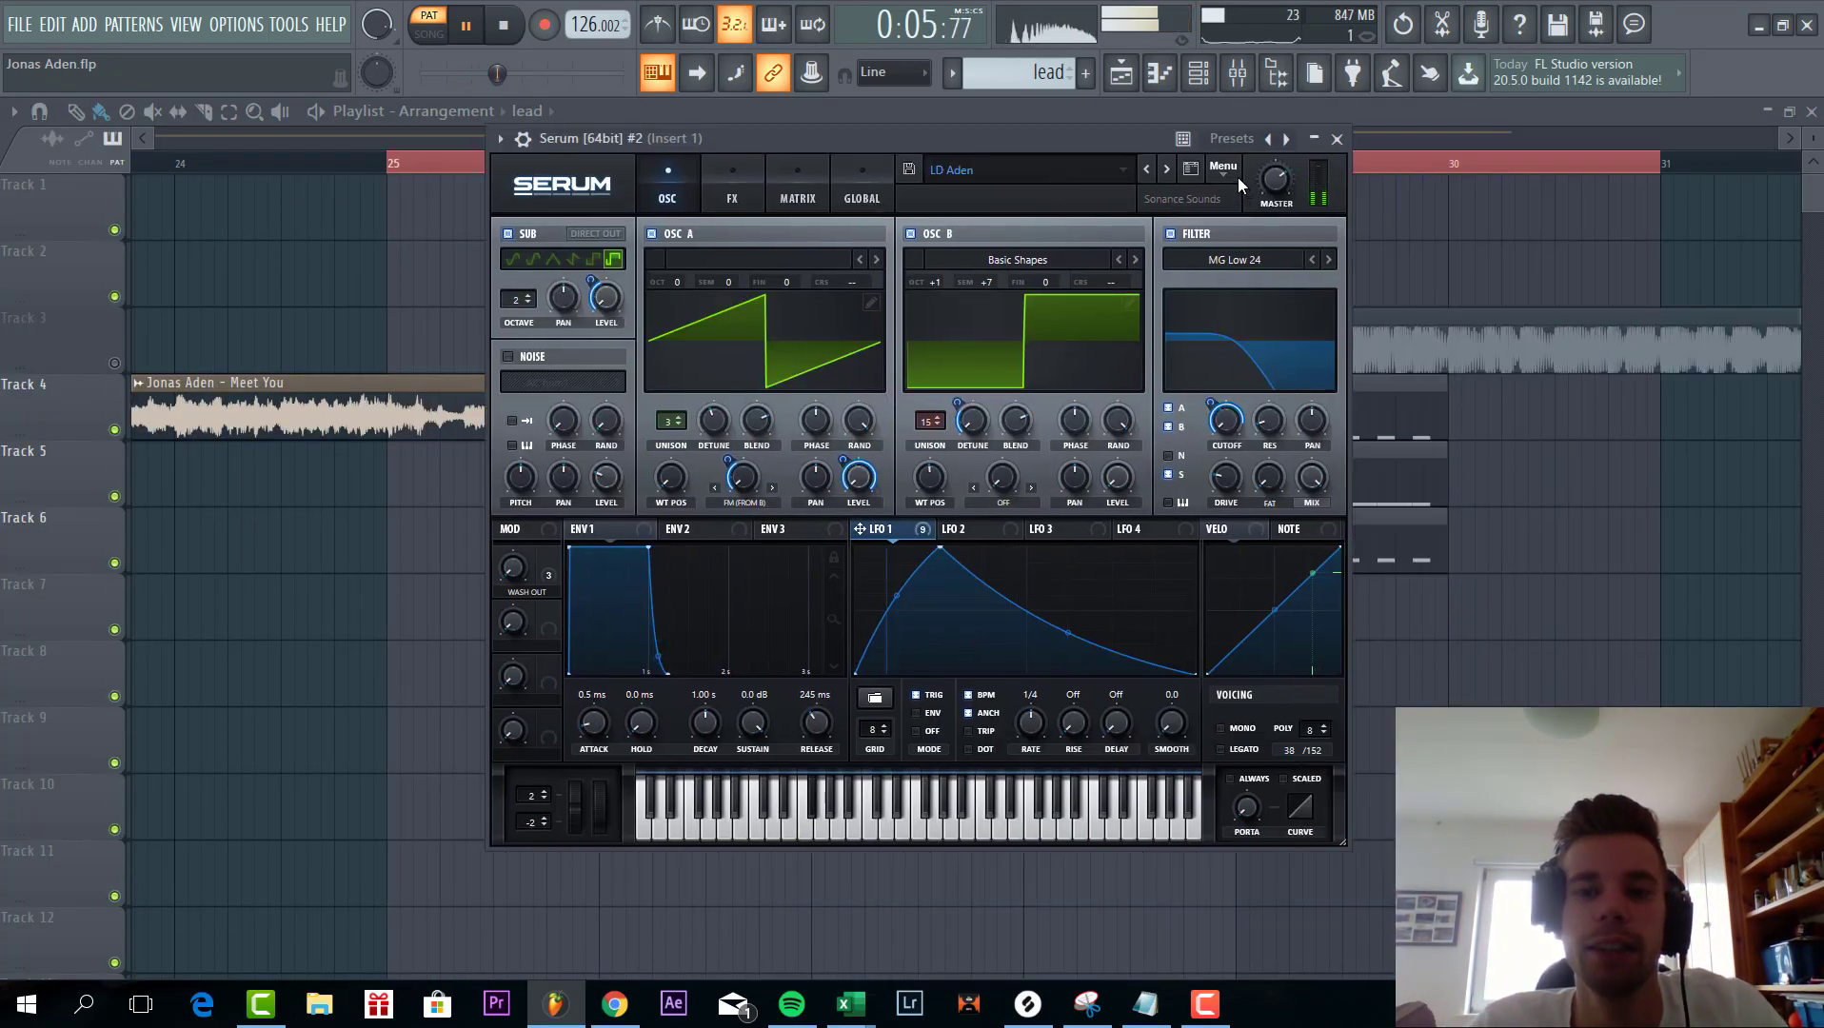
left_click(1228, 170)
left_click(1274, 276)
left_click_drag(831, 145, 867, 135)
- Give OSC A three unison voices and enable OSC B with its level at 0
left_click_drag(708, 408, 738, 458)
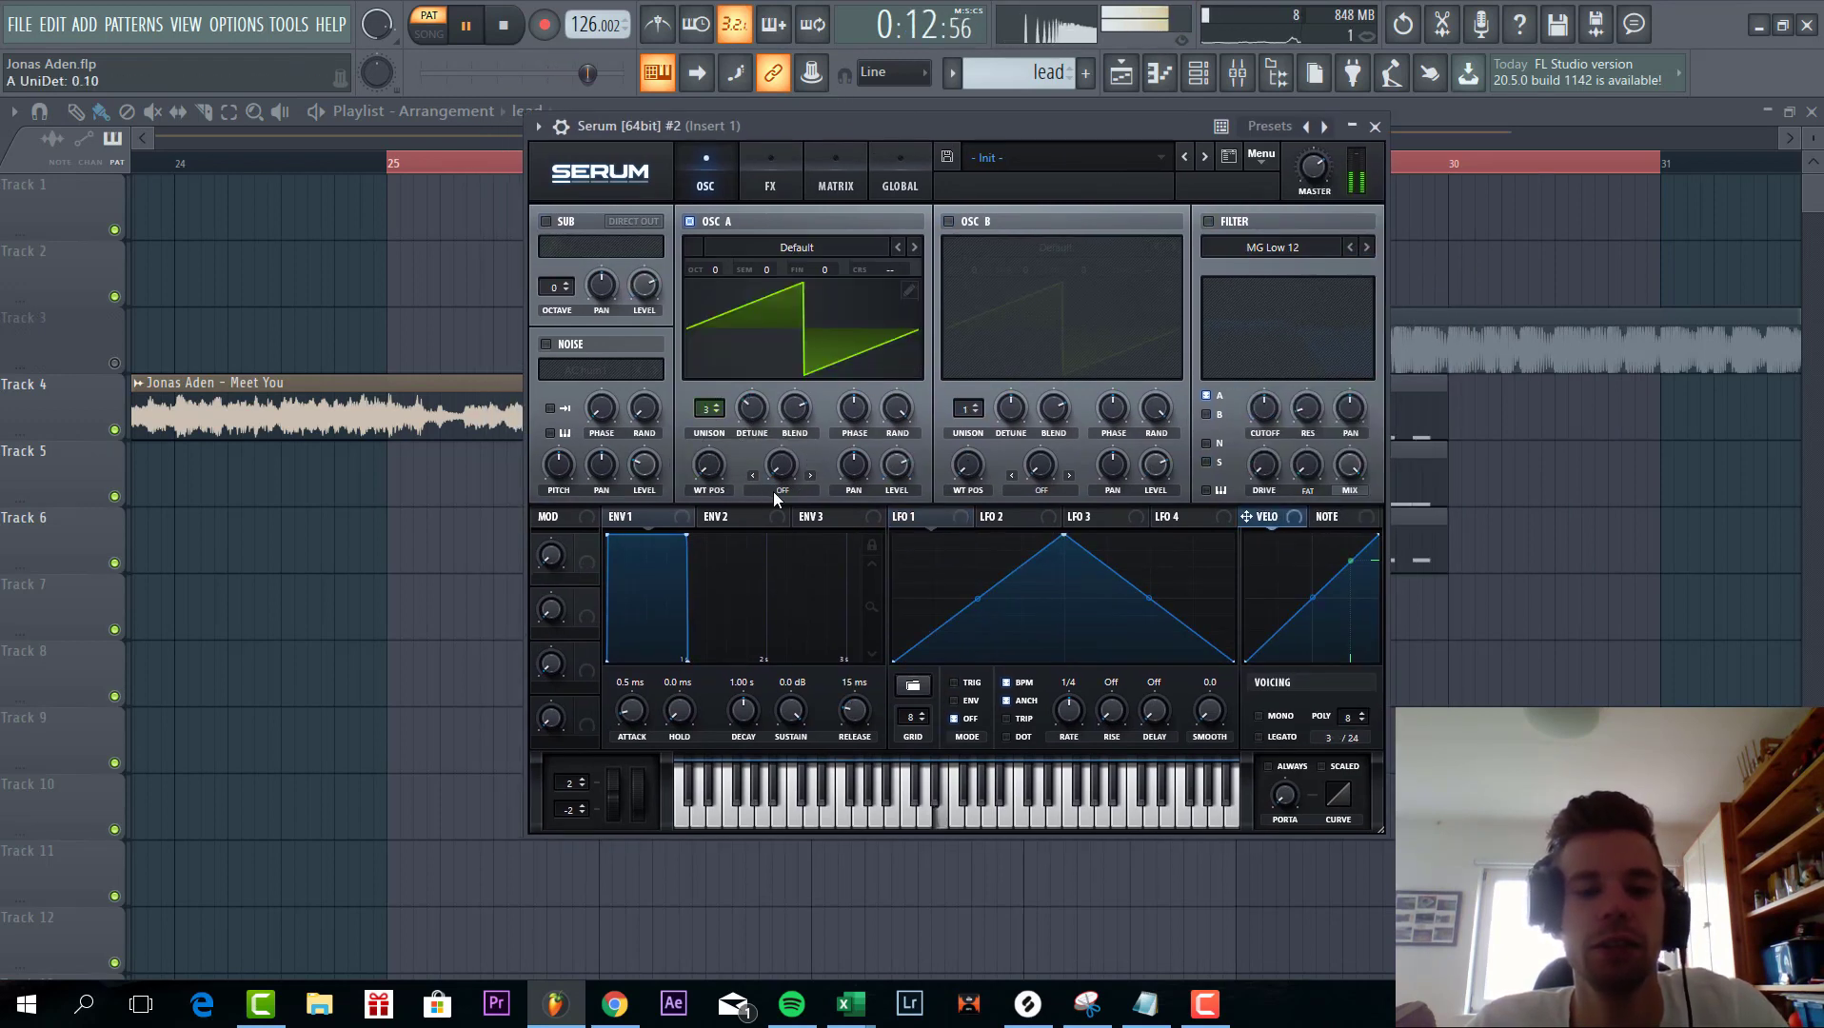
left_click(949, 221)
left_click_drag(1152, 479, 1138, 800)
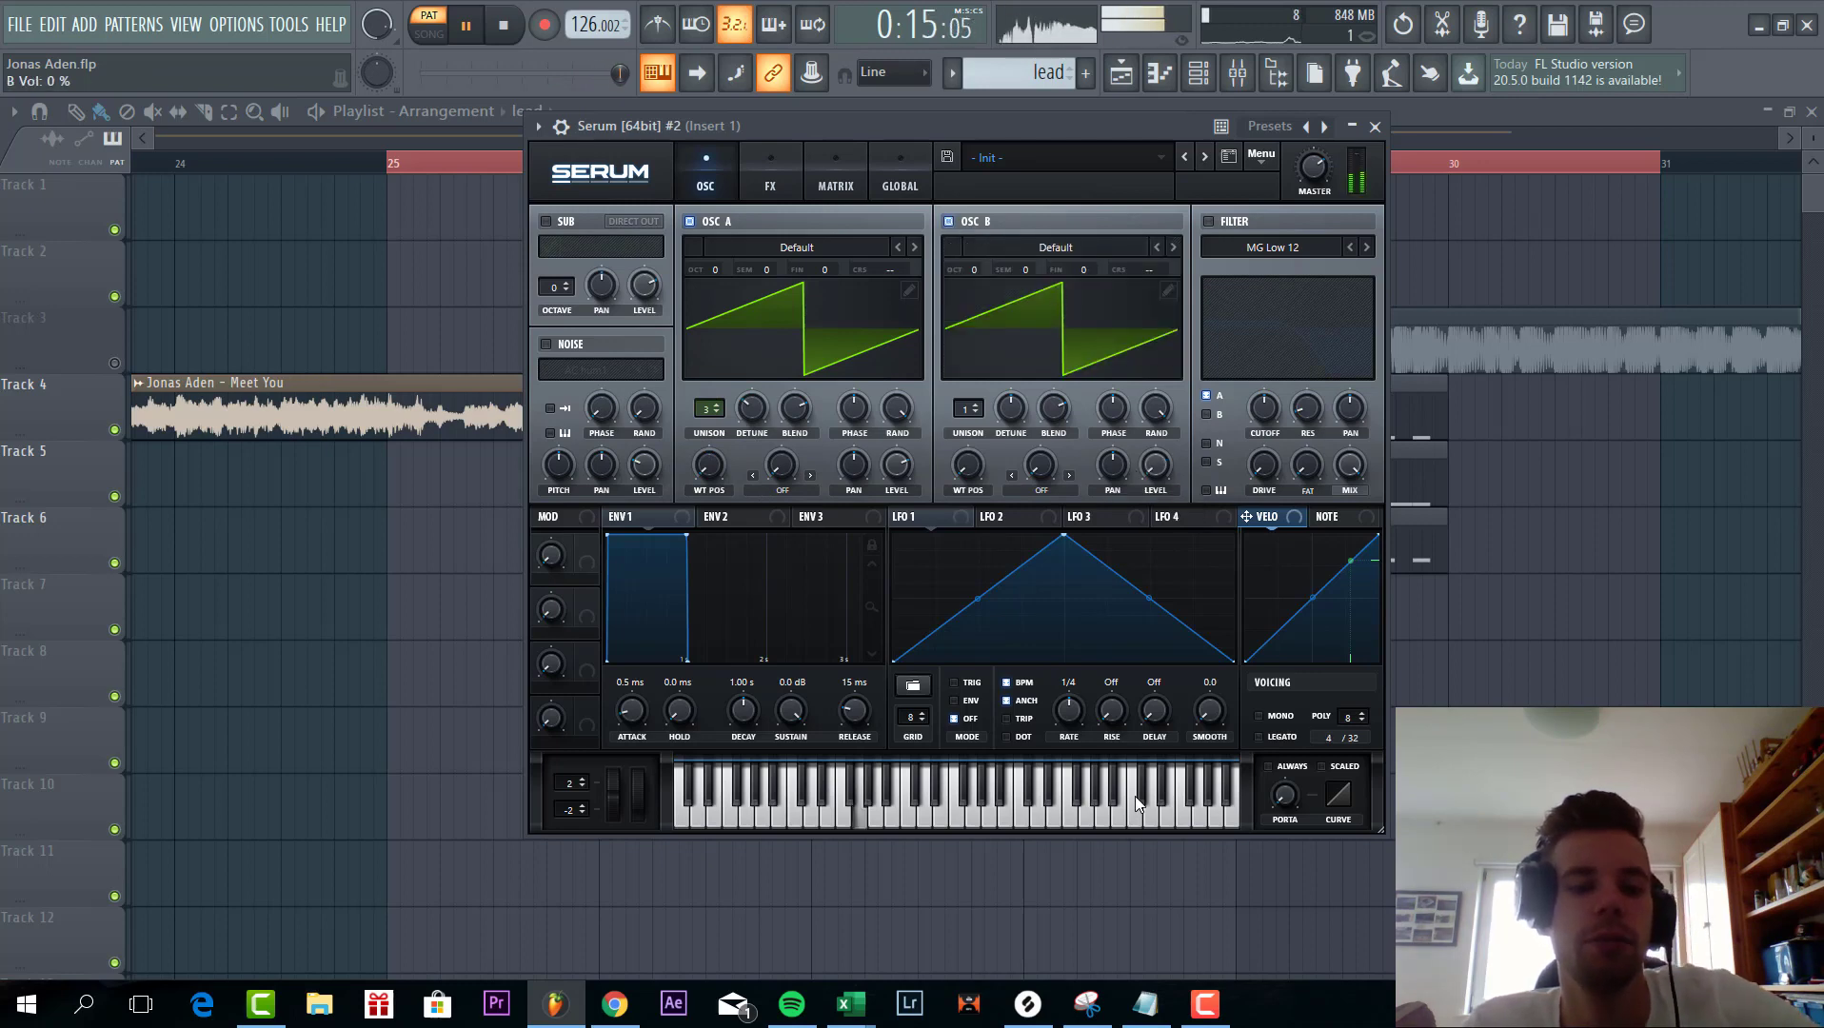
- Load the Analog Basic Shapes wavetable into OSC B and morph it toward a square
left_click(1074, 246)
mouse_move(1301, 272)
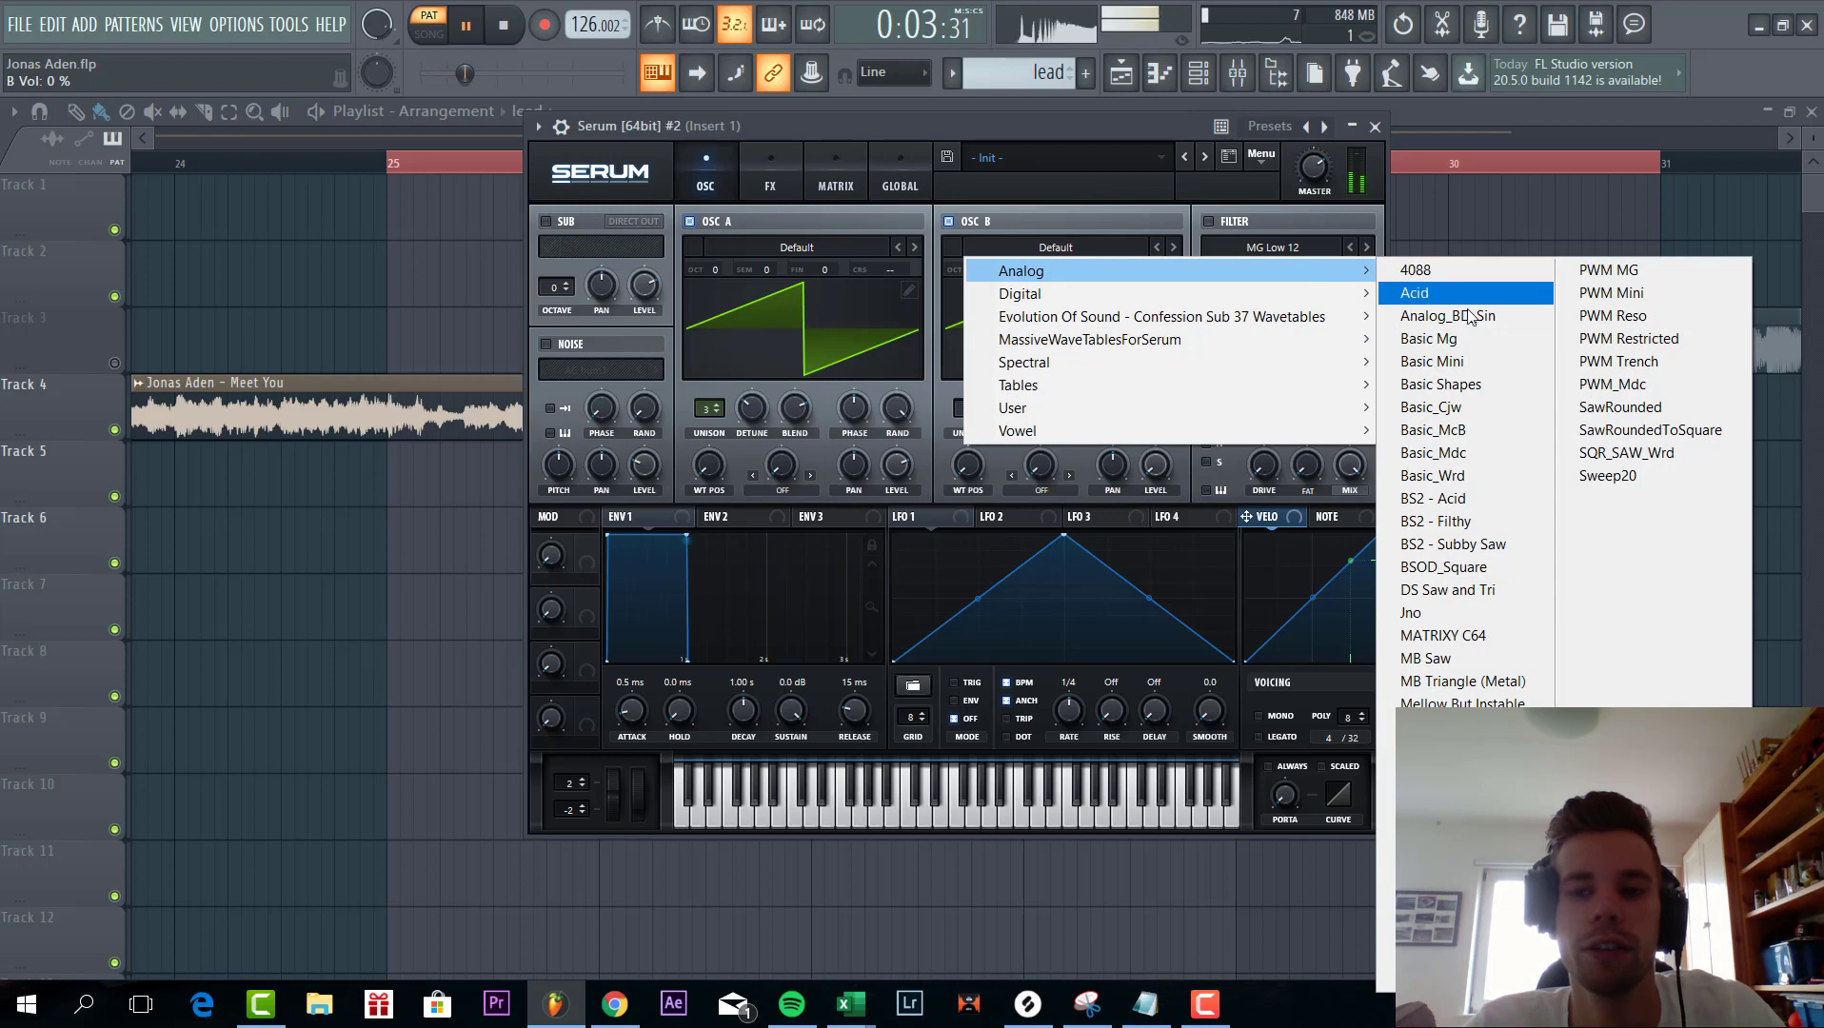
left_click(1469, 394)
left_click_drag(967, 465, 959, 361)
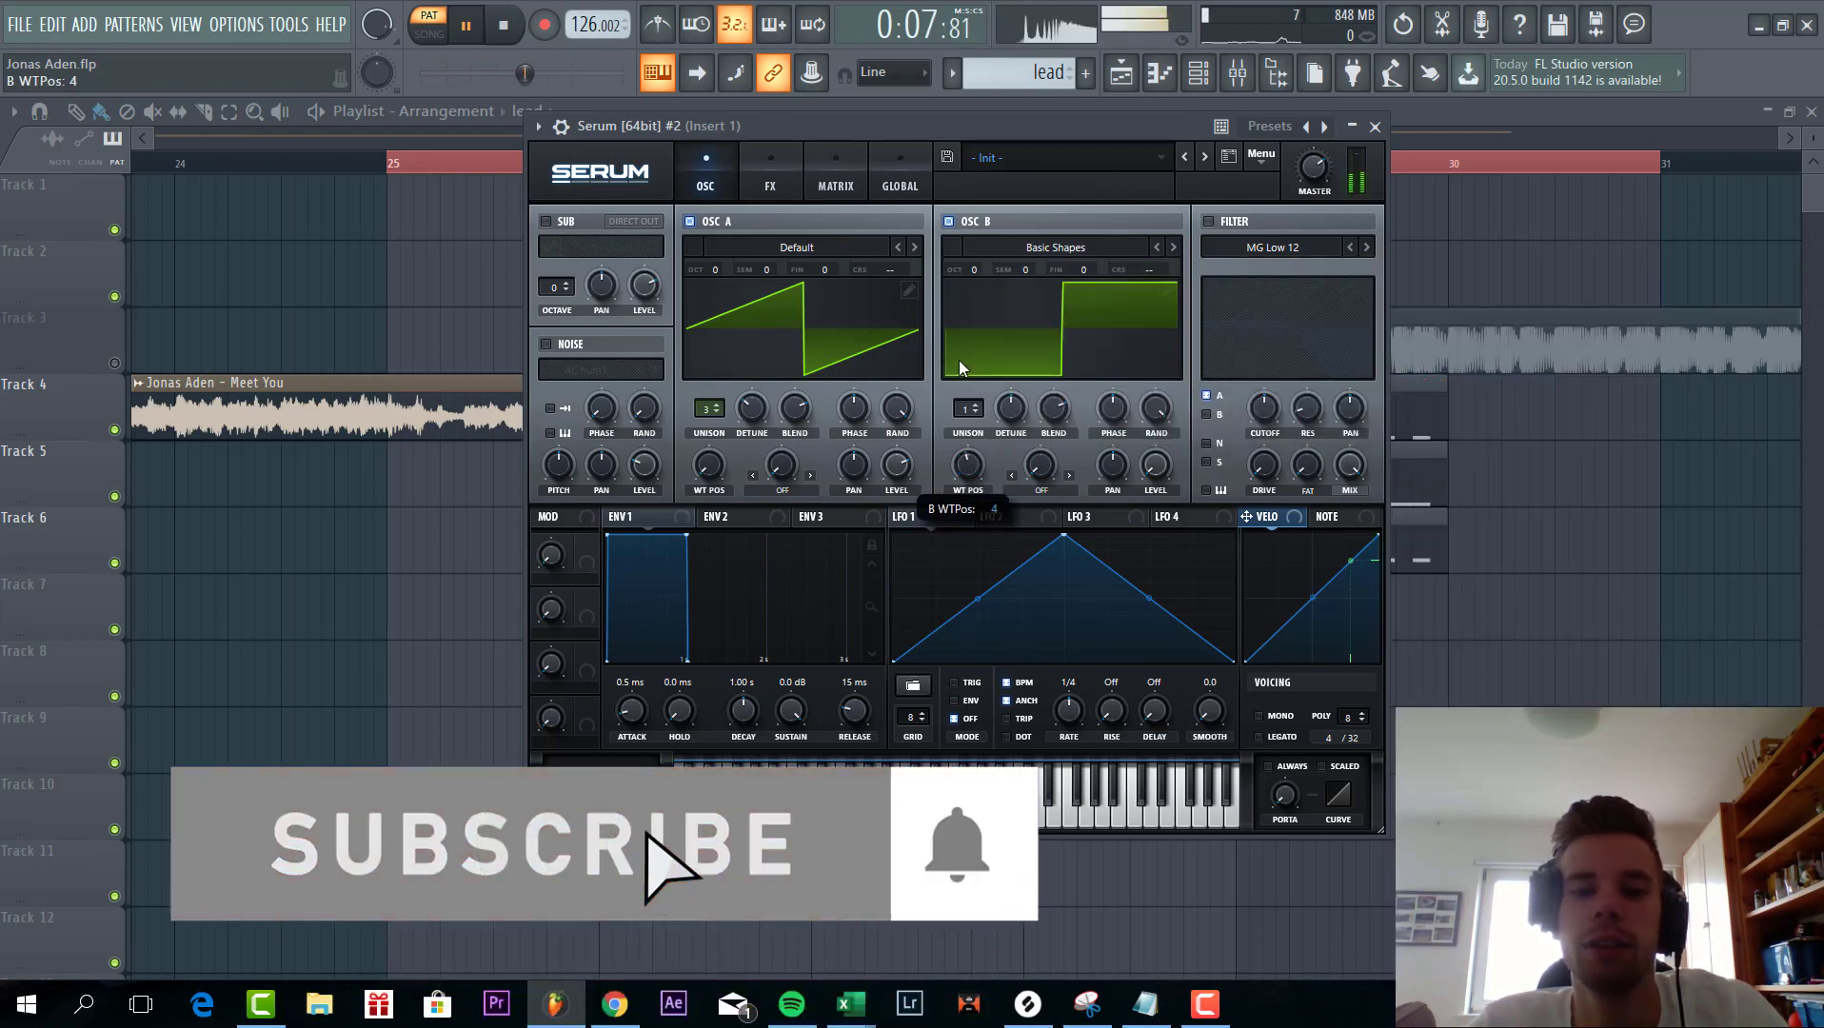
- Set OSC A warp to FM (from B) driven by a triggered, curved LFO 1, and raise OSC B one octave
left_click(782, 489)
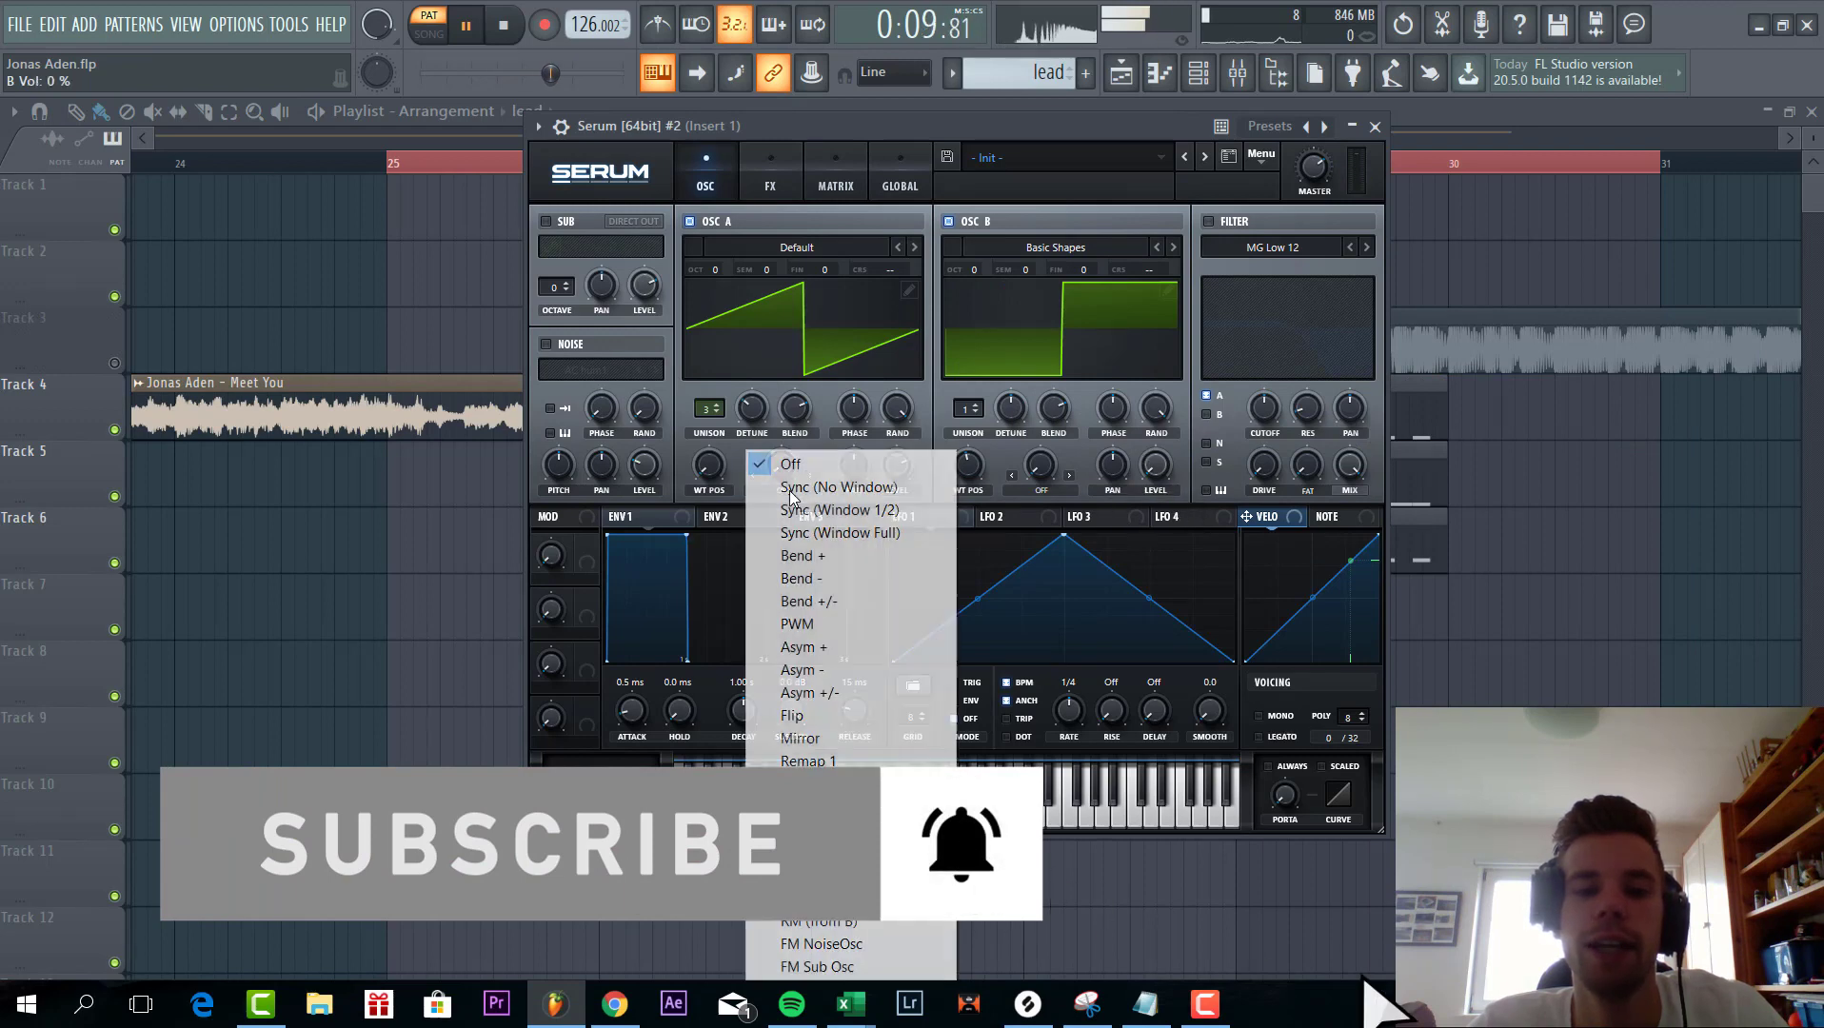
left_click(806, 877)
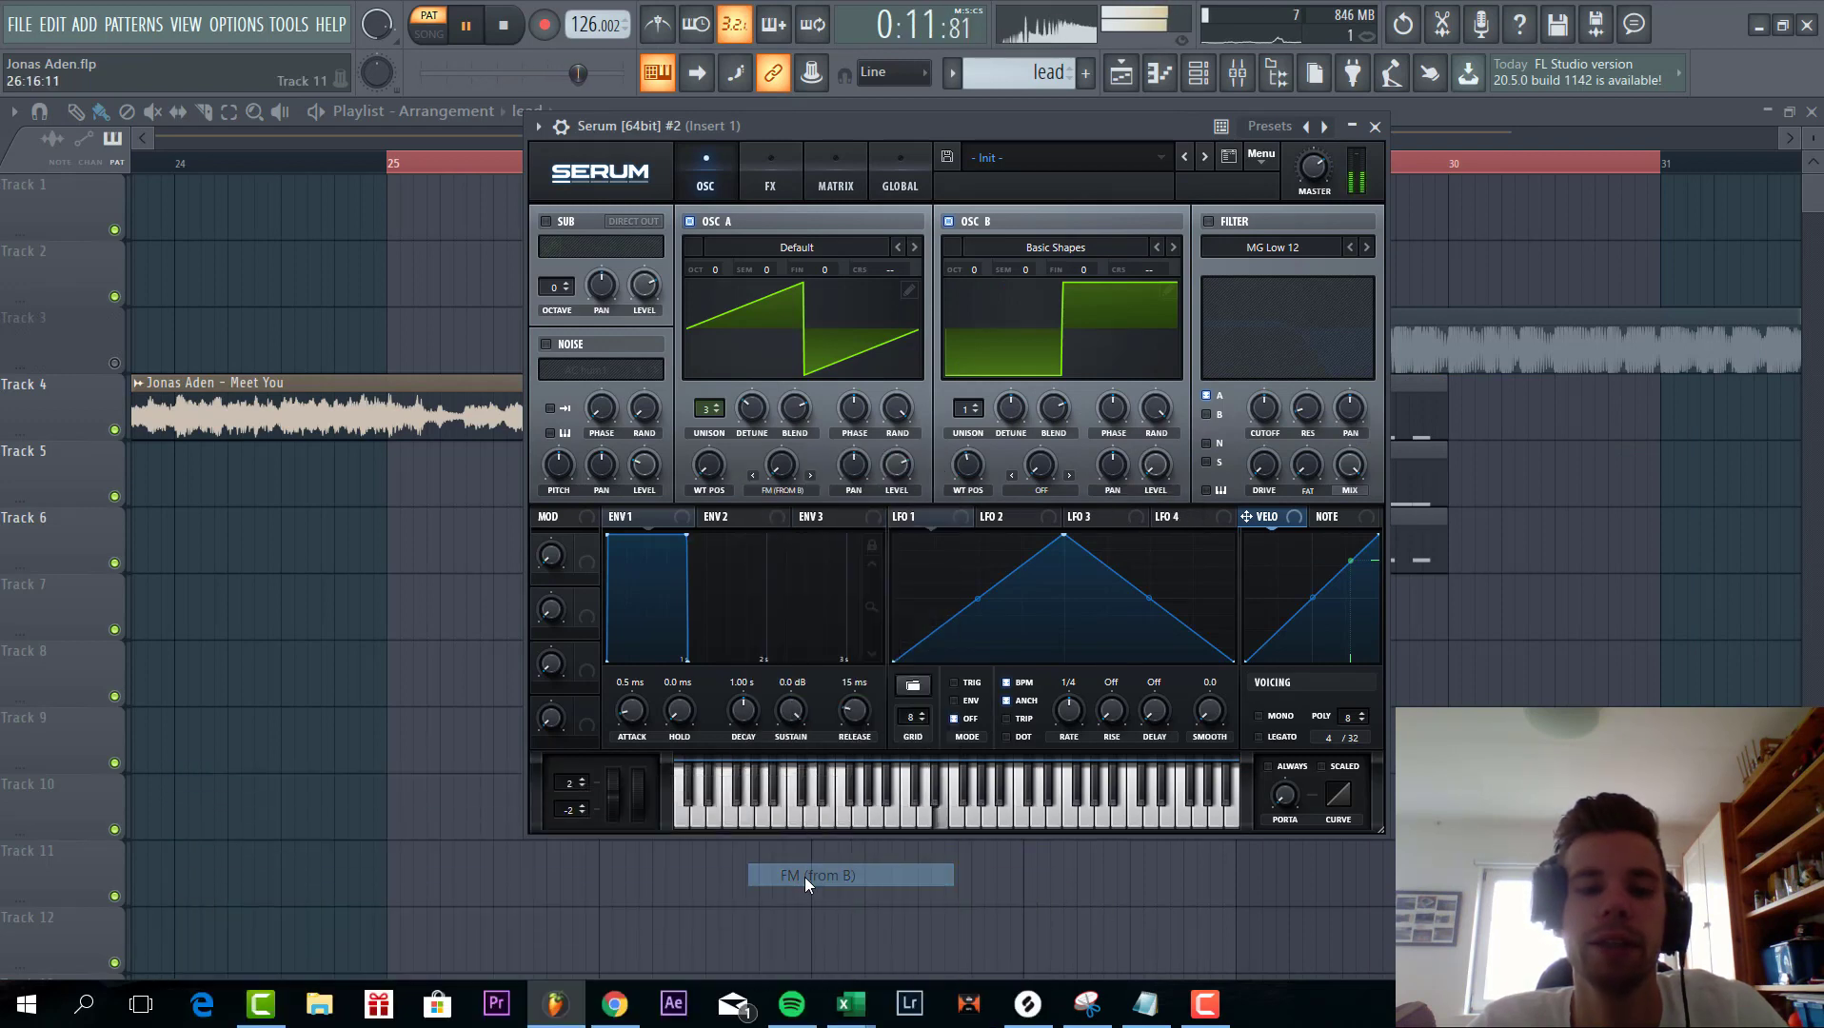
left_click_drag(1017, 522, 986, 497)
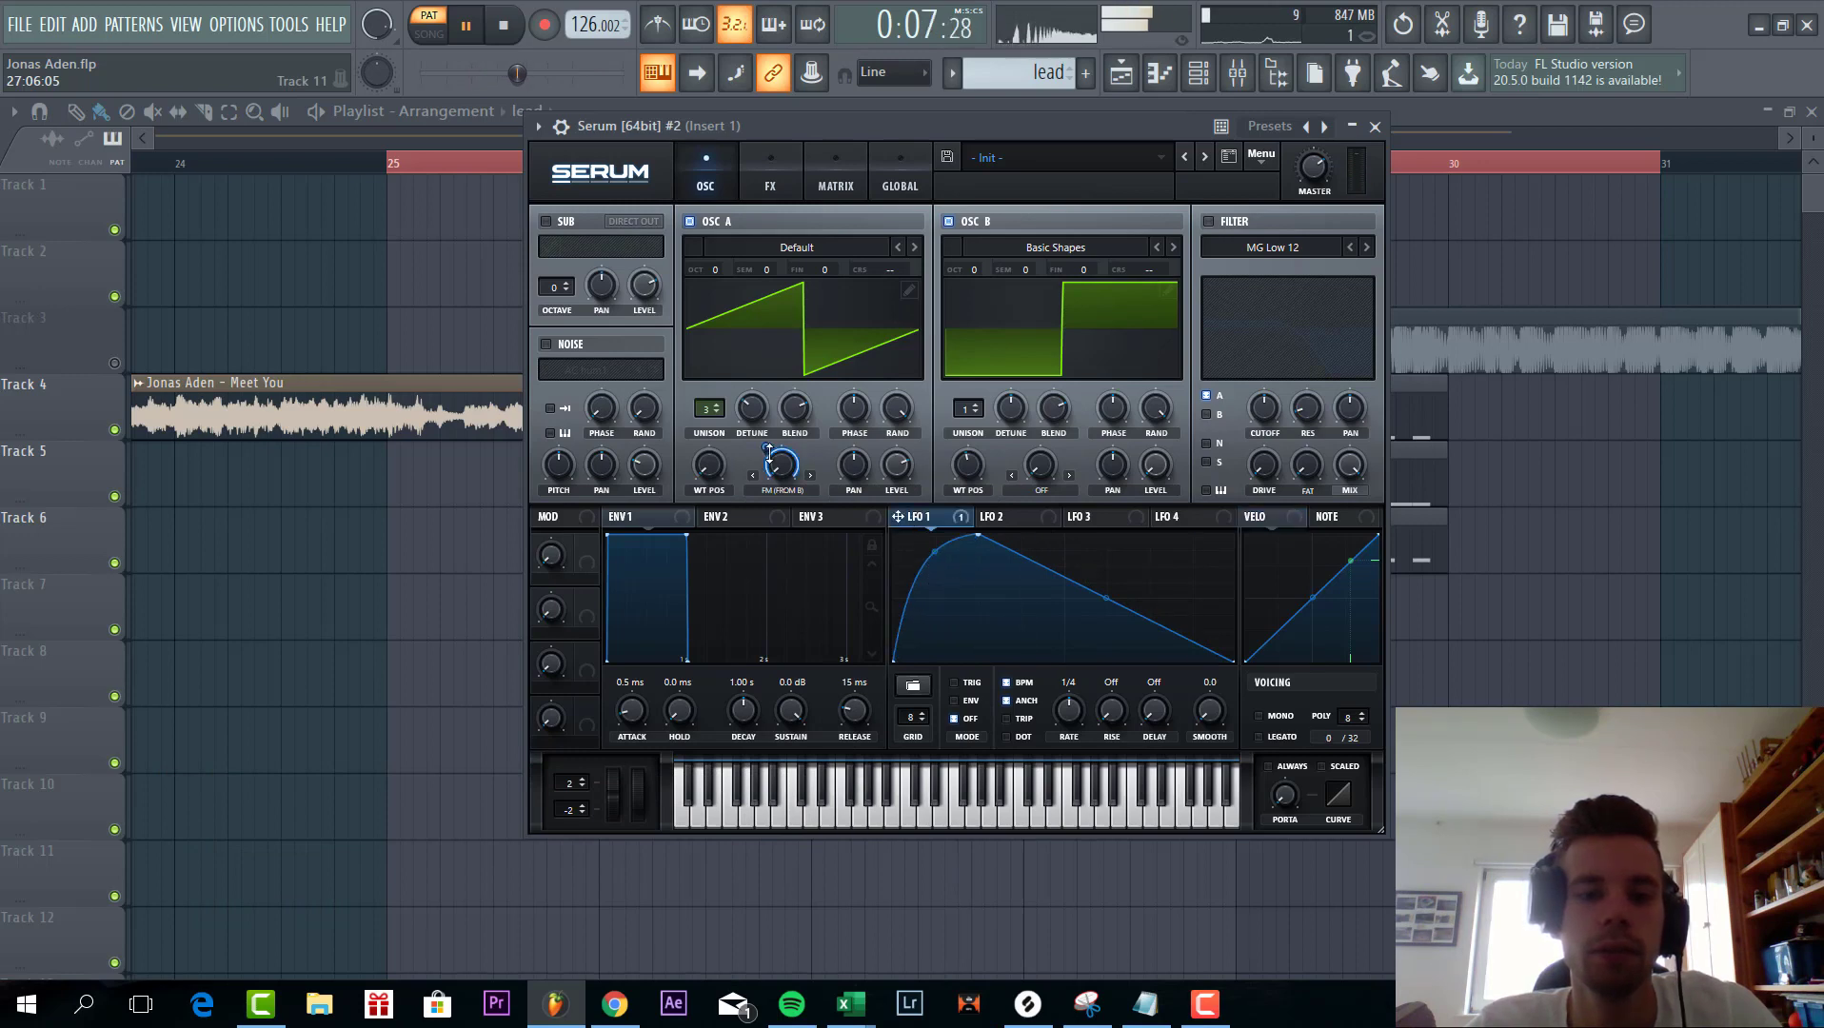
left_click_drag(769, 452, 771, 457)
left_click(952, 685)
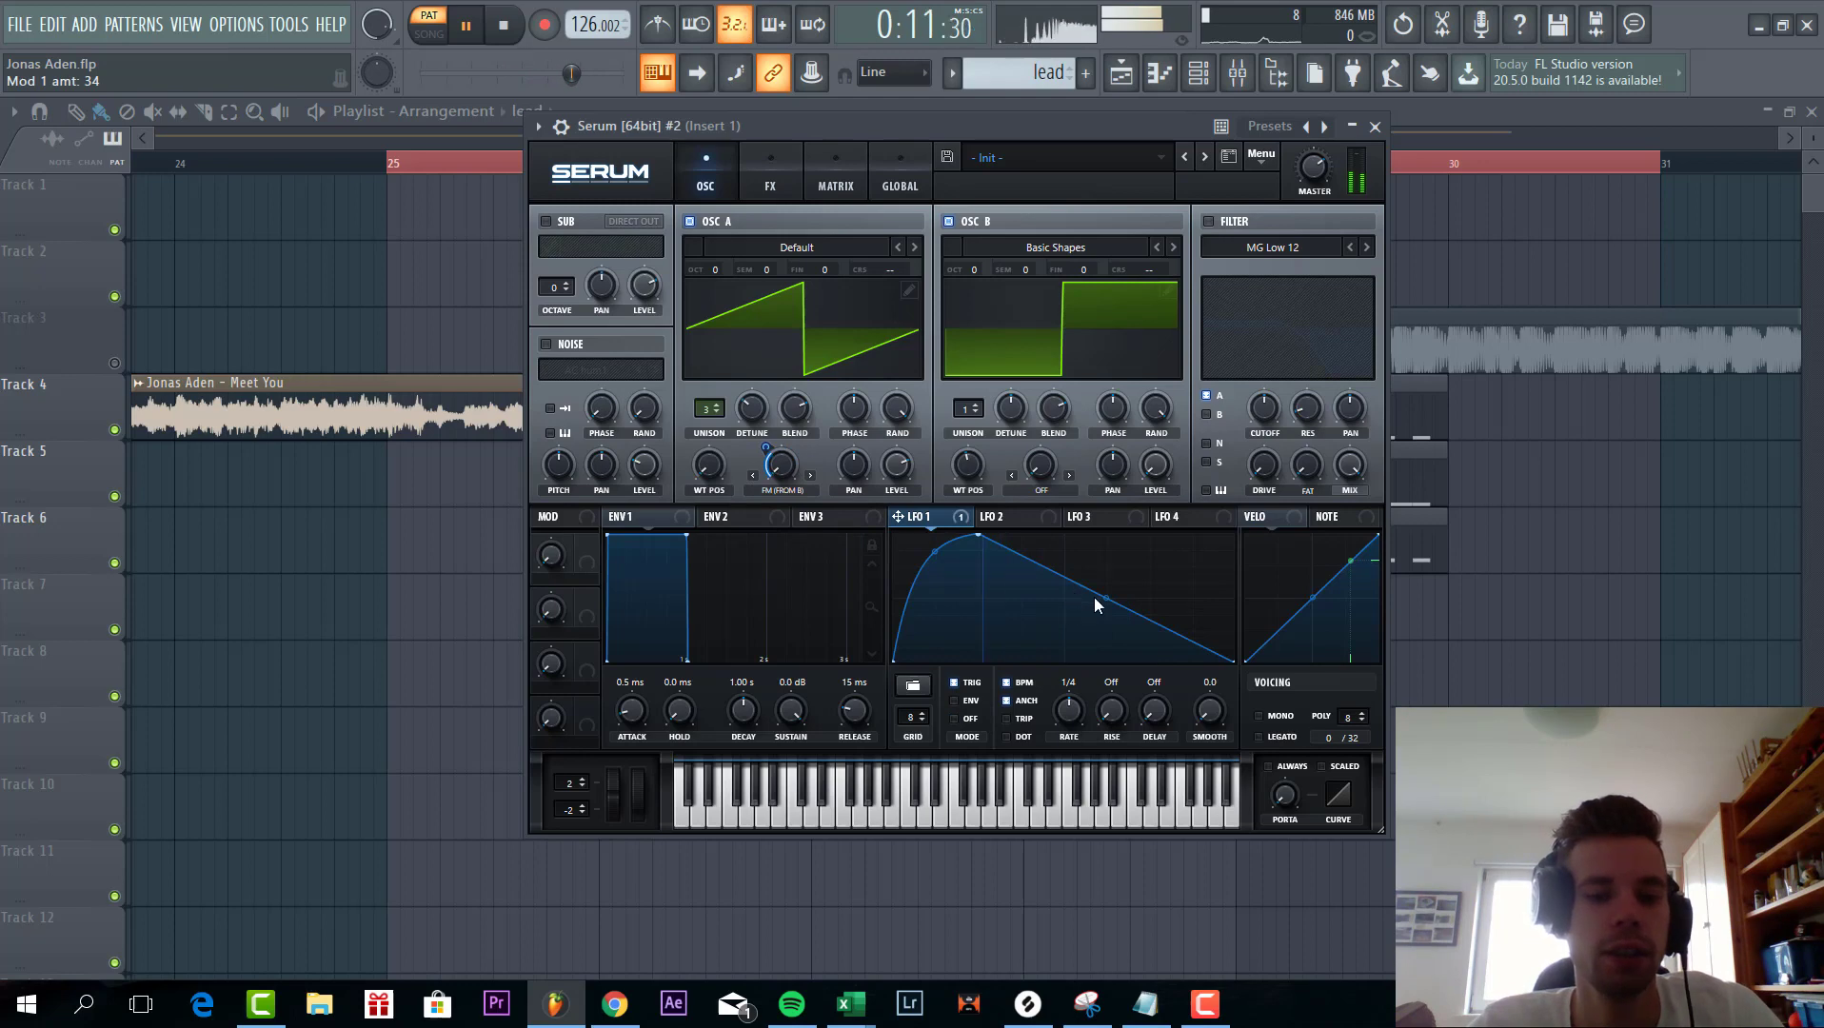
left_click_drag(1102, 598, 1102, 611)
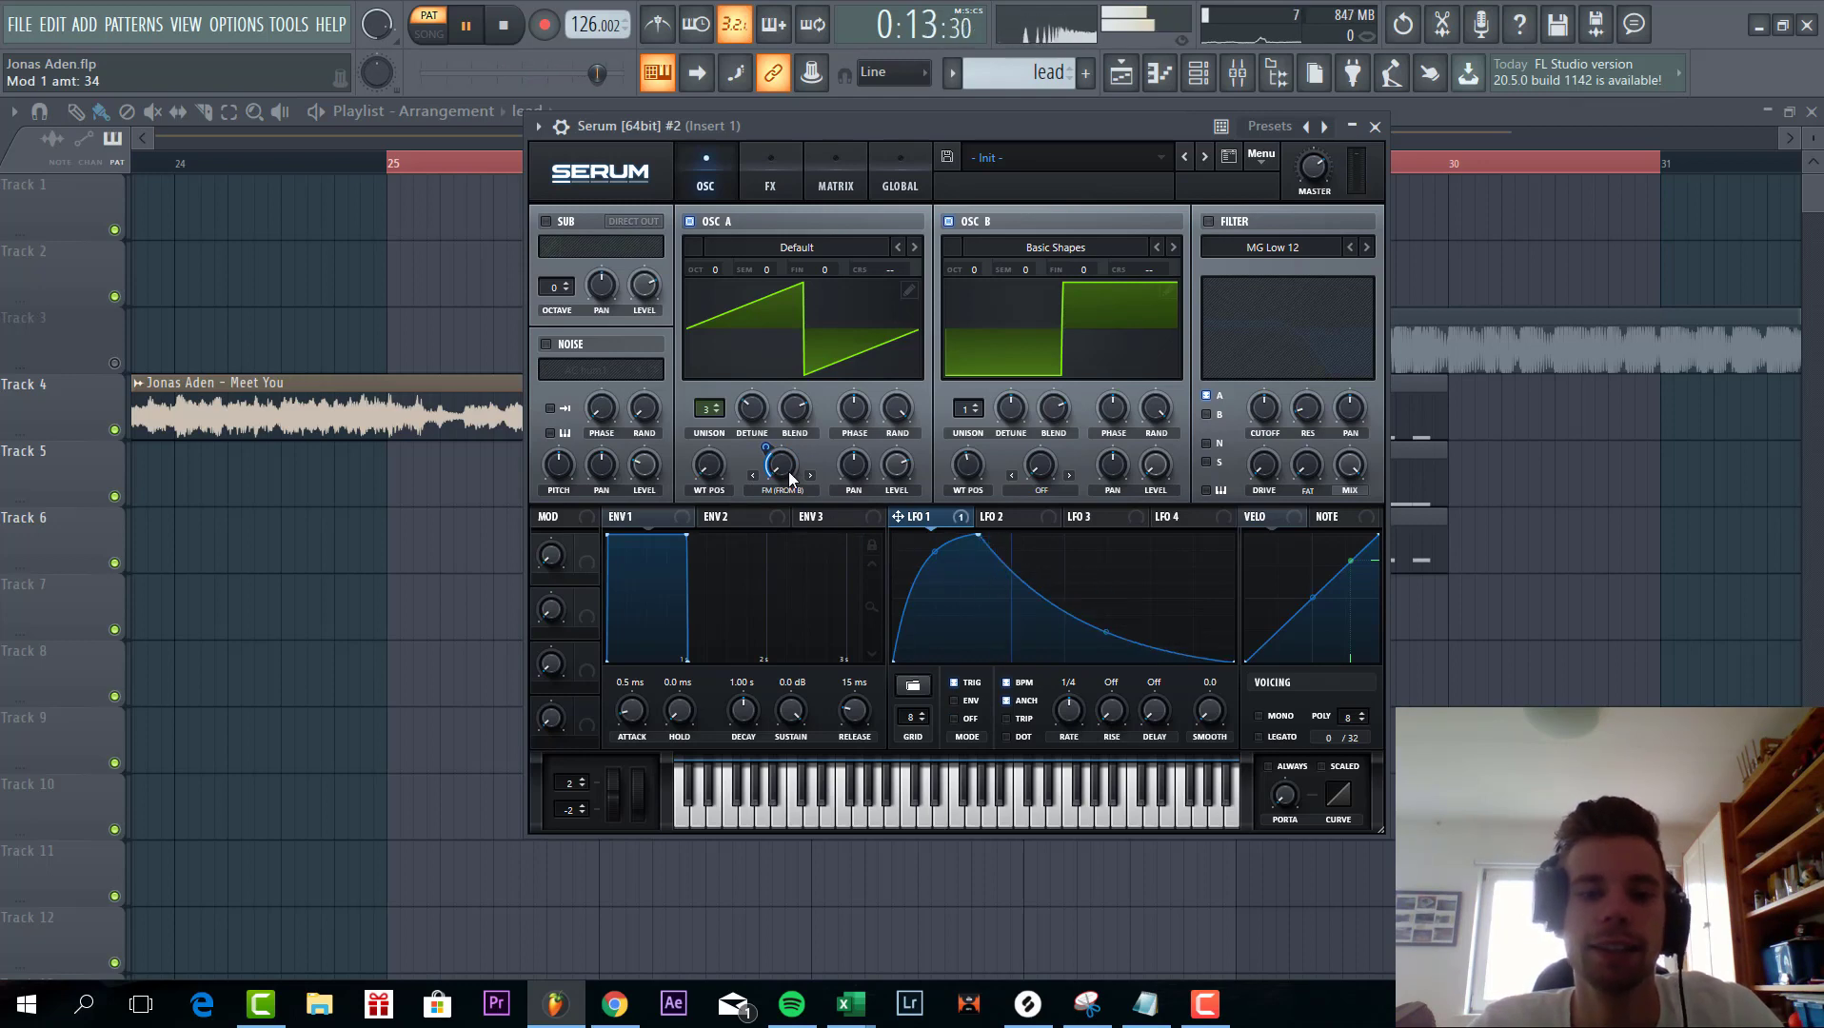
left_click_drag(976, 266, 1030, 205)
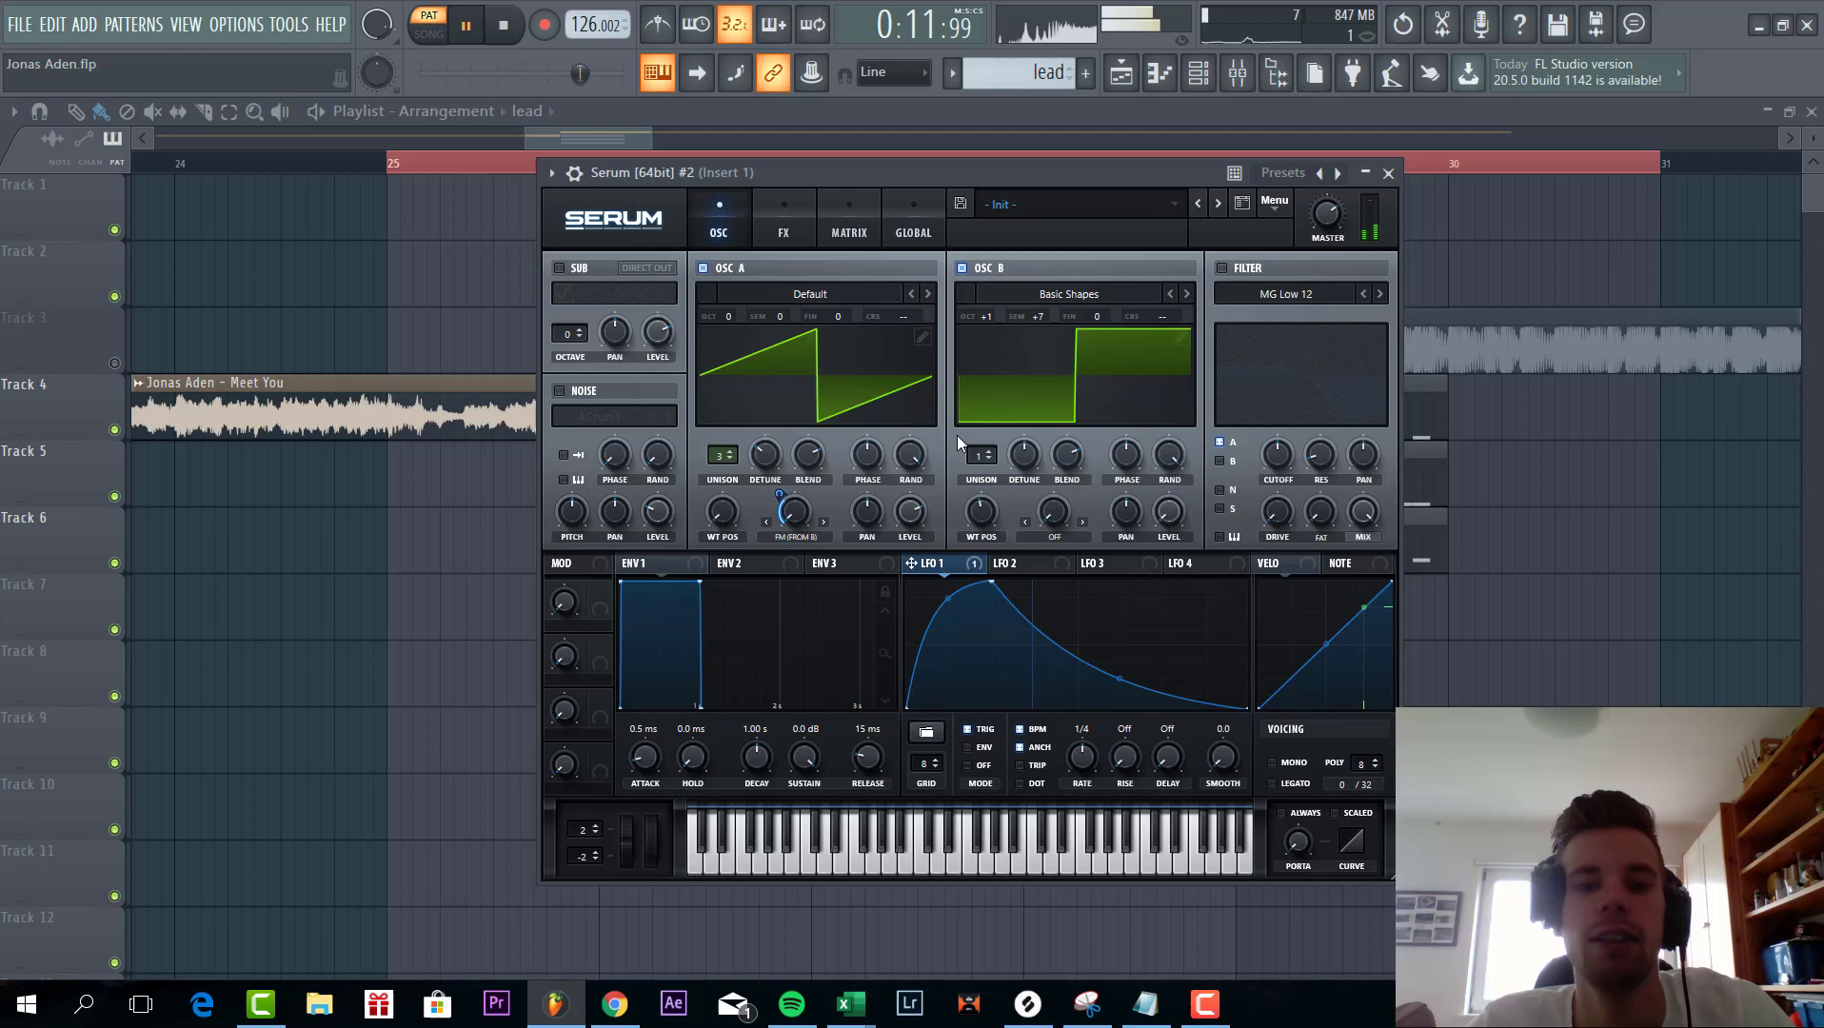
- Set OSC B to 15 unison voices and route LFO 1 to OSC B detune and OSC A level
left_click_drag(982, 456, 993, 295)
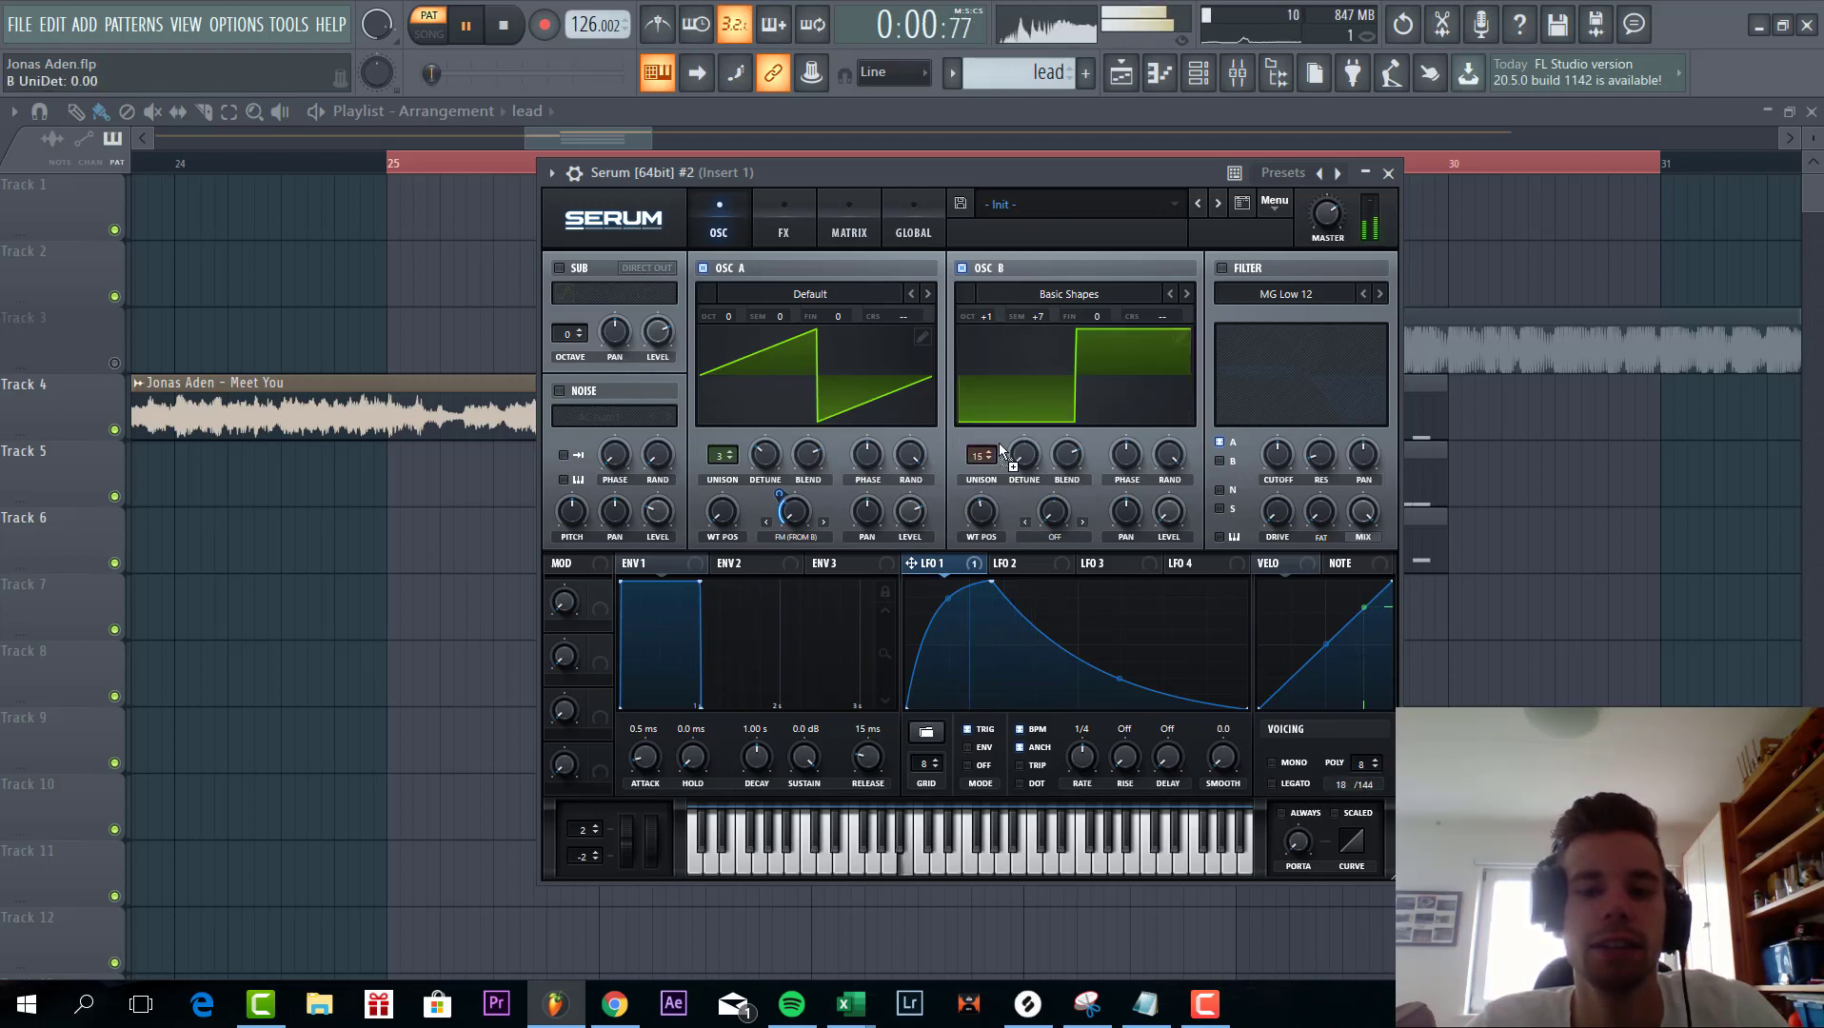
left_click_drag(999, 443, 1015, 457)
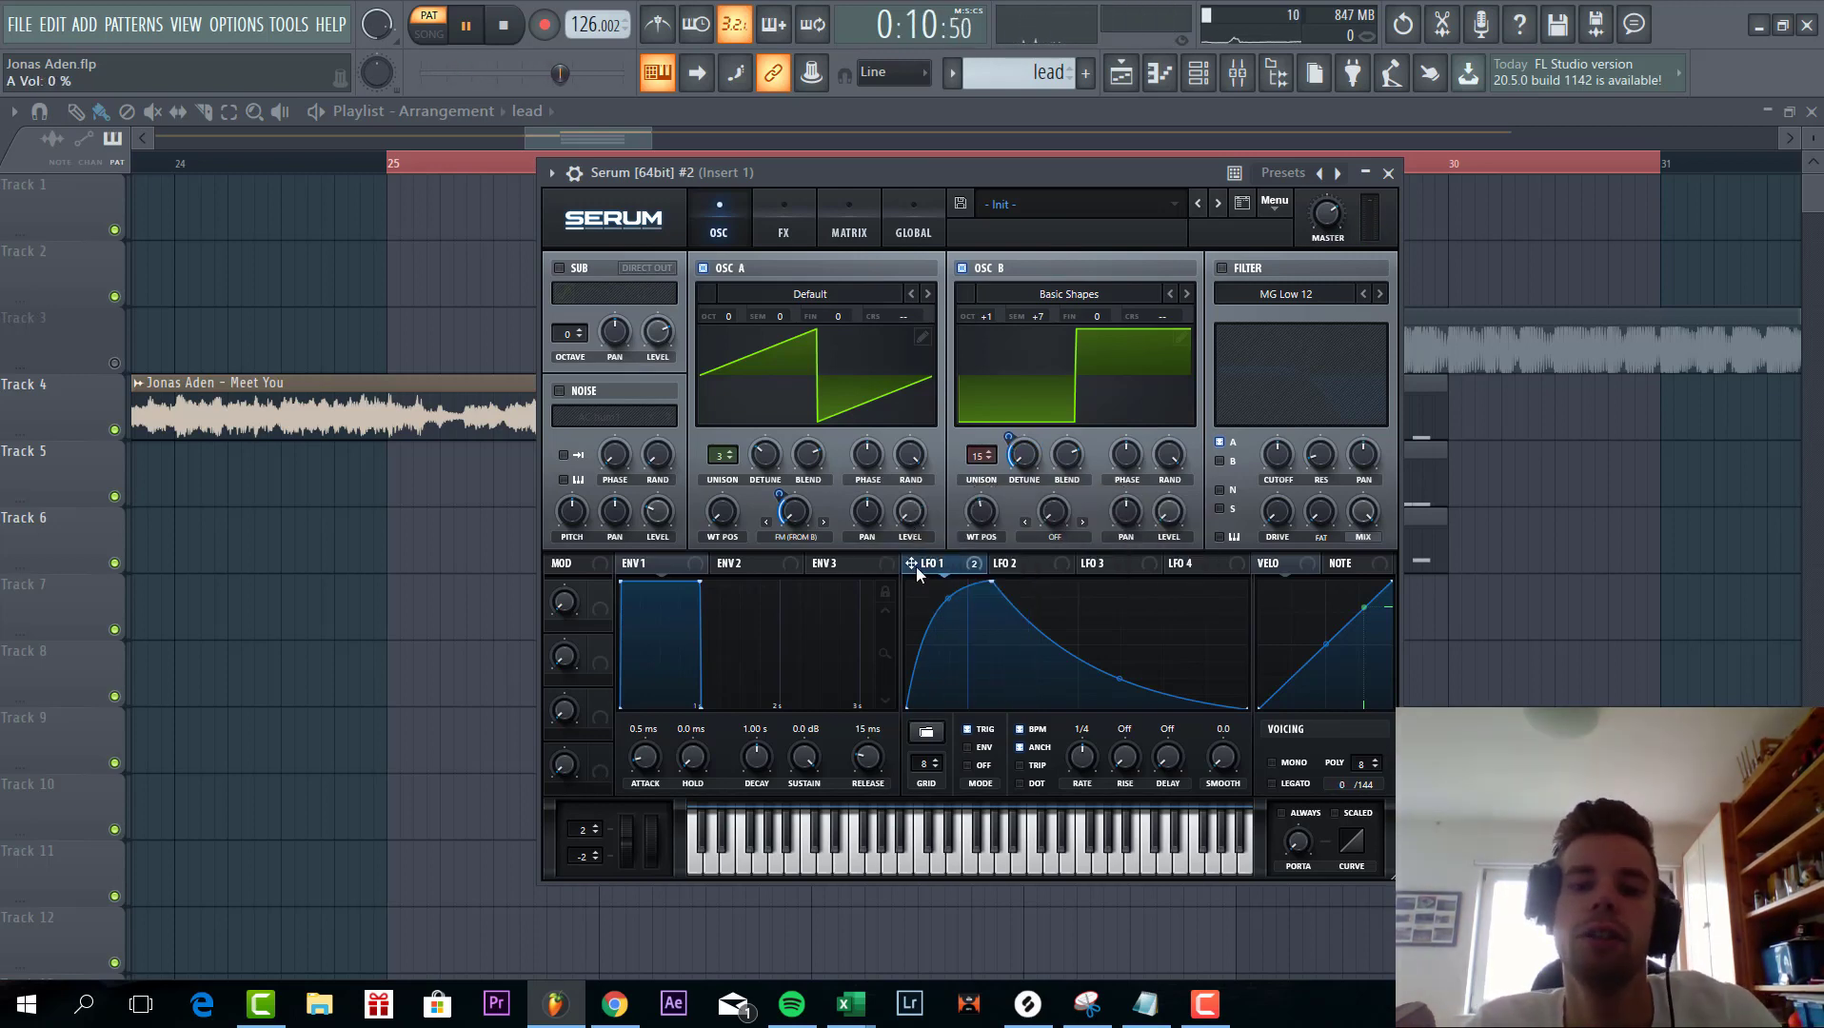
left_click_drag(916, 545, 905, 514)
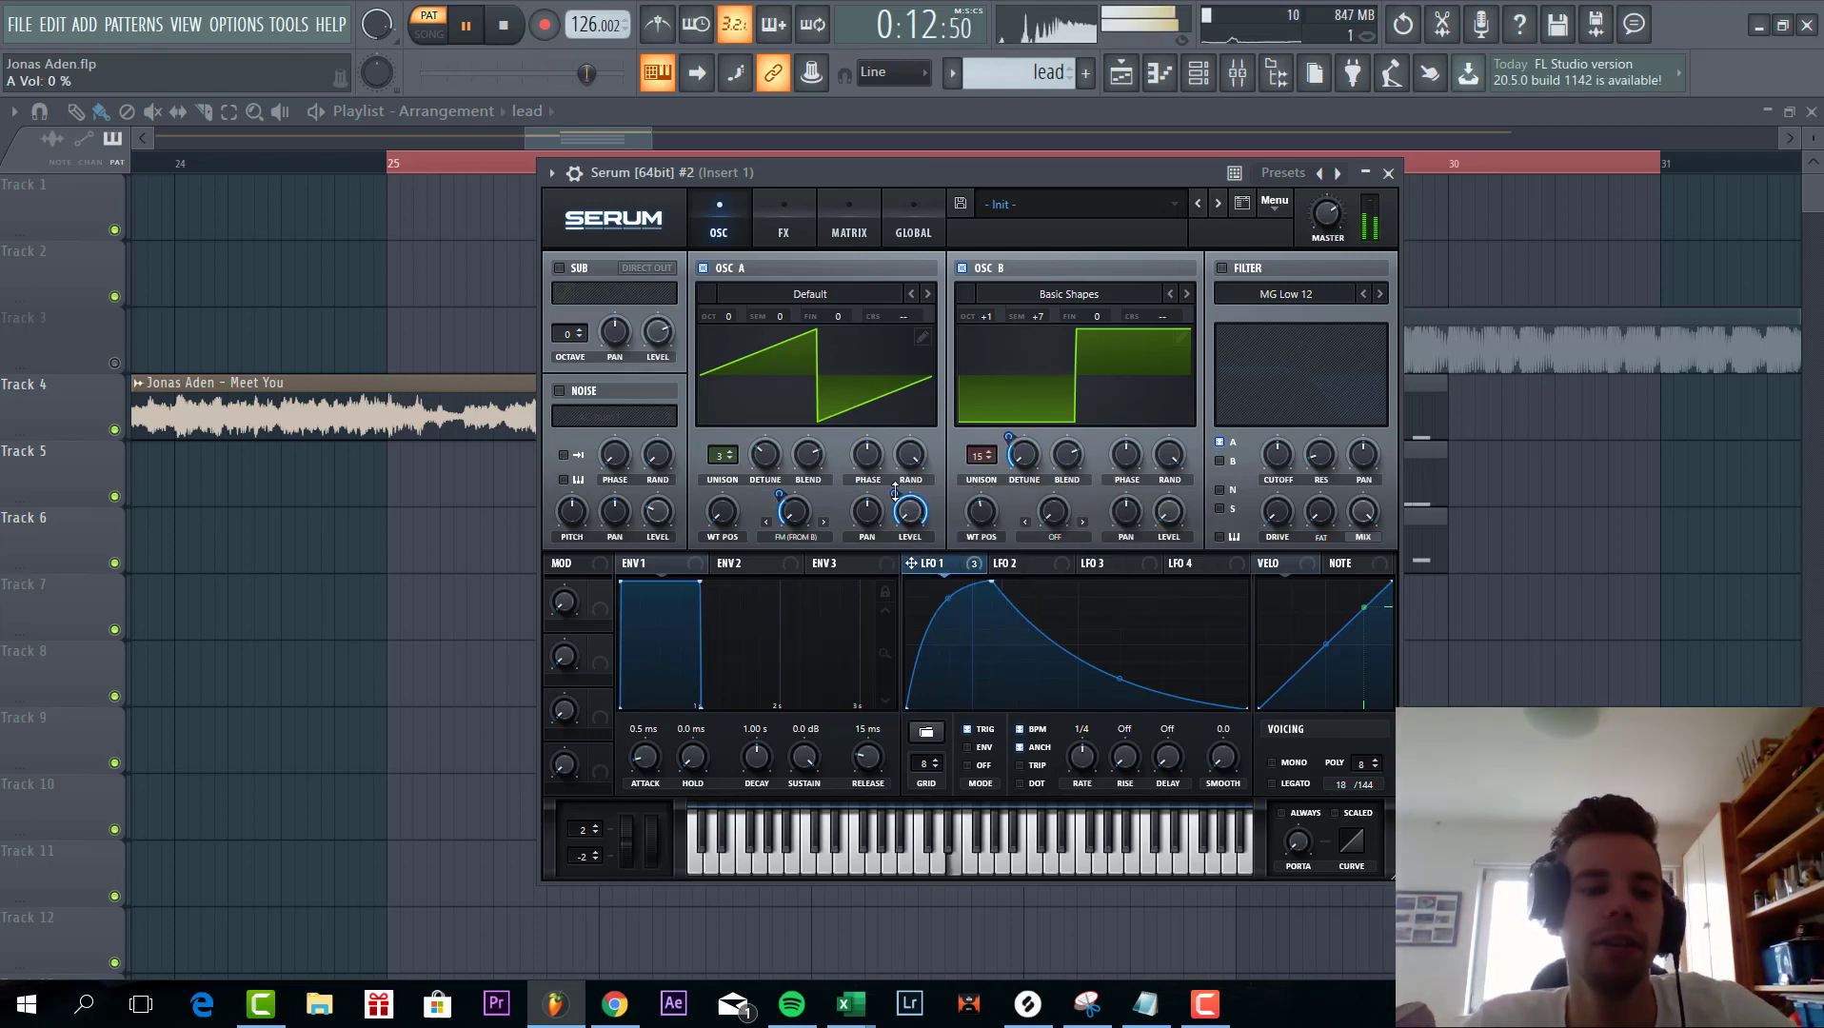
right_click(895, 496)
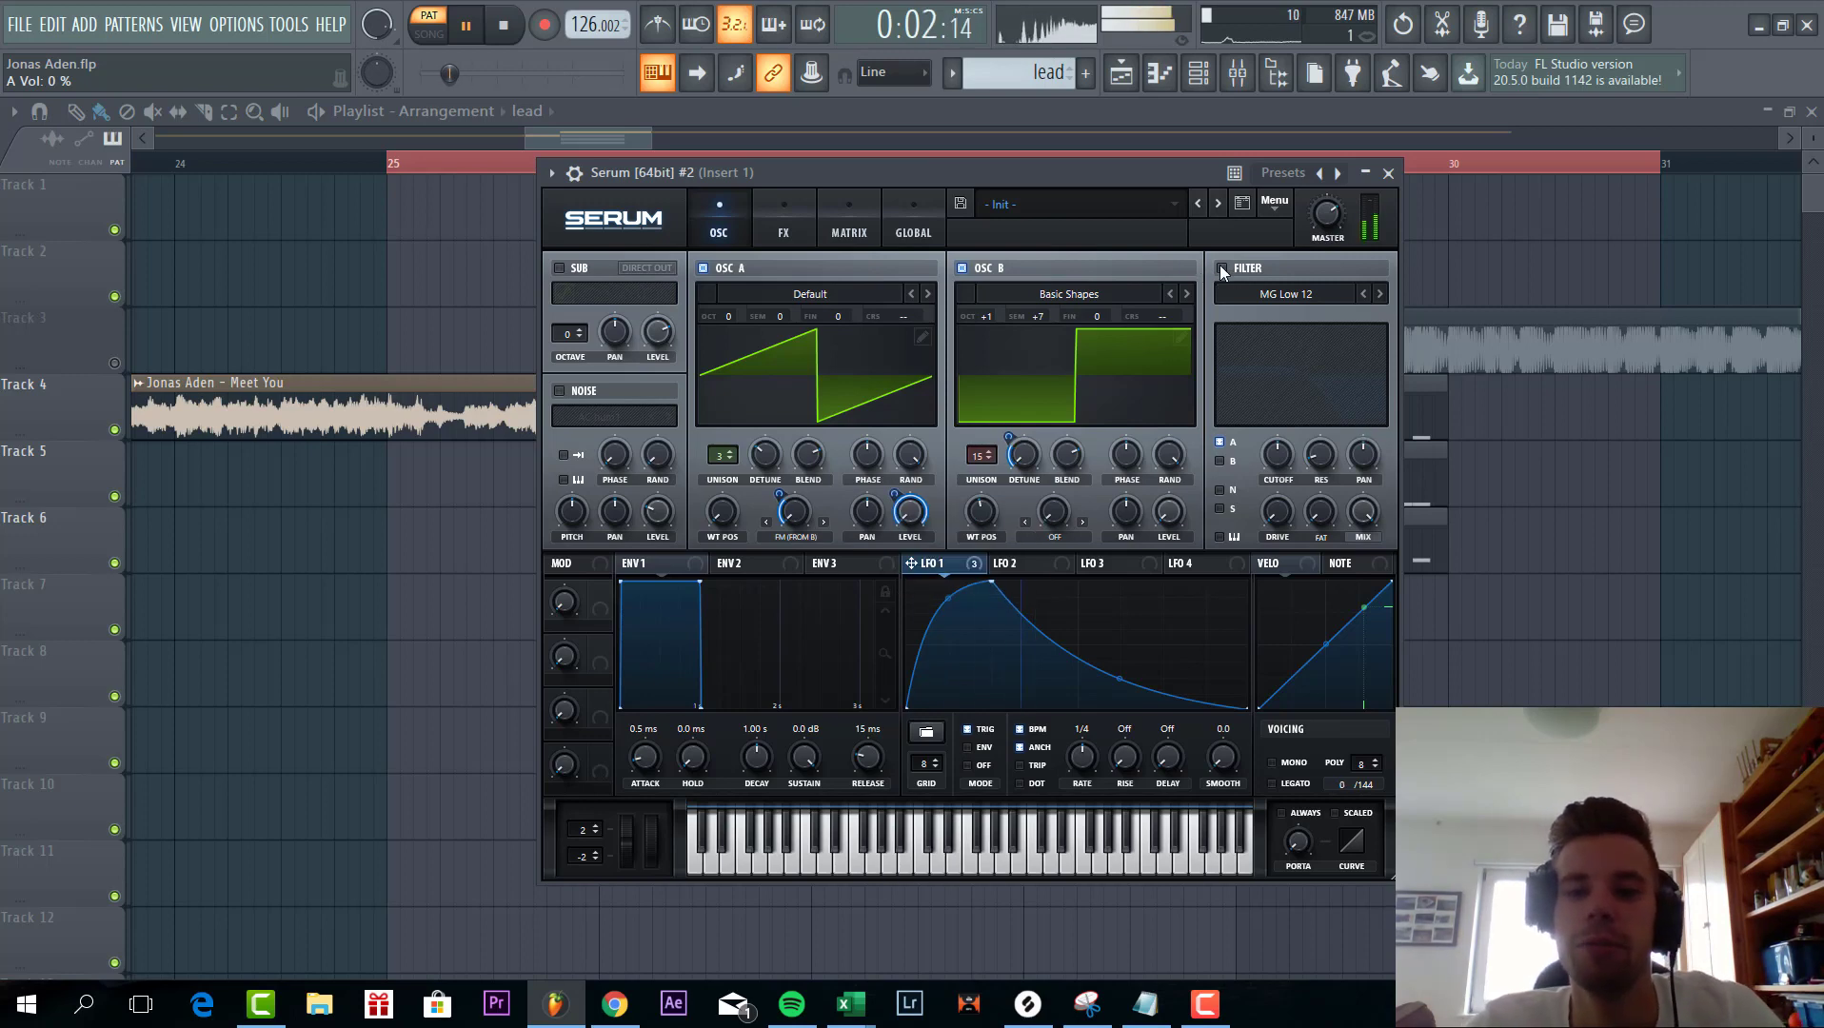
- Enable an MG Low 24 filter at 8 Hz cutoff swept by LFO 1, and set the envelope release to 71 ms
left_click(1221, 267)
left_click(1380, 294)
left_click(1380, 295)
left_click(1380, 295)
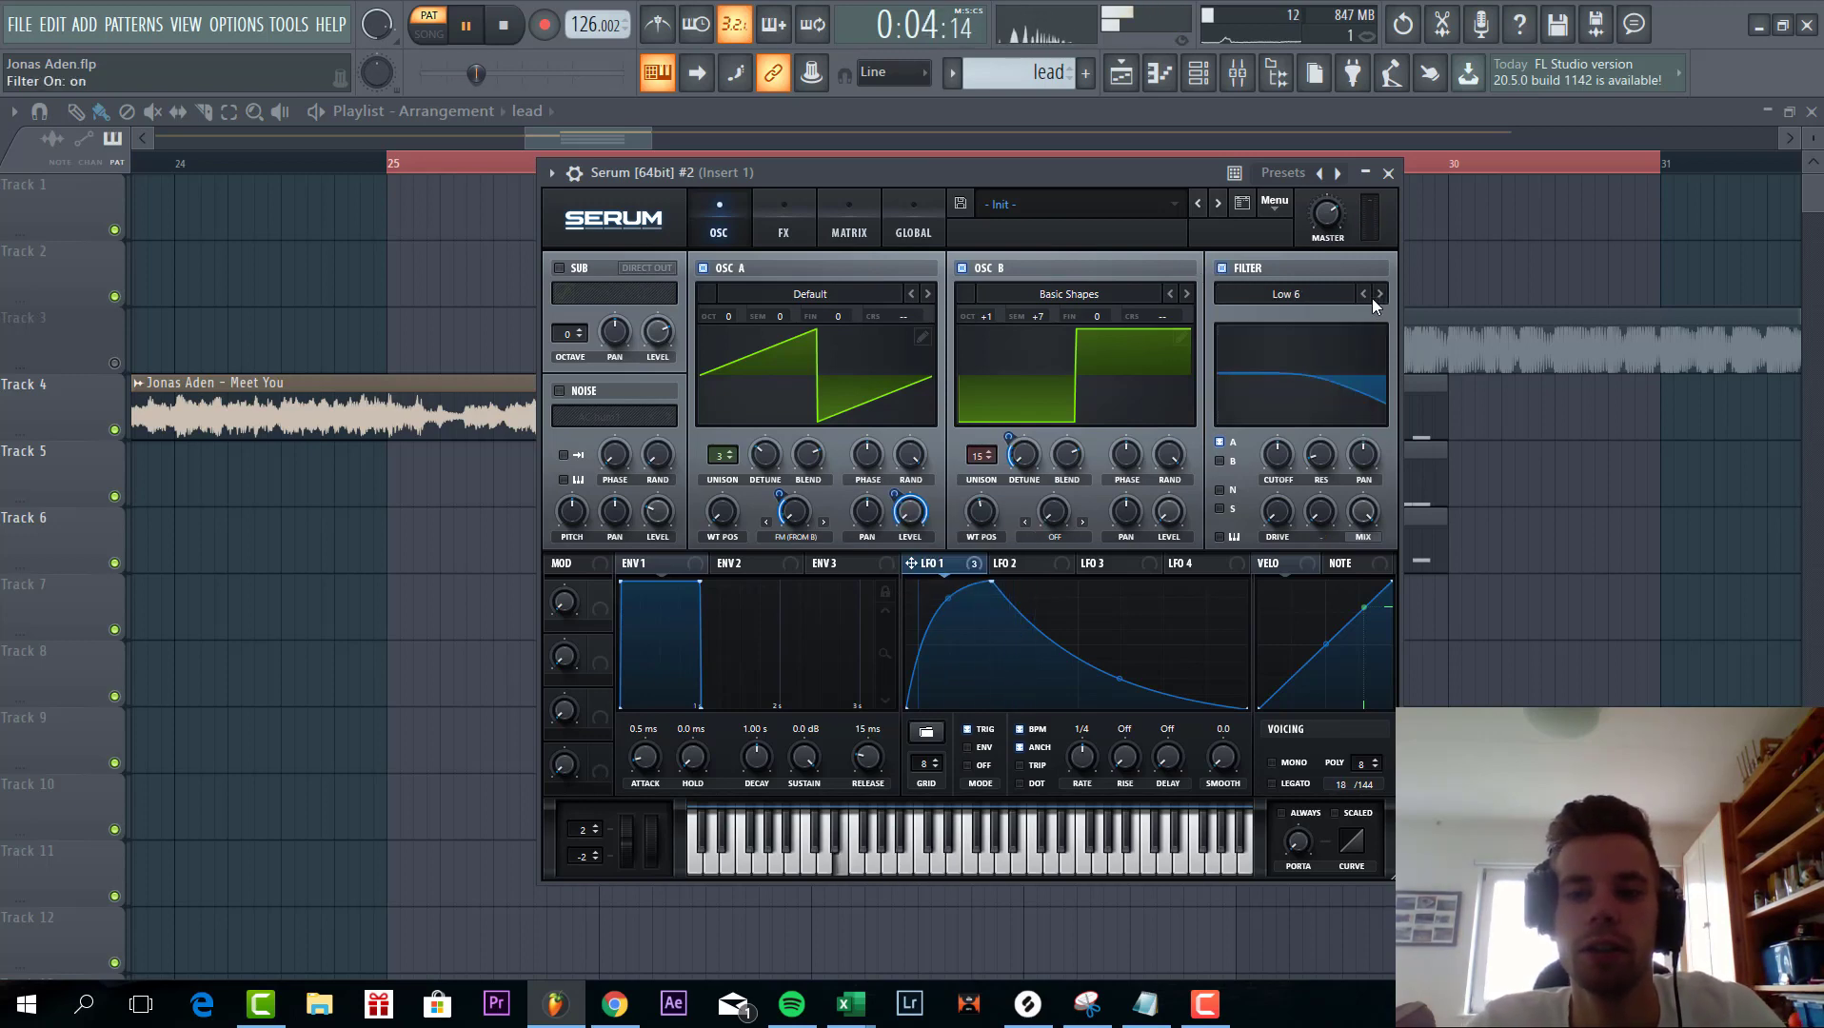
left_click(1364, 295)
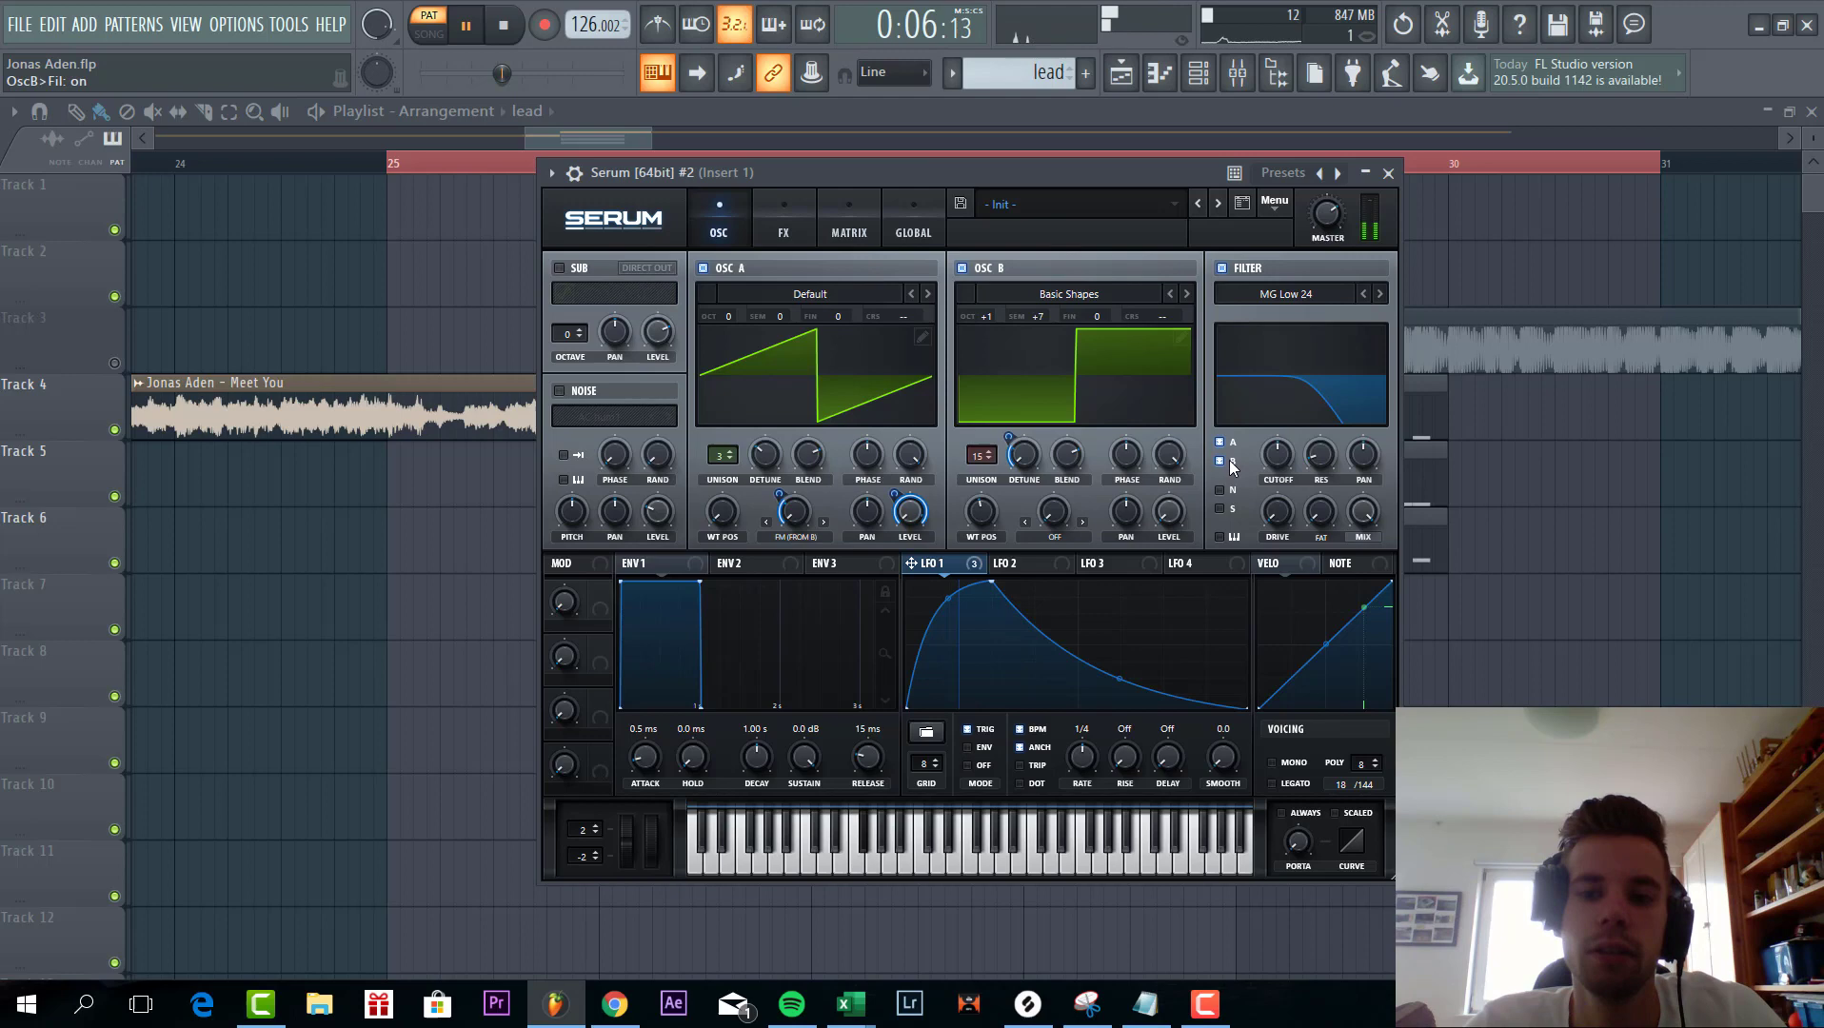
left_click_drag(1278, 456, 1278, 534)
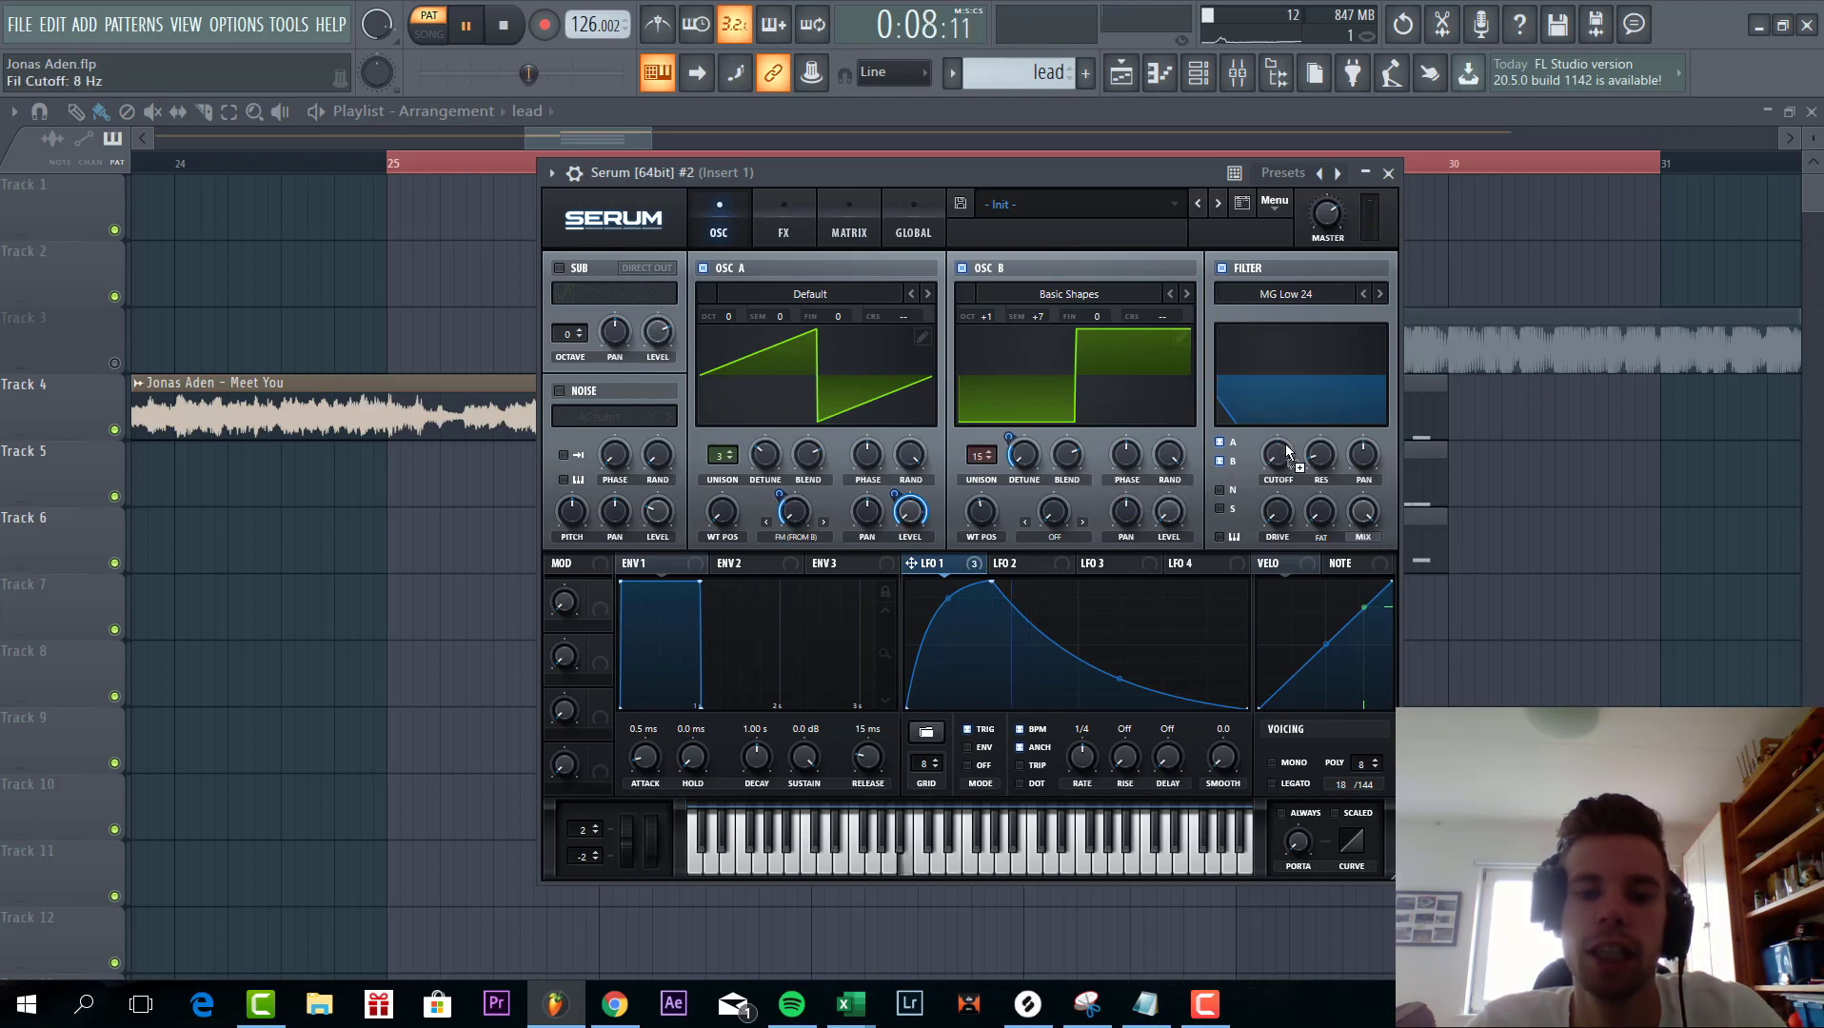
left_click_drag(1286, 452, 1307, 484)
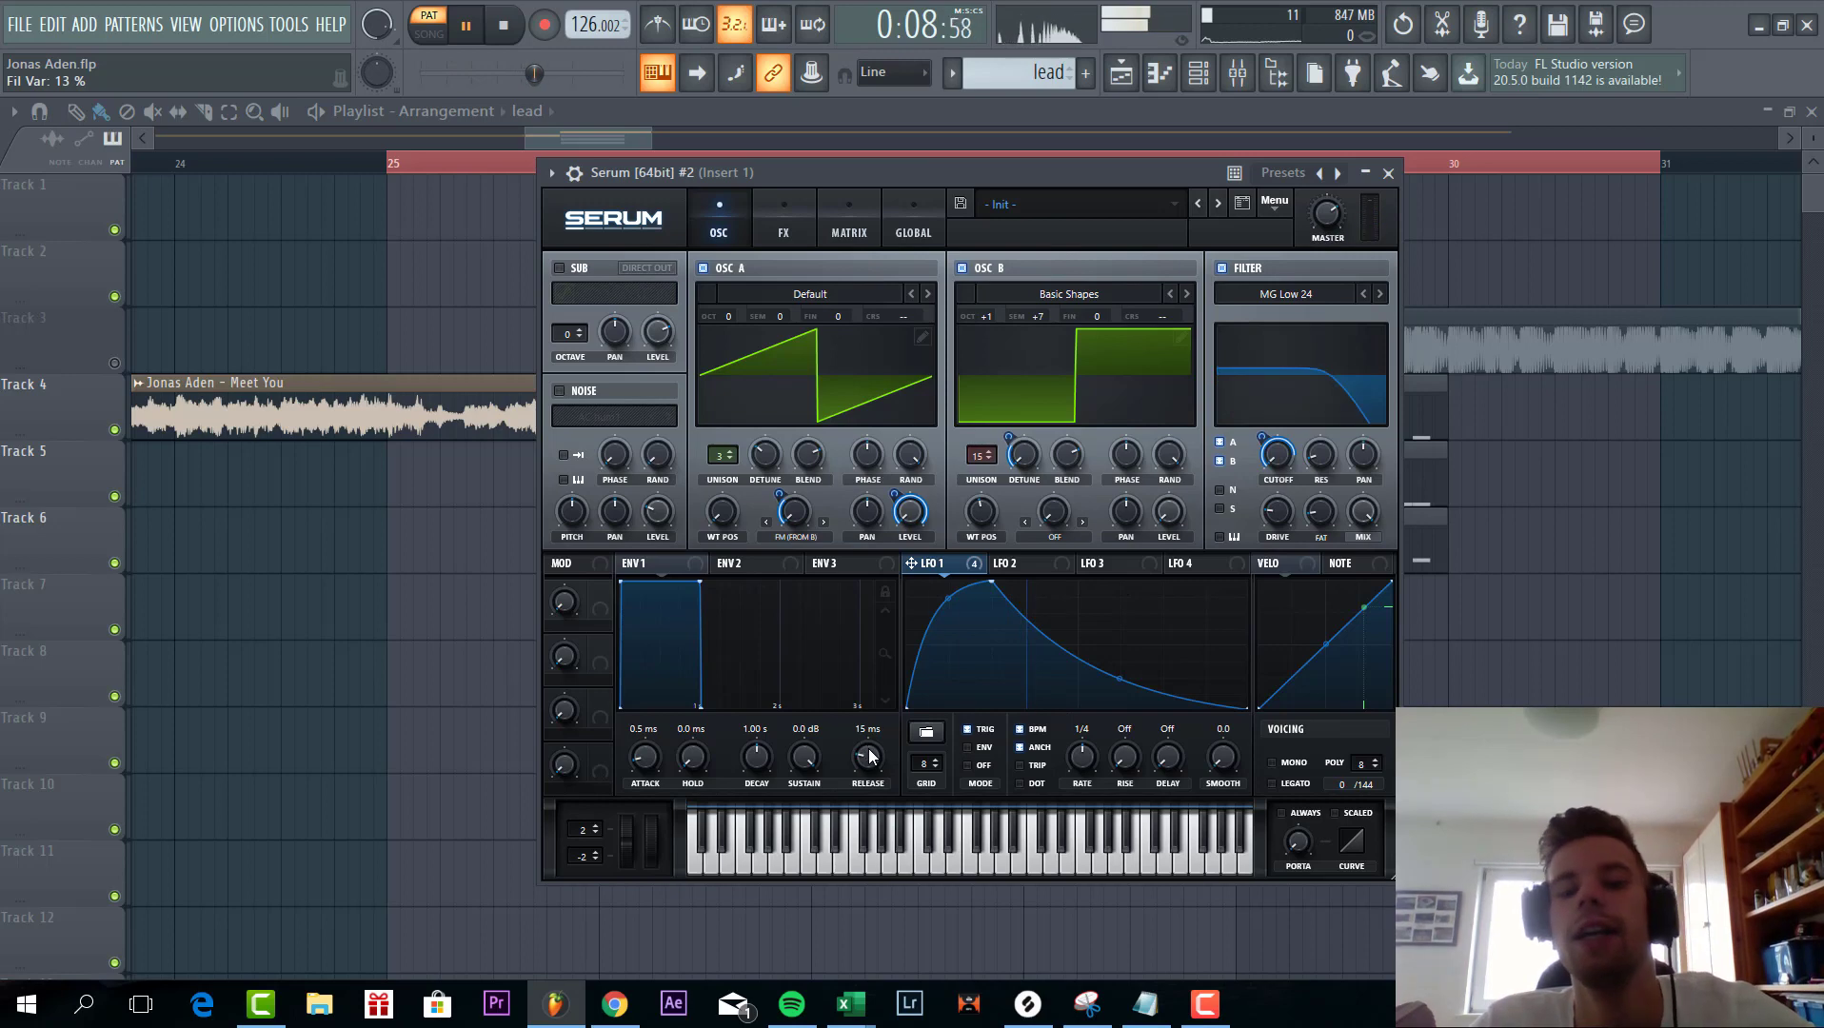
left_click_drag(868, 767, 872, 759)
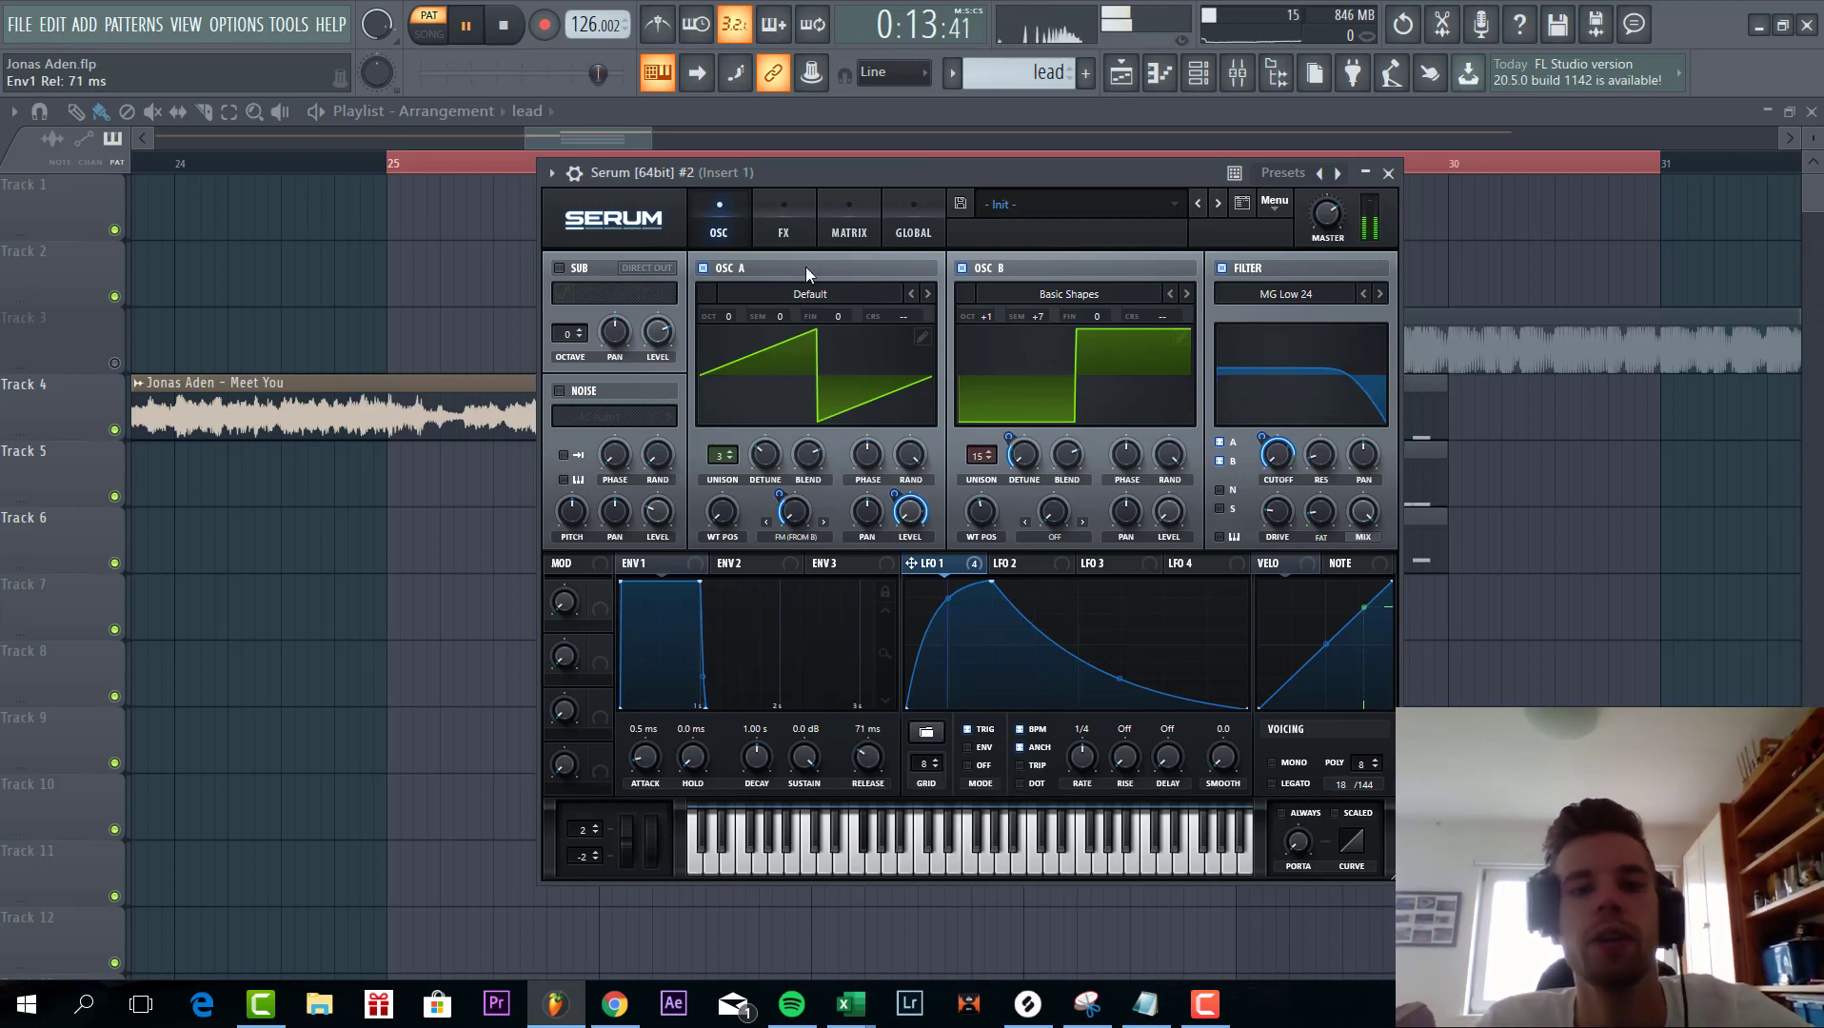
- Enable Hyper/Dimension with LFO 1 on its mix, plus a lower-mix Chorus moved to slot 2
left_click(788, 231)
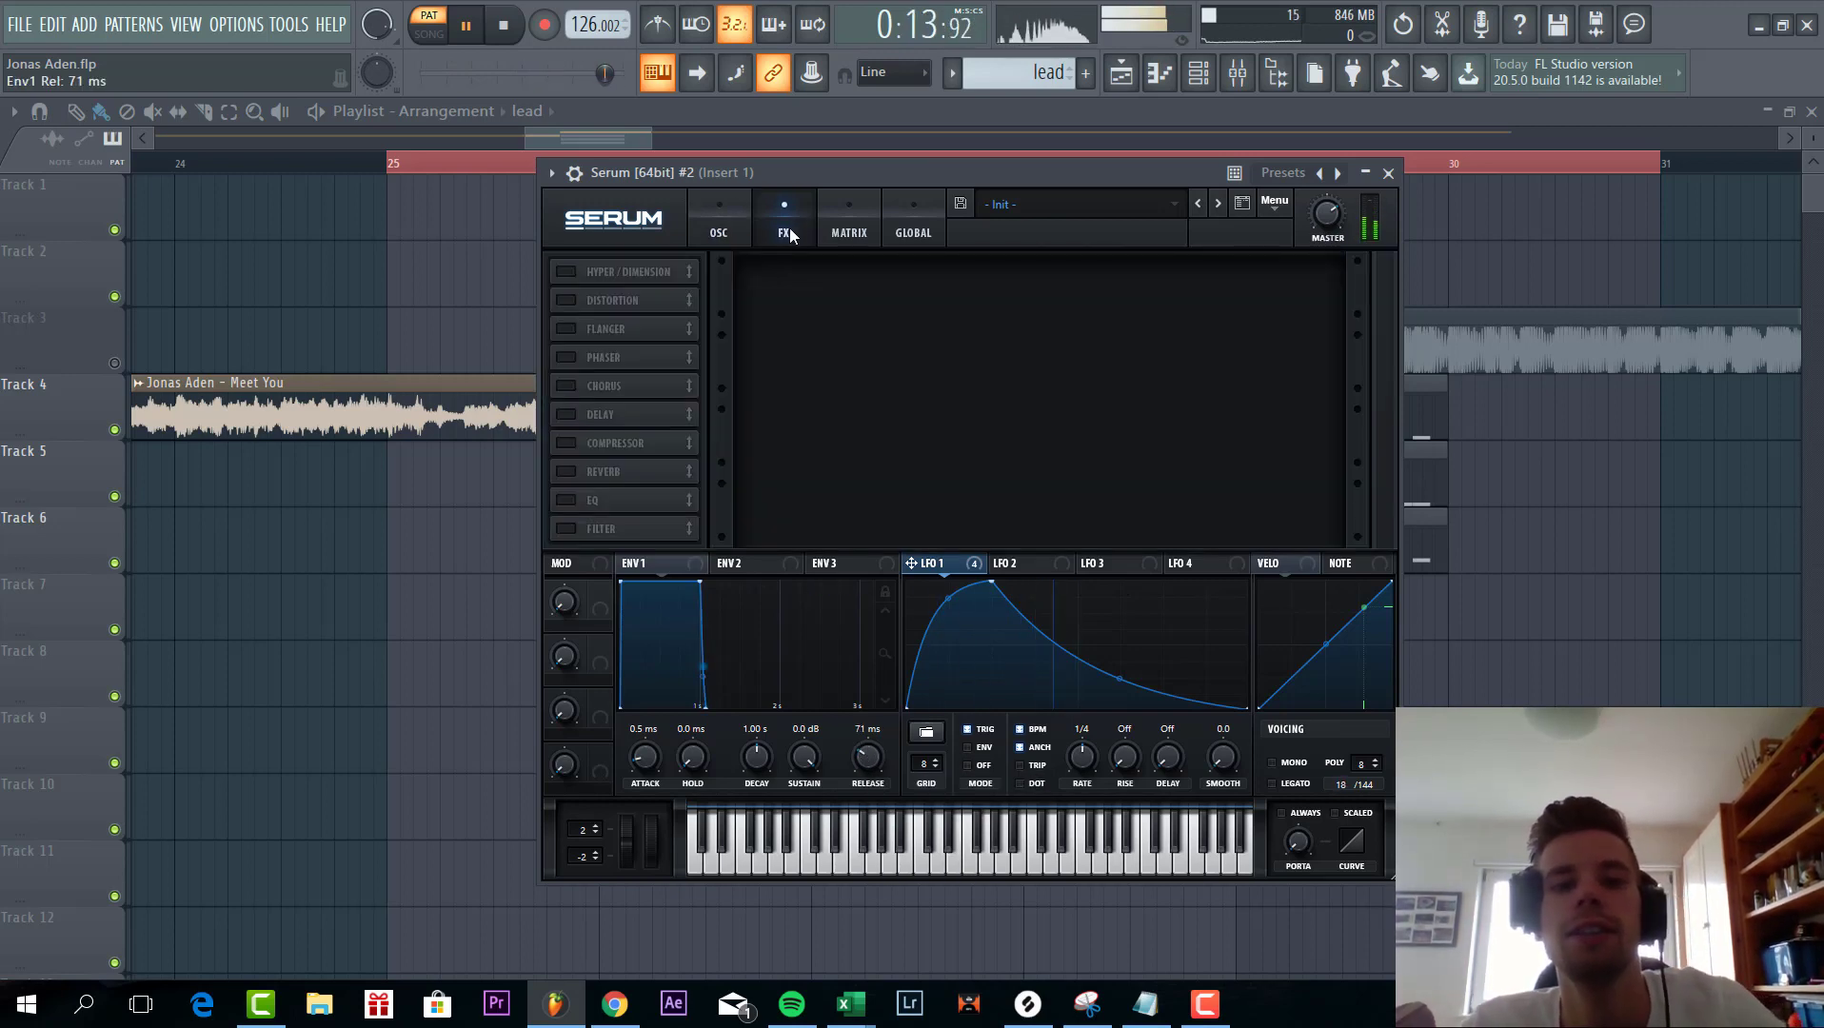
left_click(566, 270)
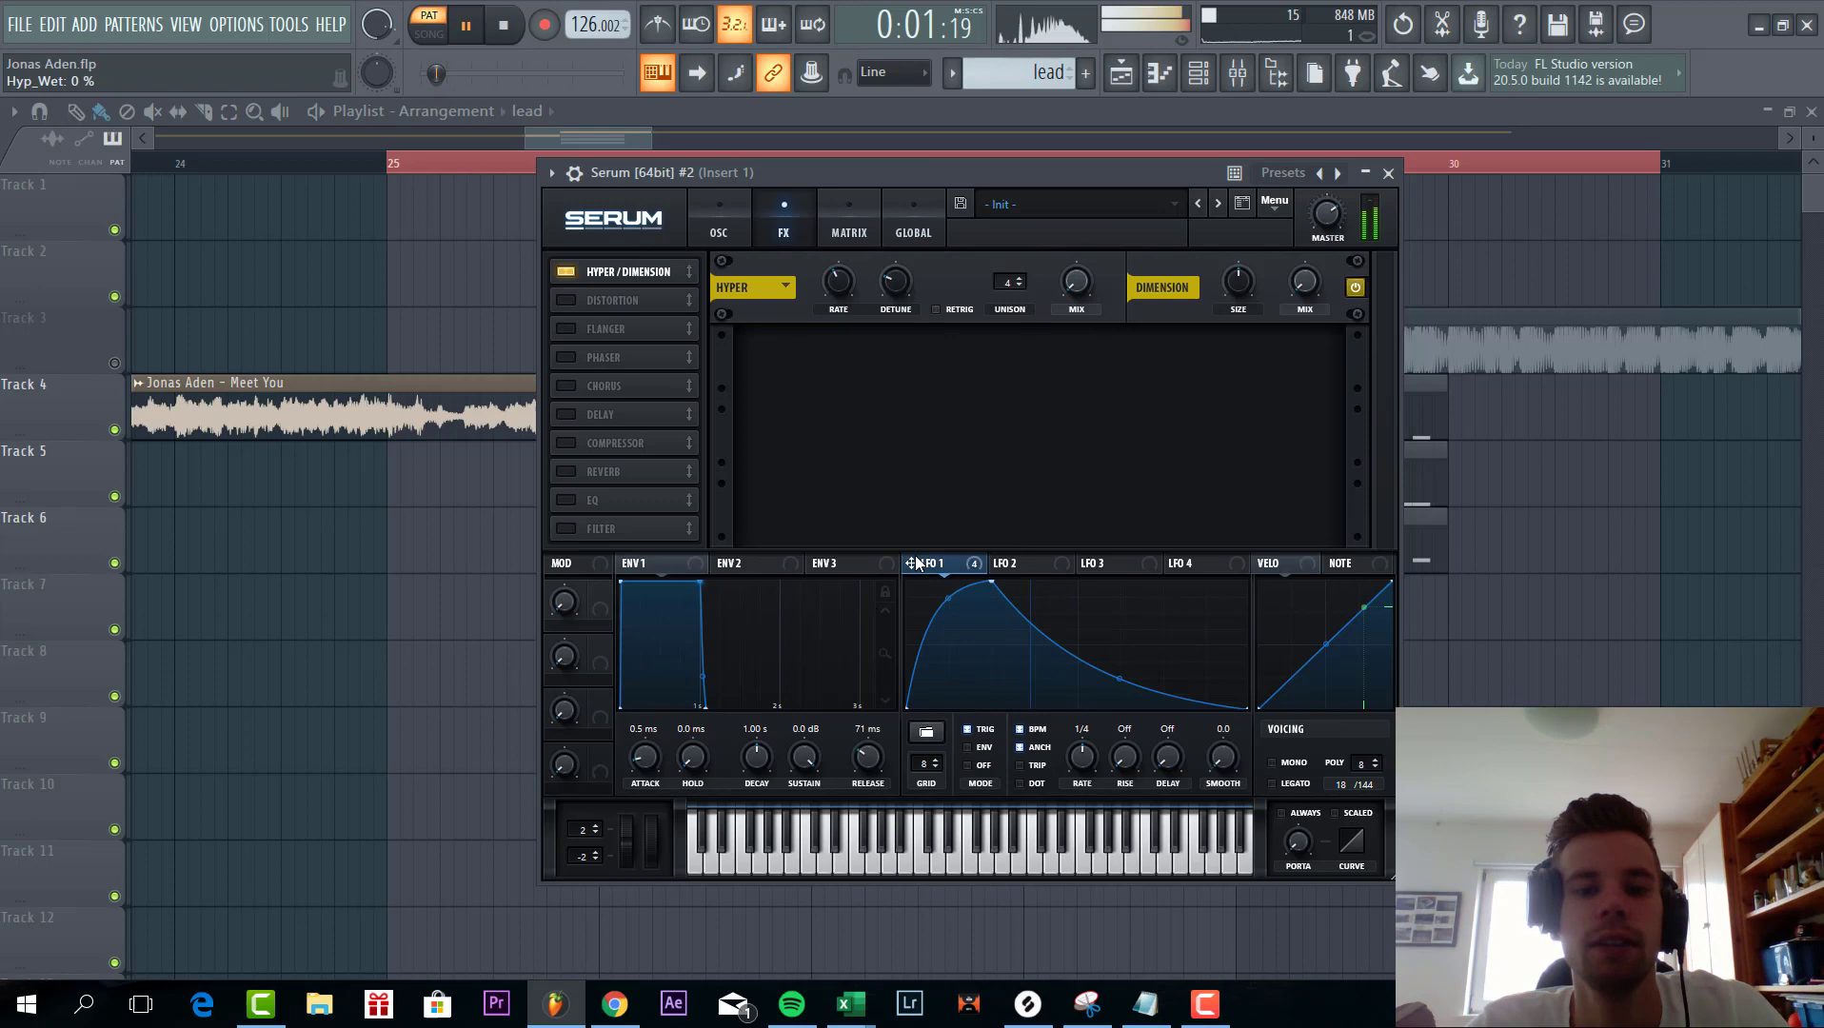
left_click_drag(1043, 311, 1054, 352)
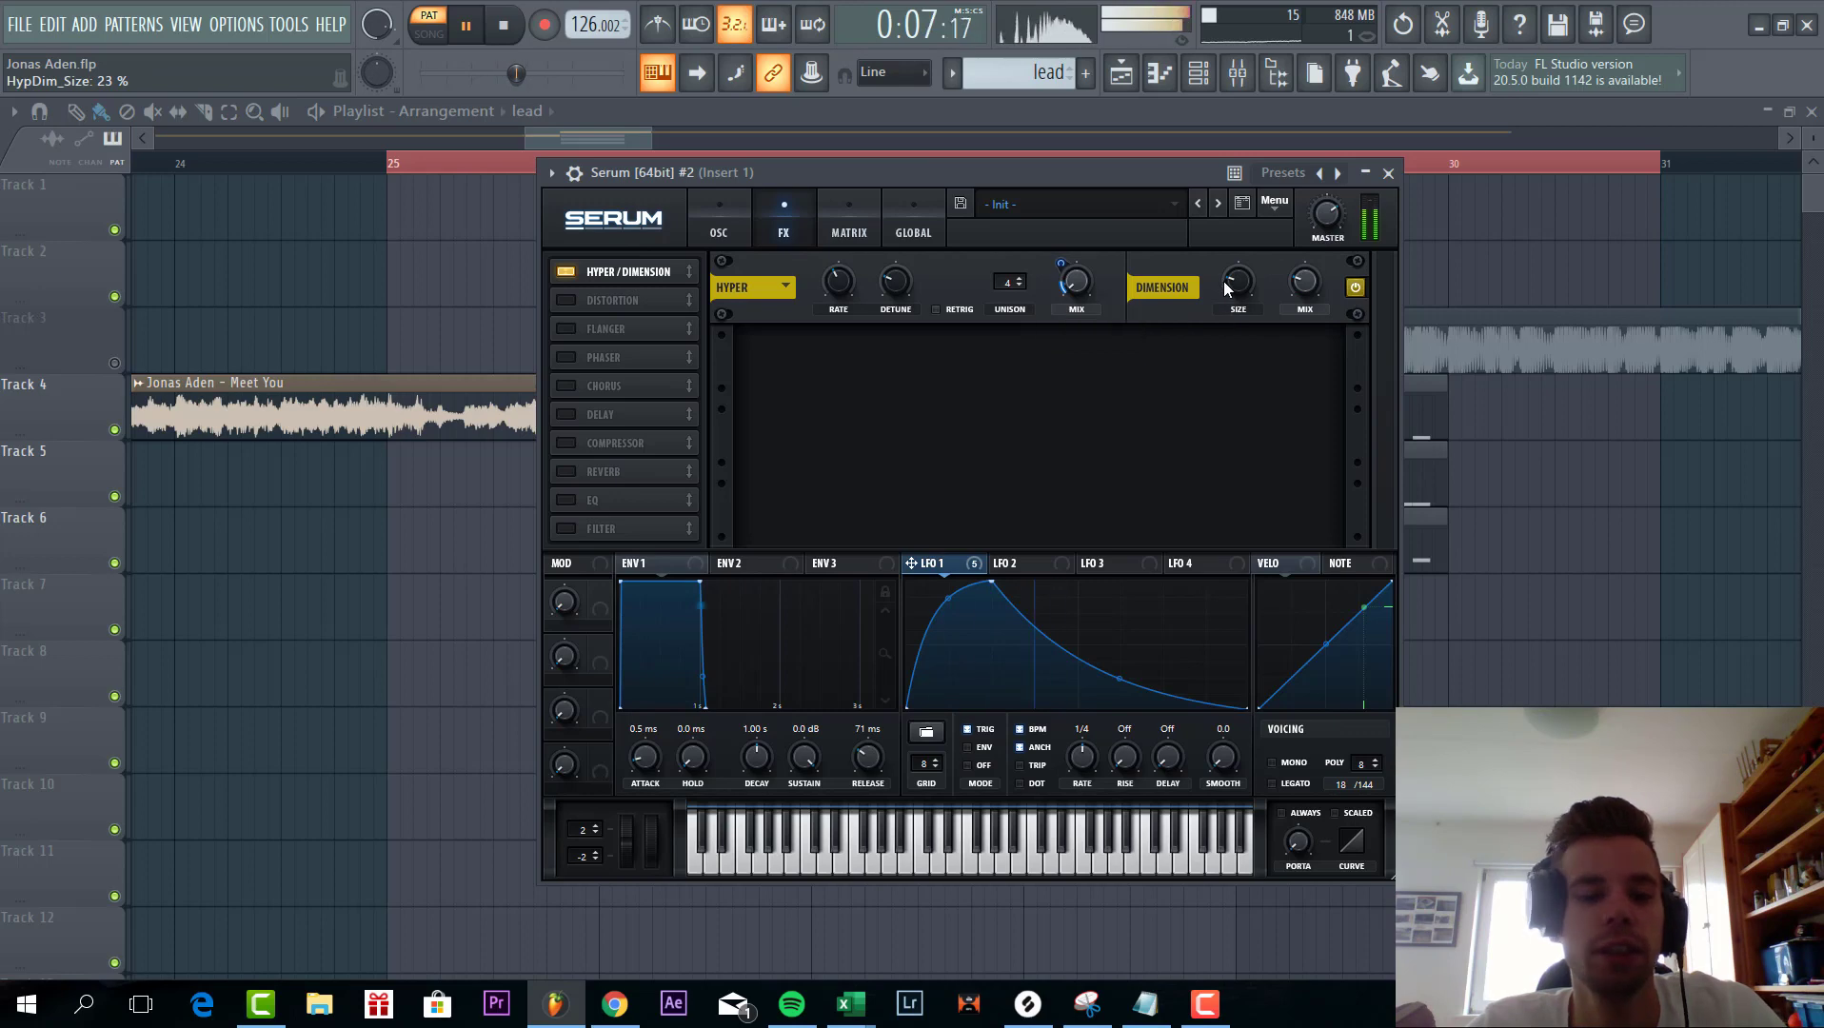
left_click(566, 386)
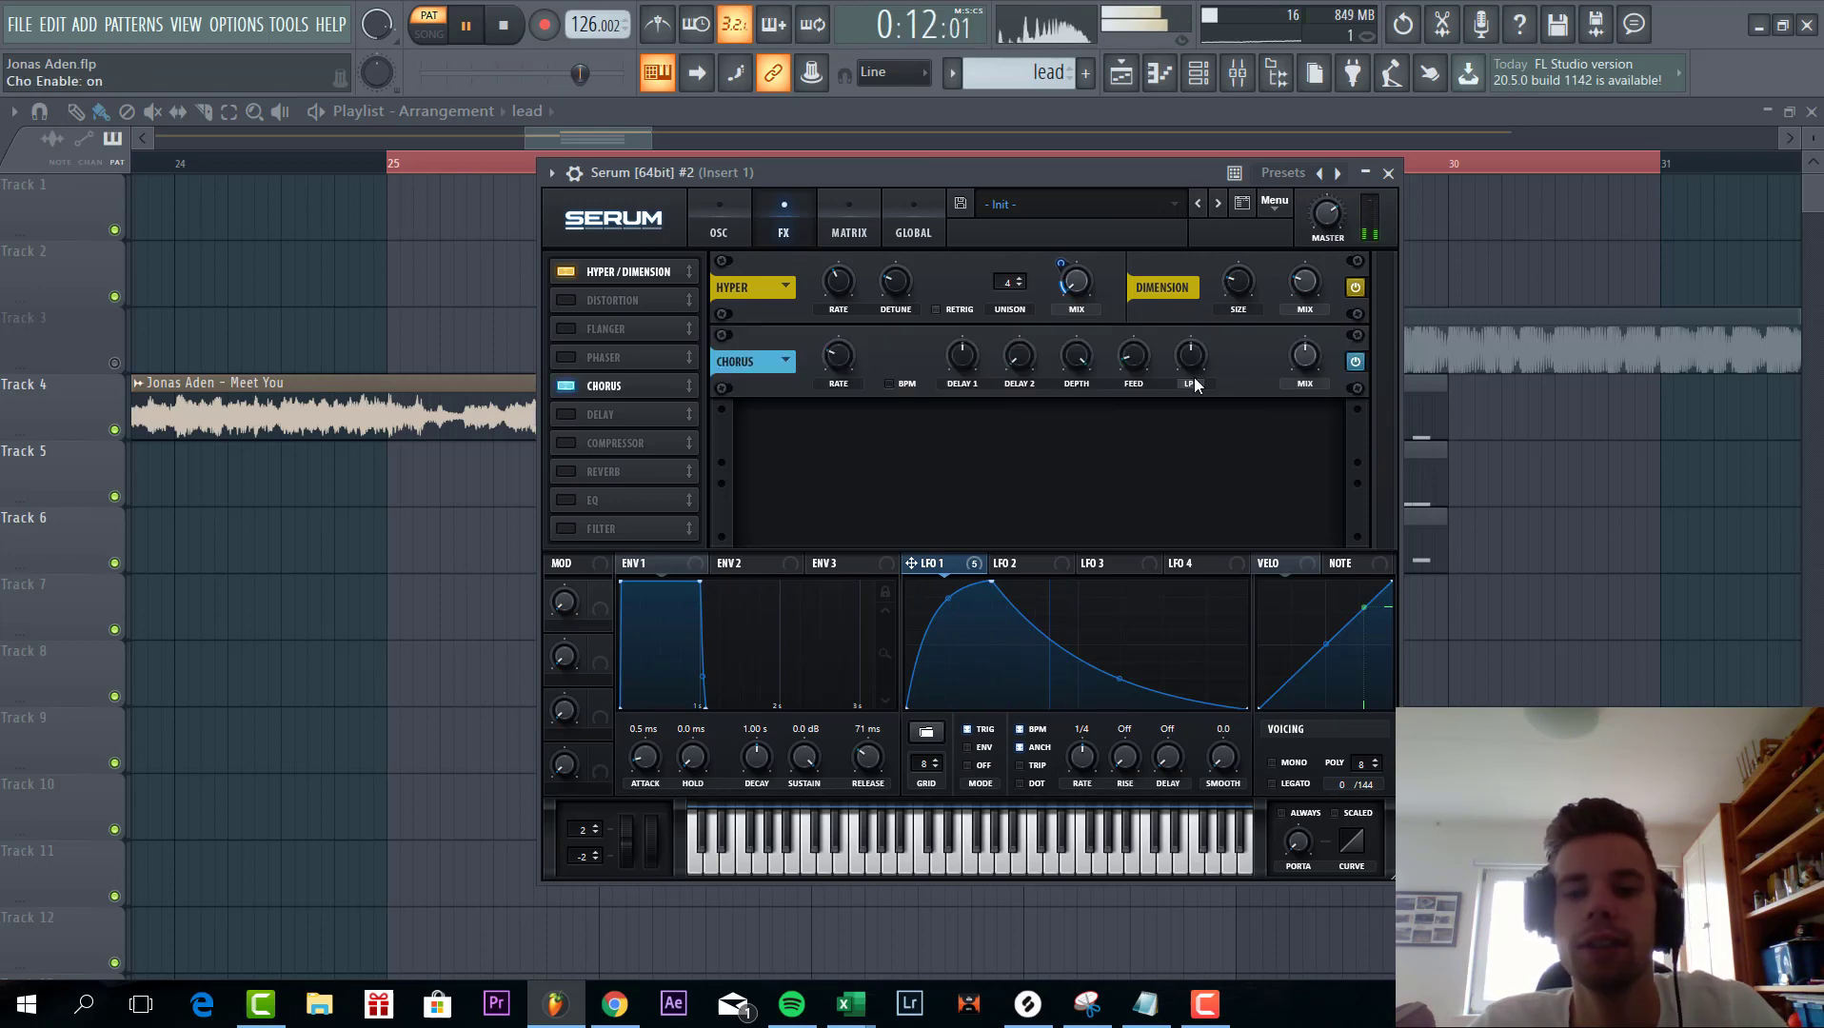
left_click_drag(1334, 303, 1276, 344)
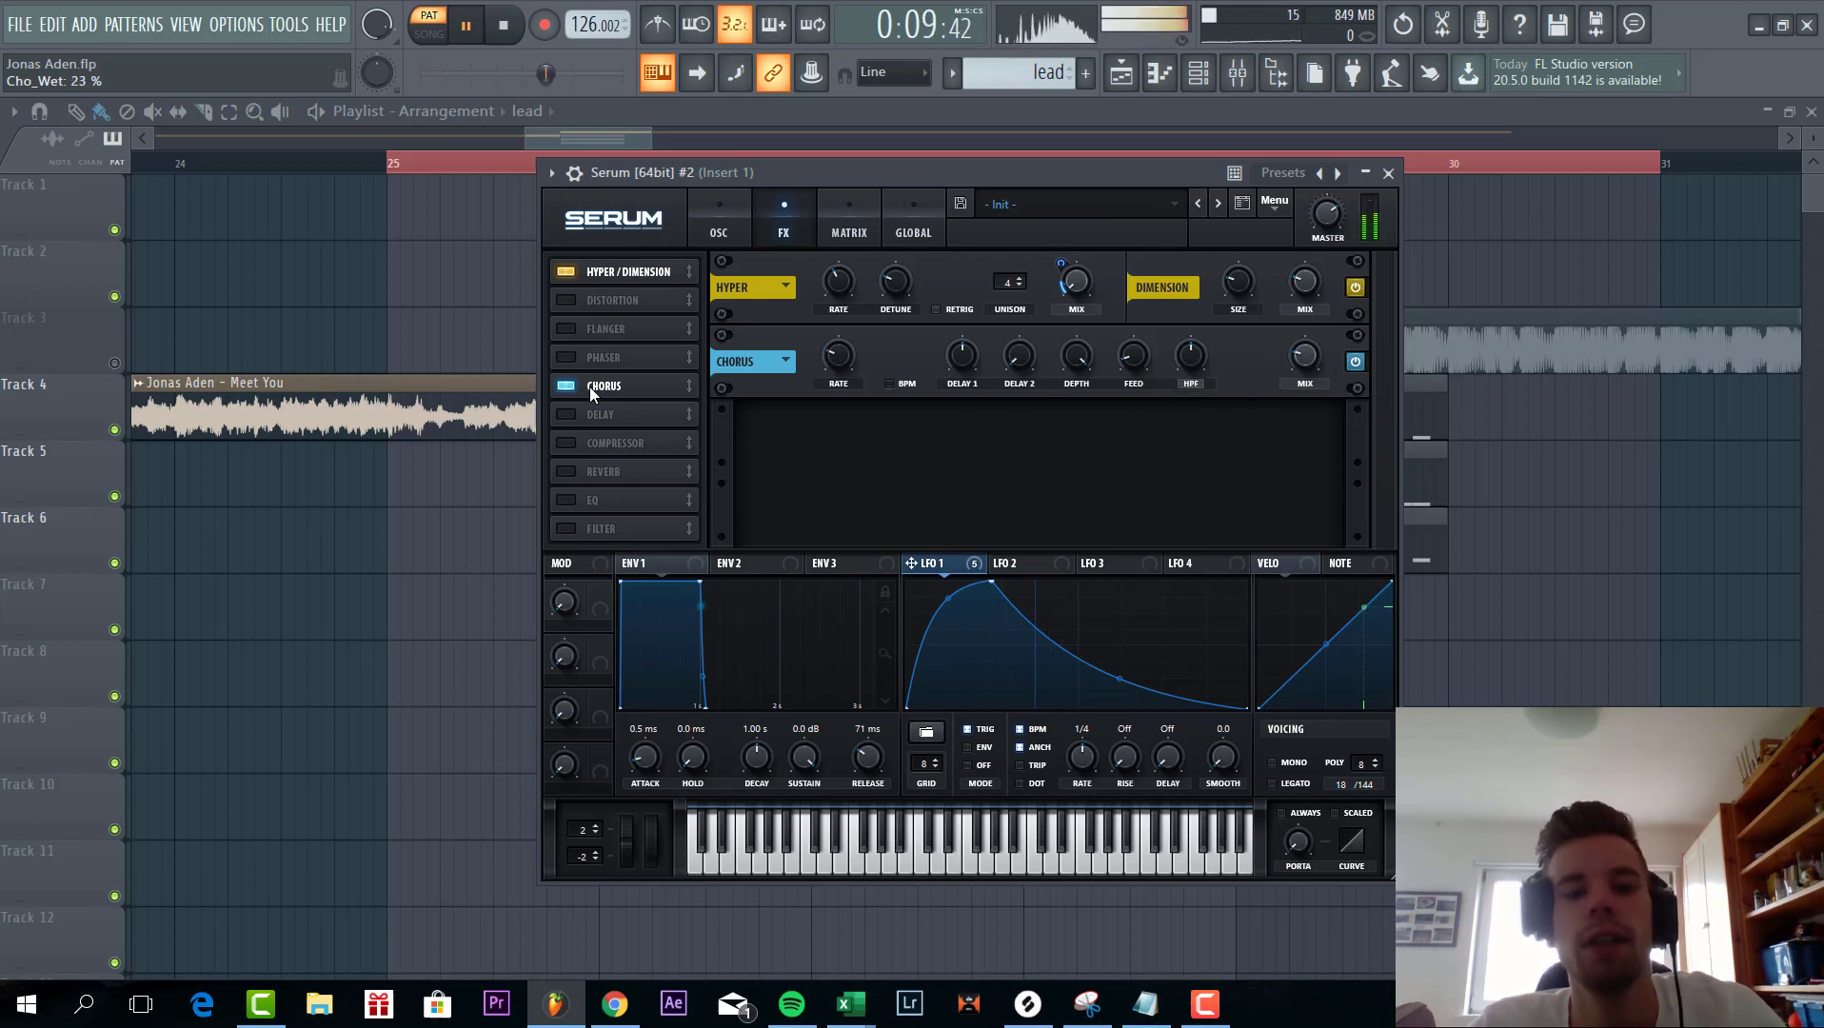
left_click_drag(590, 387, 602, 286)
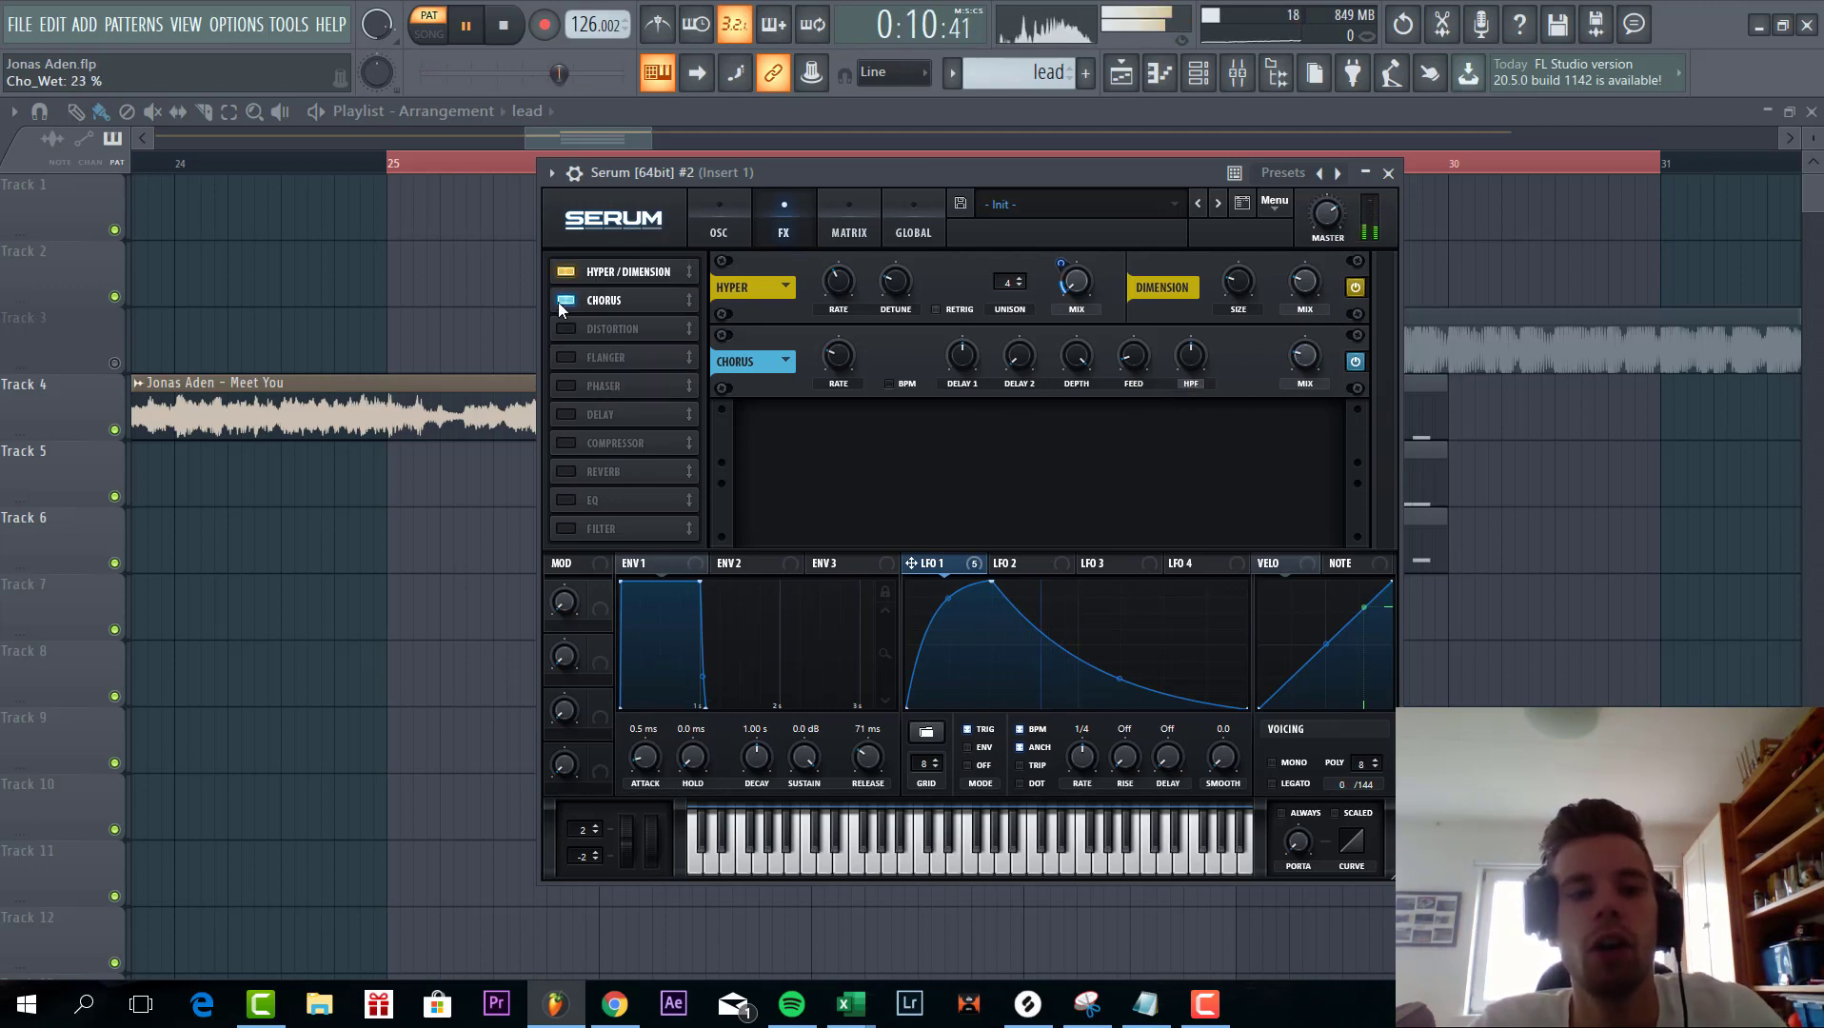
- Enable Diode 2 distortion with slightly raised drive
left_click(588, 330)
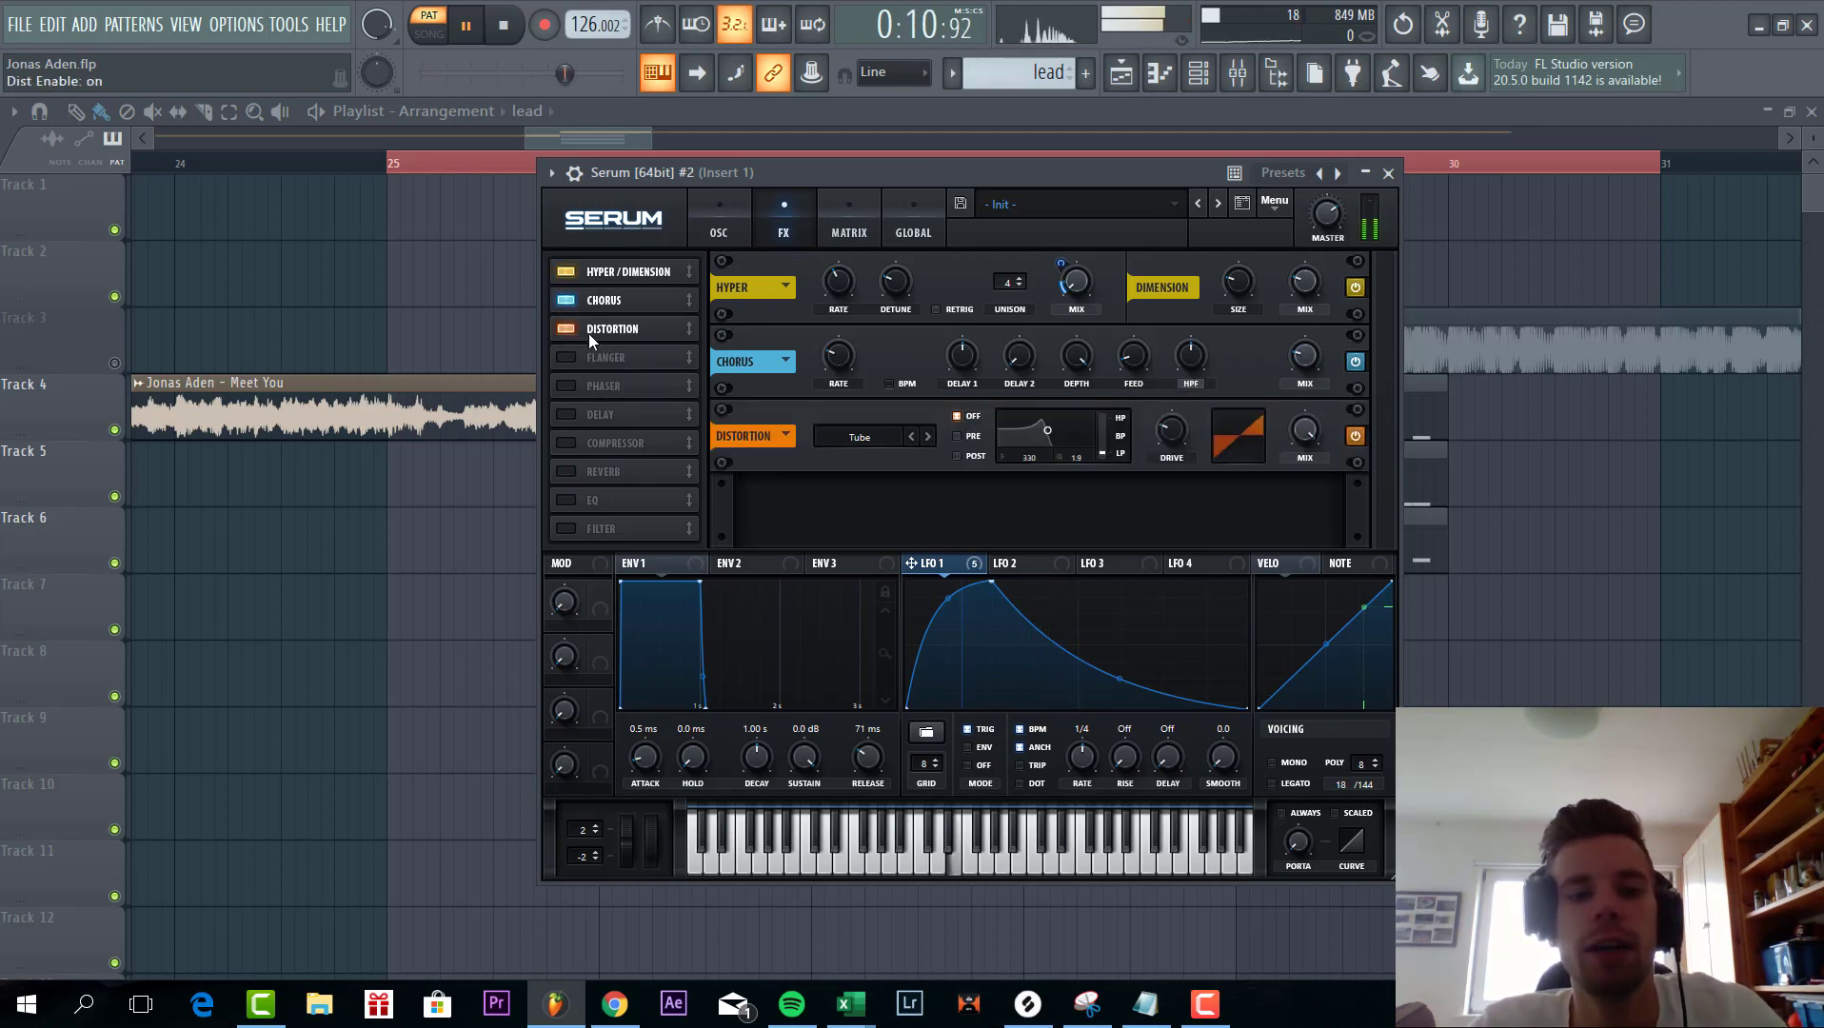
left_click(928, 436)
left_click(928, 436)
left_click(929, 436)
left_click(928, 436)
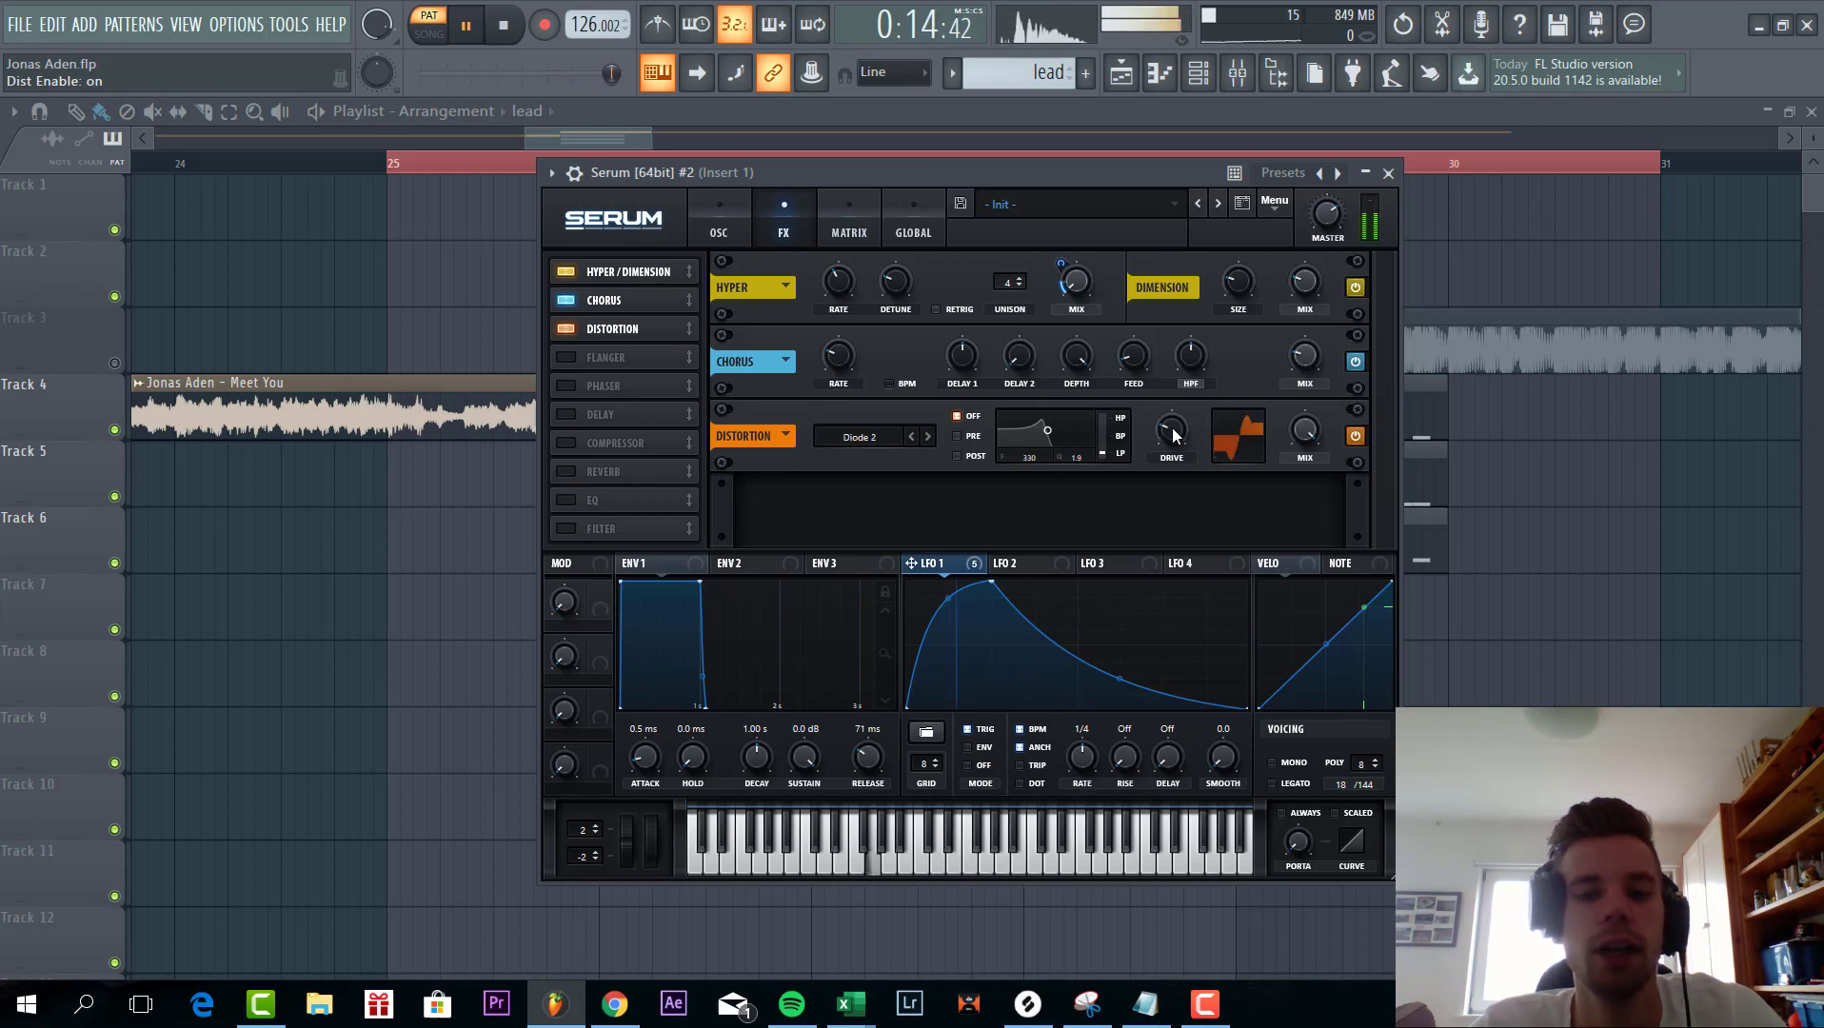
mouse_move(1175, 429)
left_mouse_down()
mouse_move(1176, 407)
mouse_move(1181, 436)
left_mouse_up()
- Enable the EQ higher in the chain with a 175 Hz low cut and -5.1 dB high gain modulated by LFO 1
left_click(567, 501)
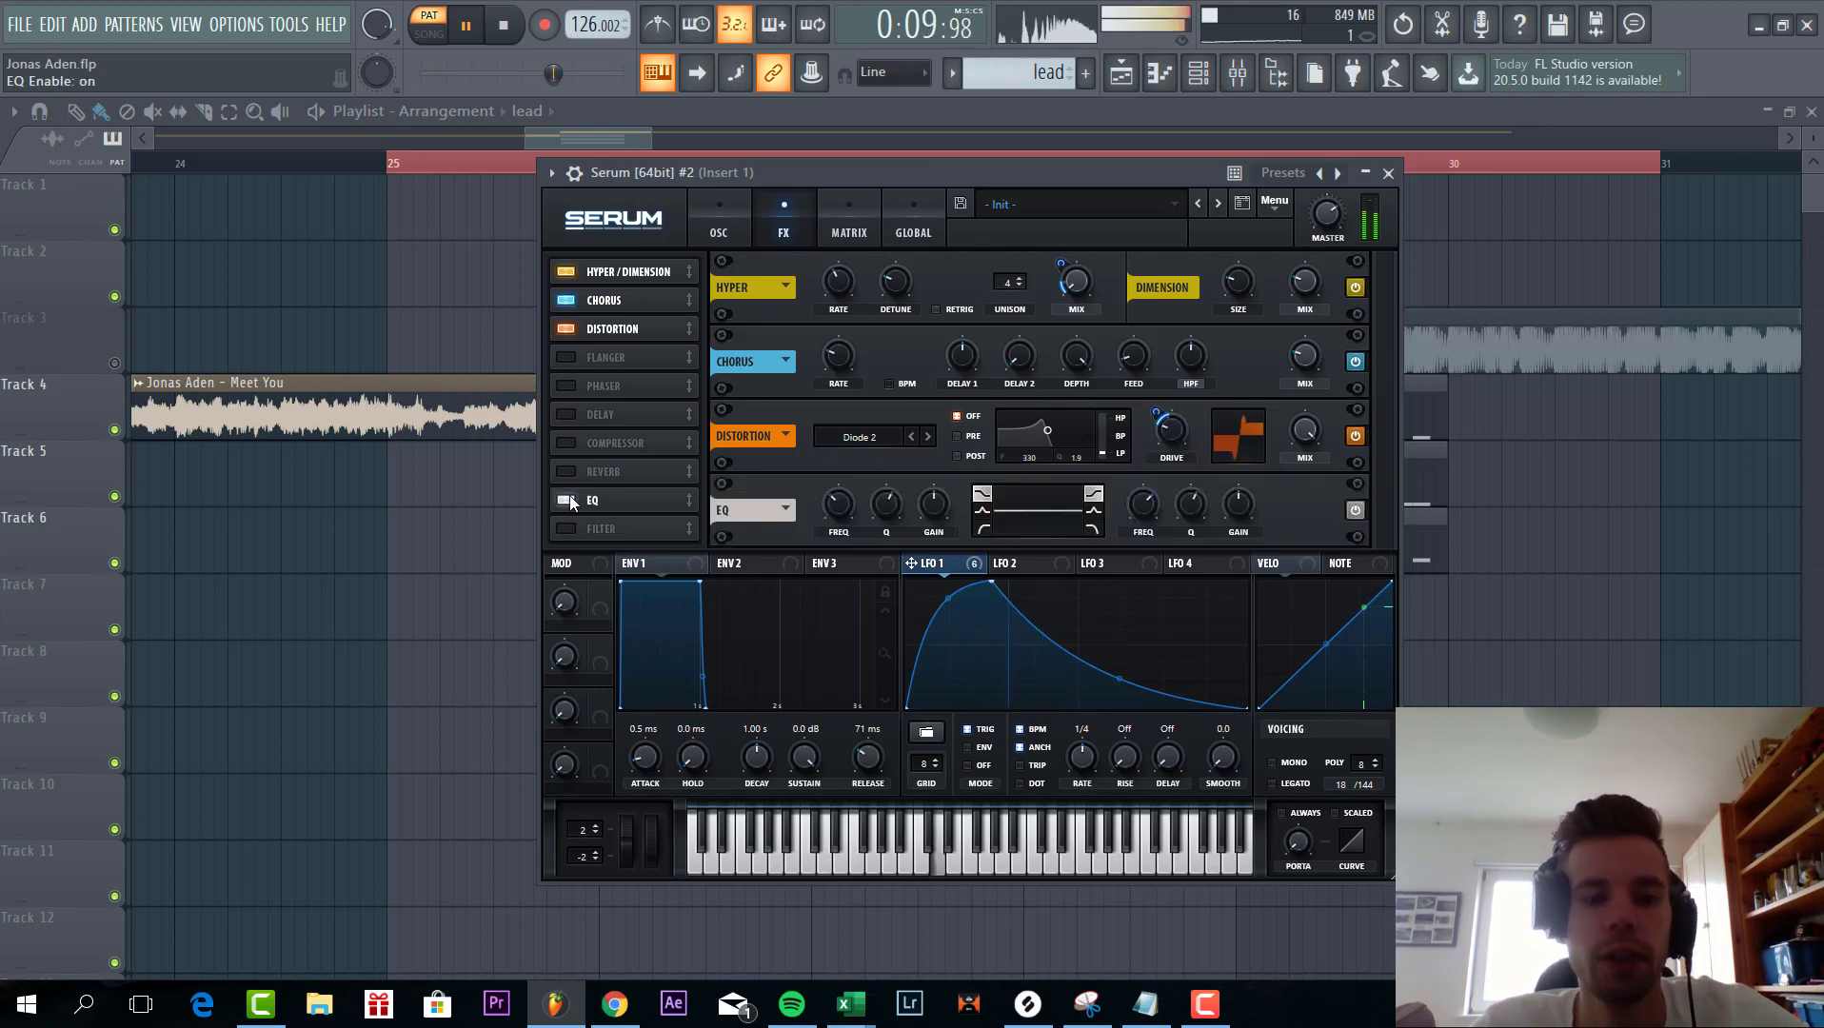
left_click(570, 502)
left_click(567, 498)
left_click_drag(583, 499, 604, 375)
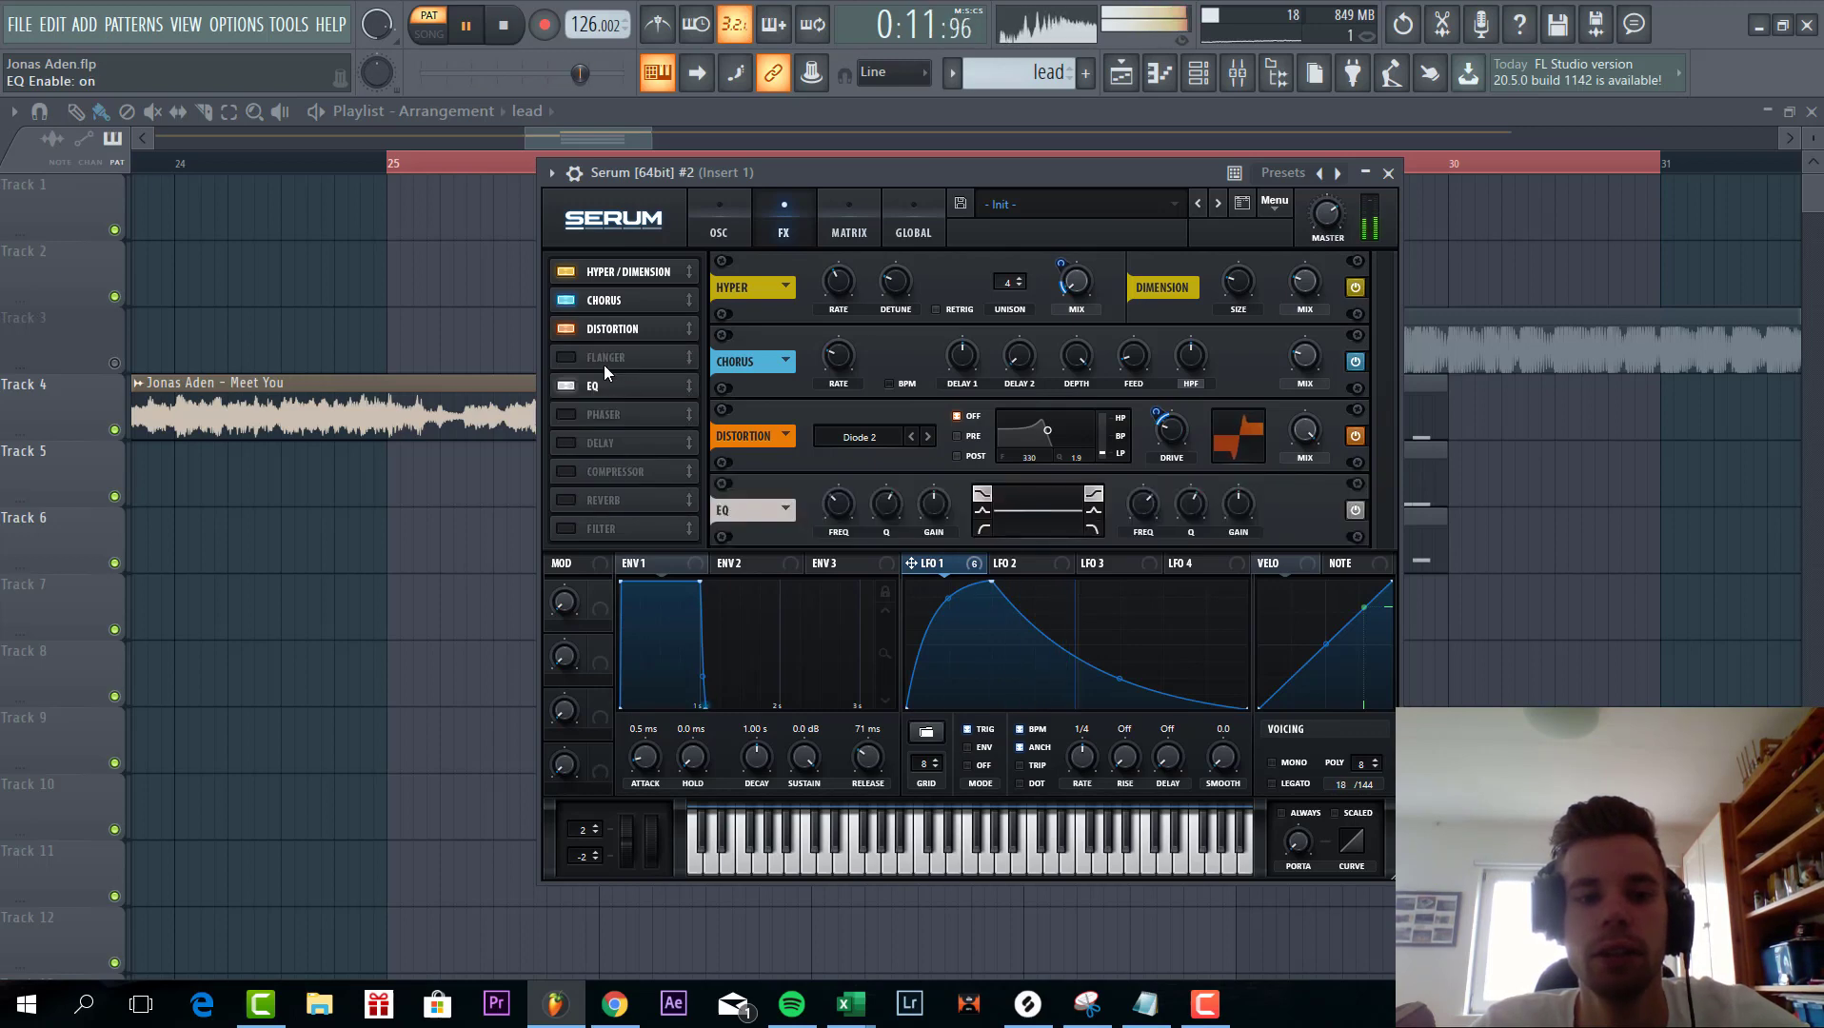
left_click(981, 527)
left_click_drag(888, 496, 833, 501)
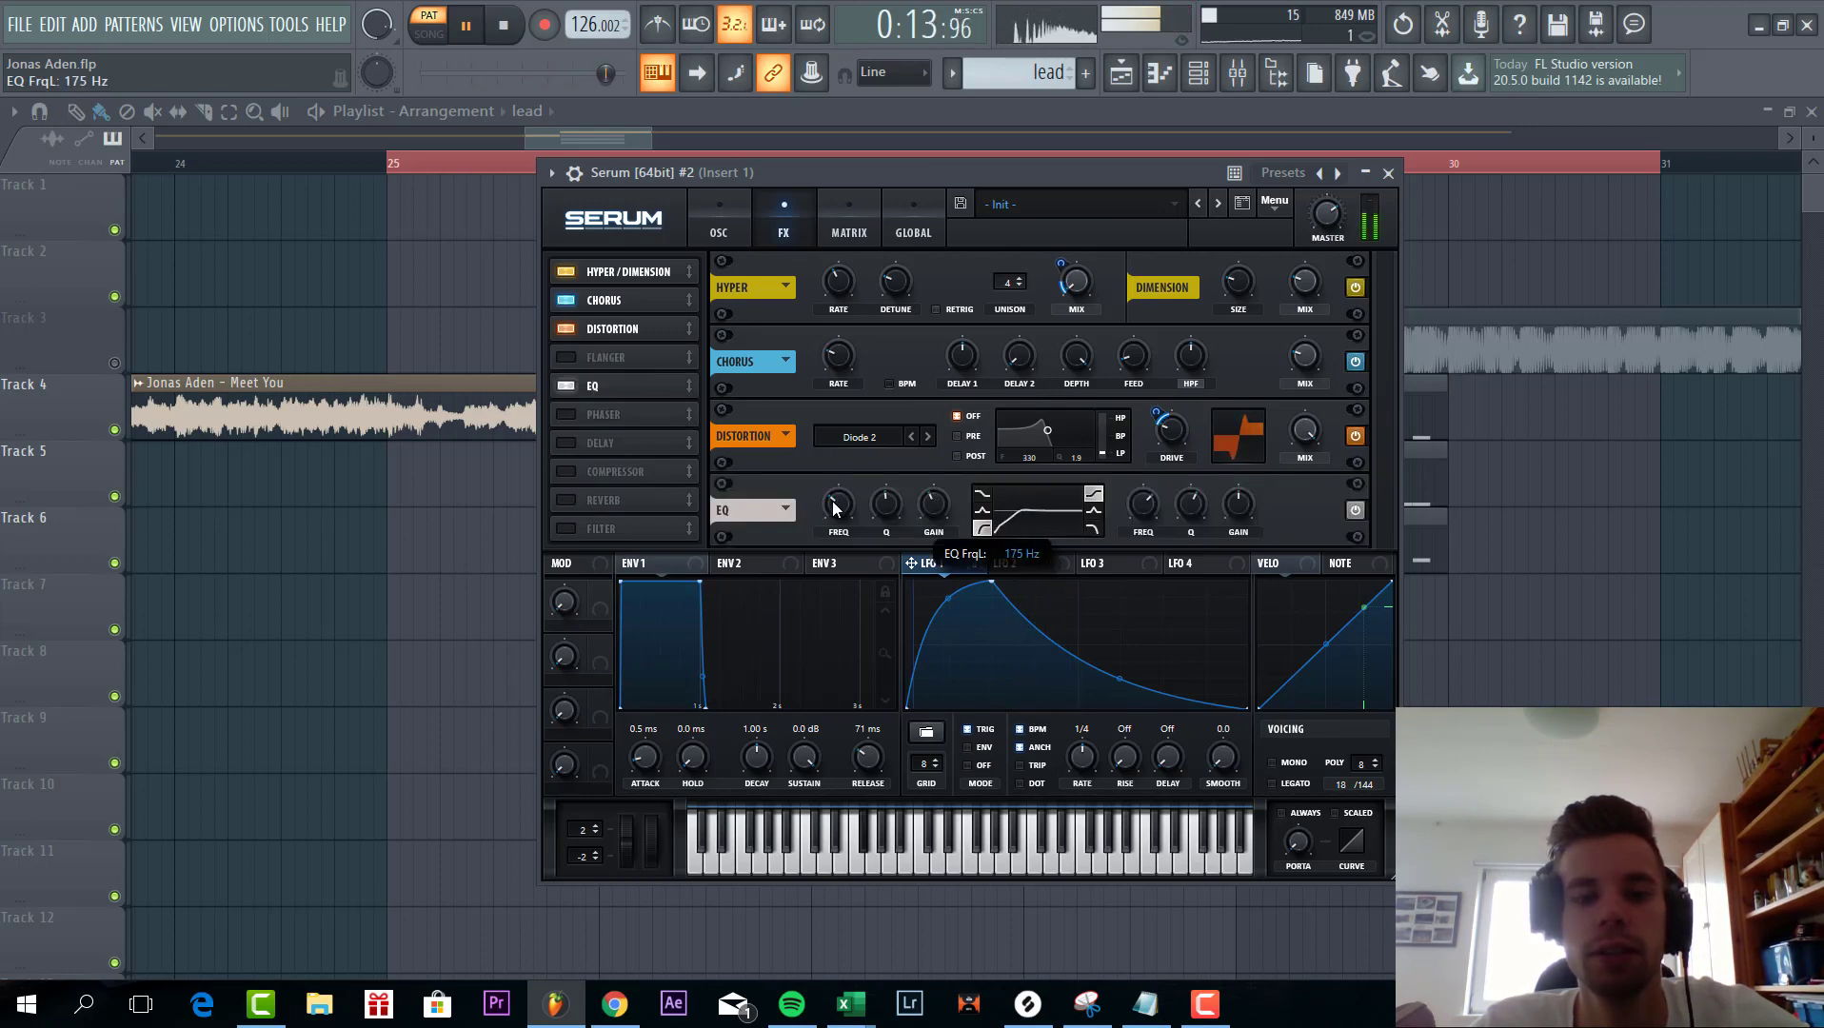
left_click_drag(1241, 501, 1239, 518)
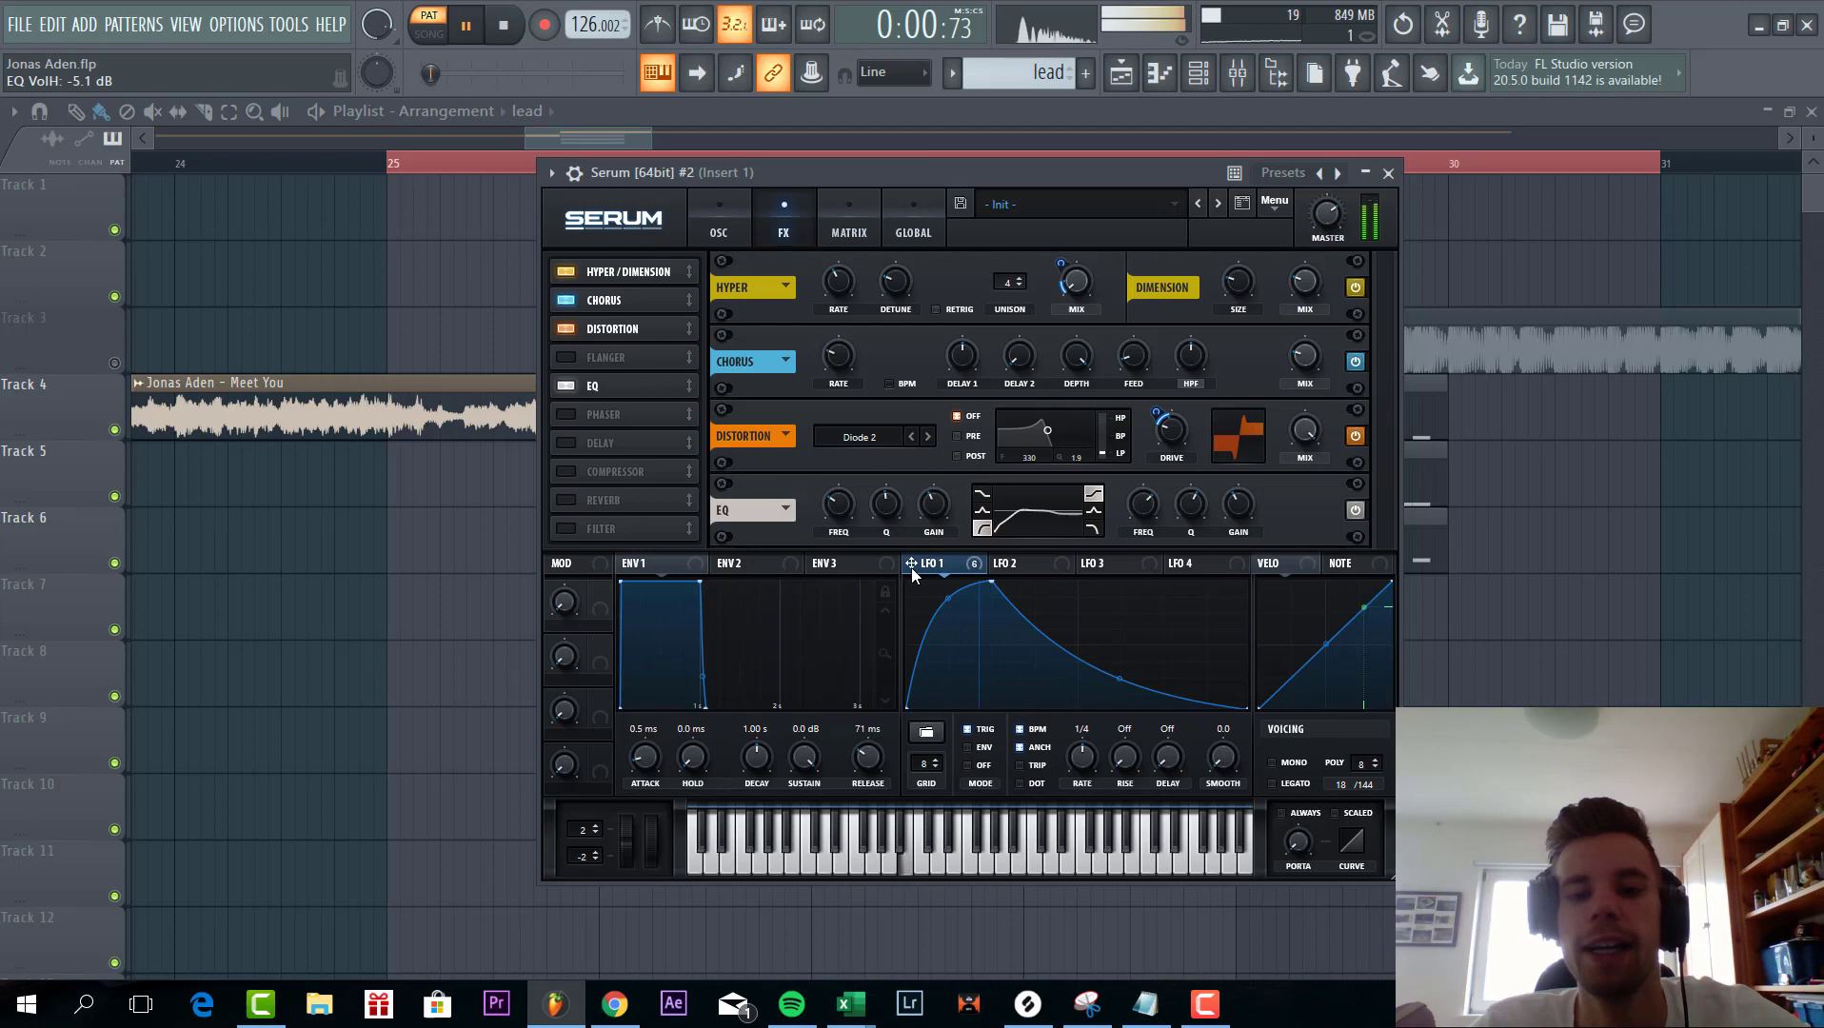
left_click_drag(912, 568, 1215, 509)
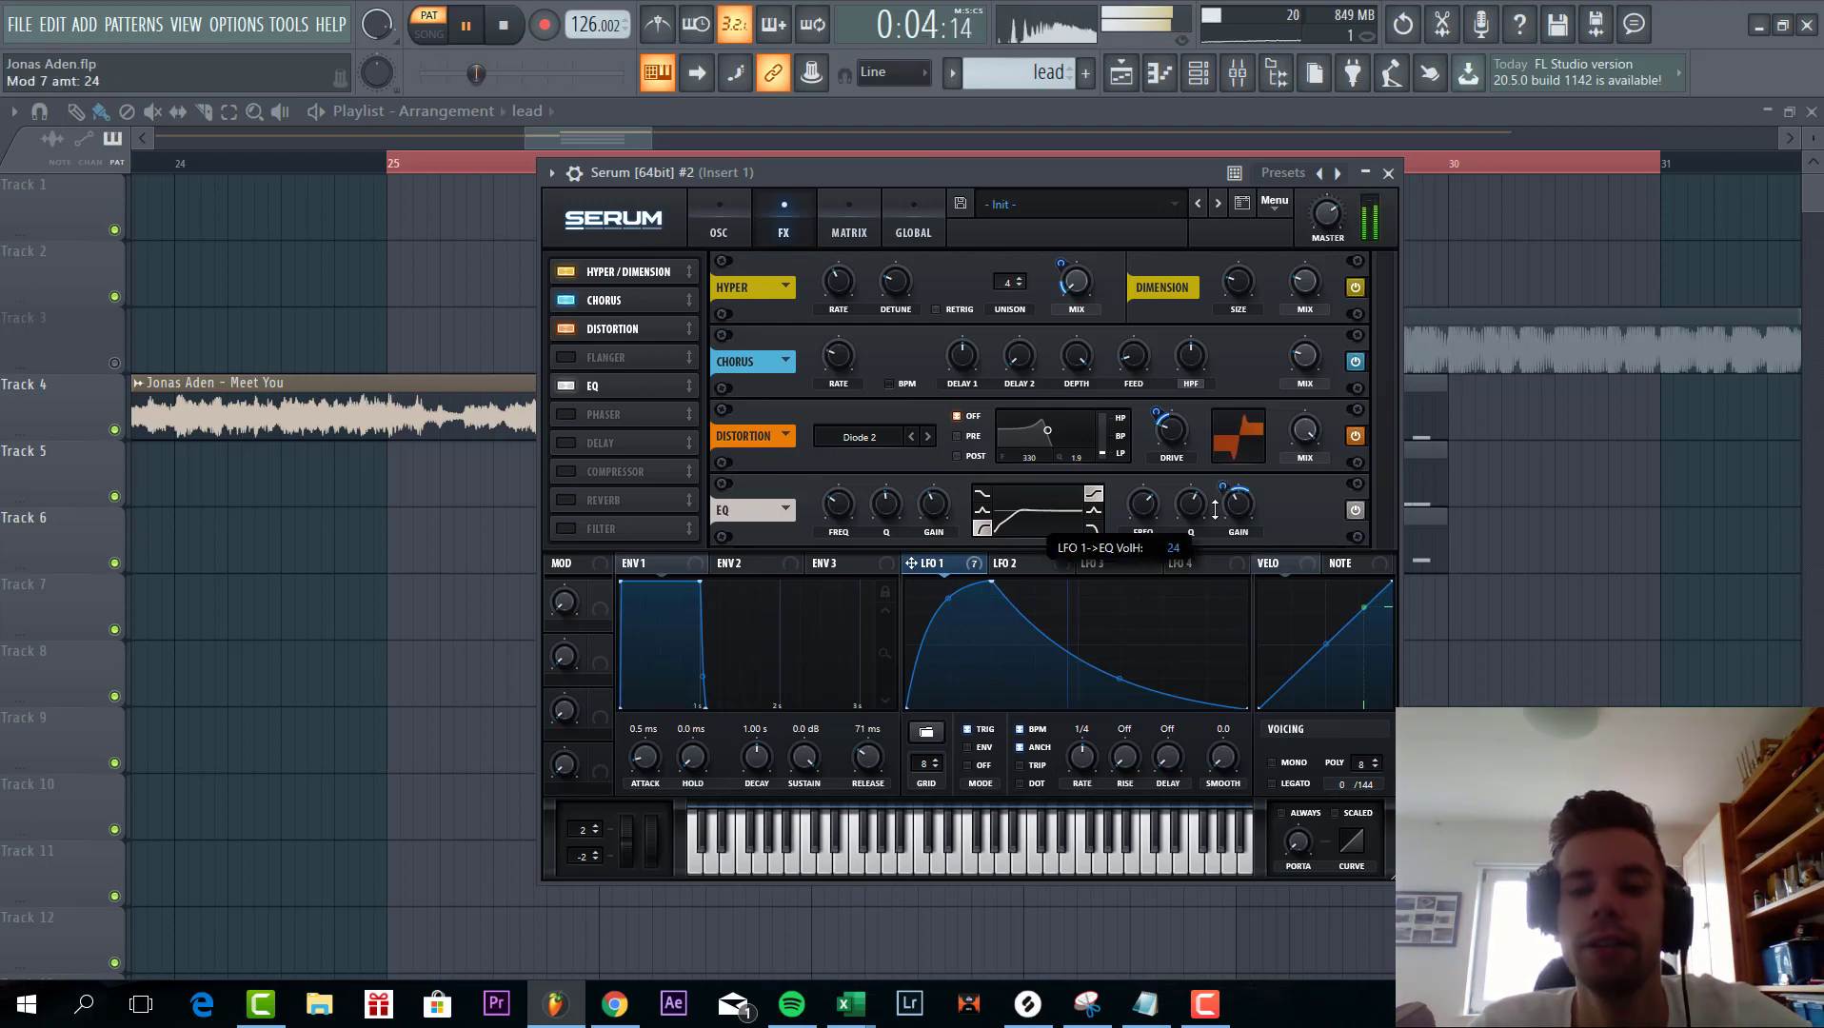
- Add a ping-pong Delay and a Reverb with 18% low cut, then bring up the bass channel's Serum
left_click(595, 443)
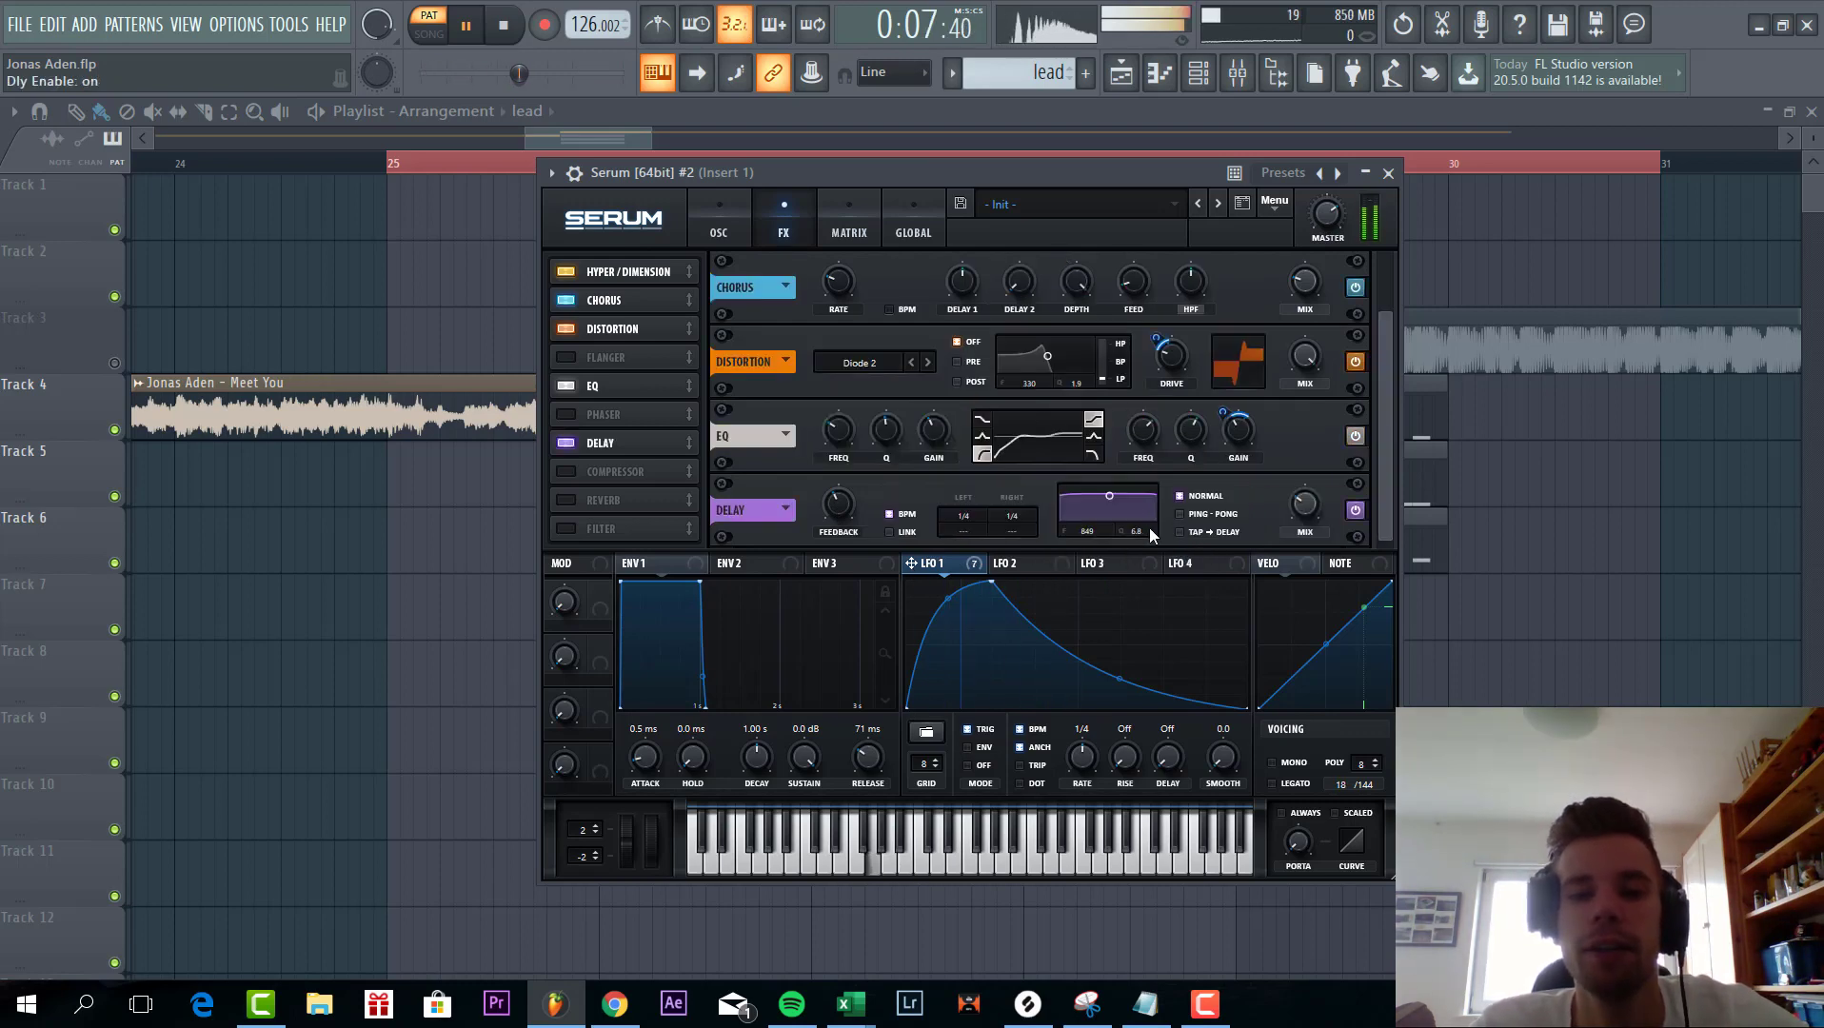
left_click(1206, 519)
left_click(604, 500)
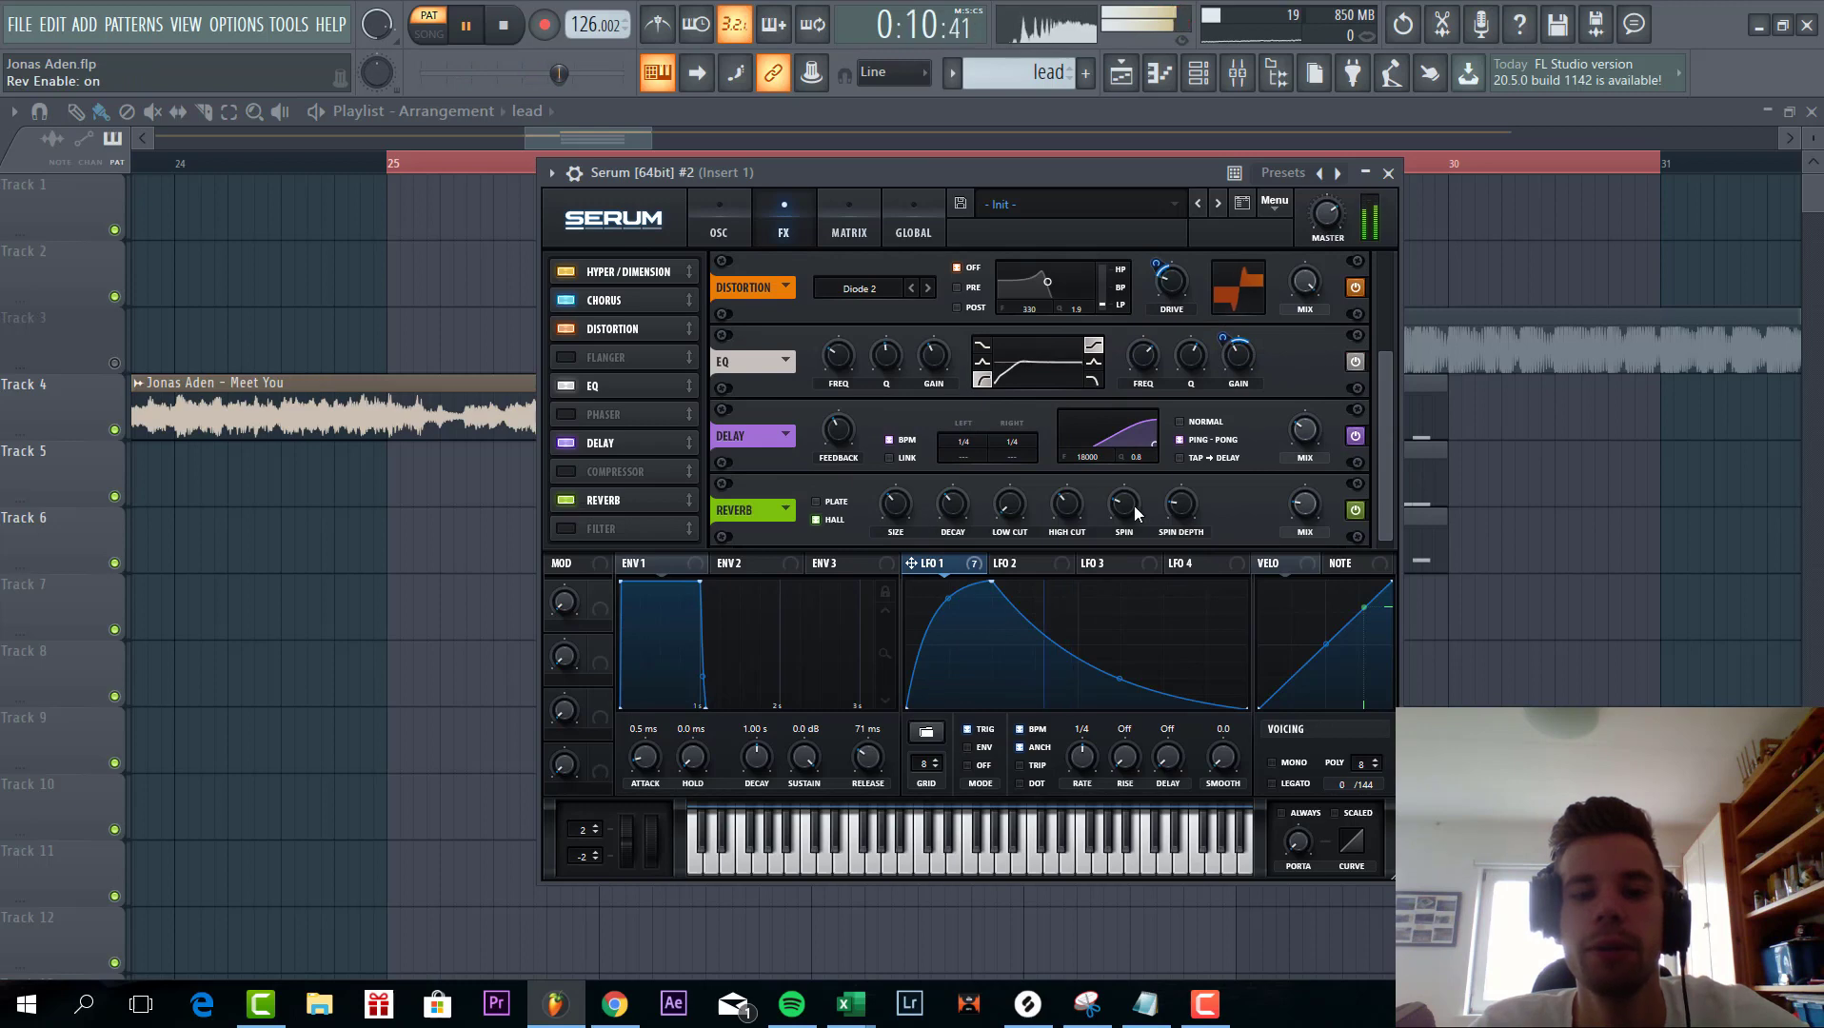
left_click_drag(1006, 524, 1004, 497)
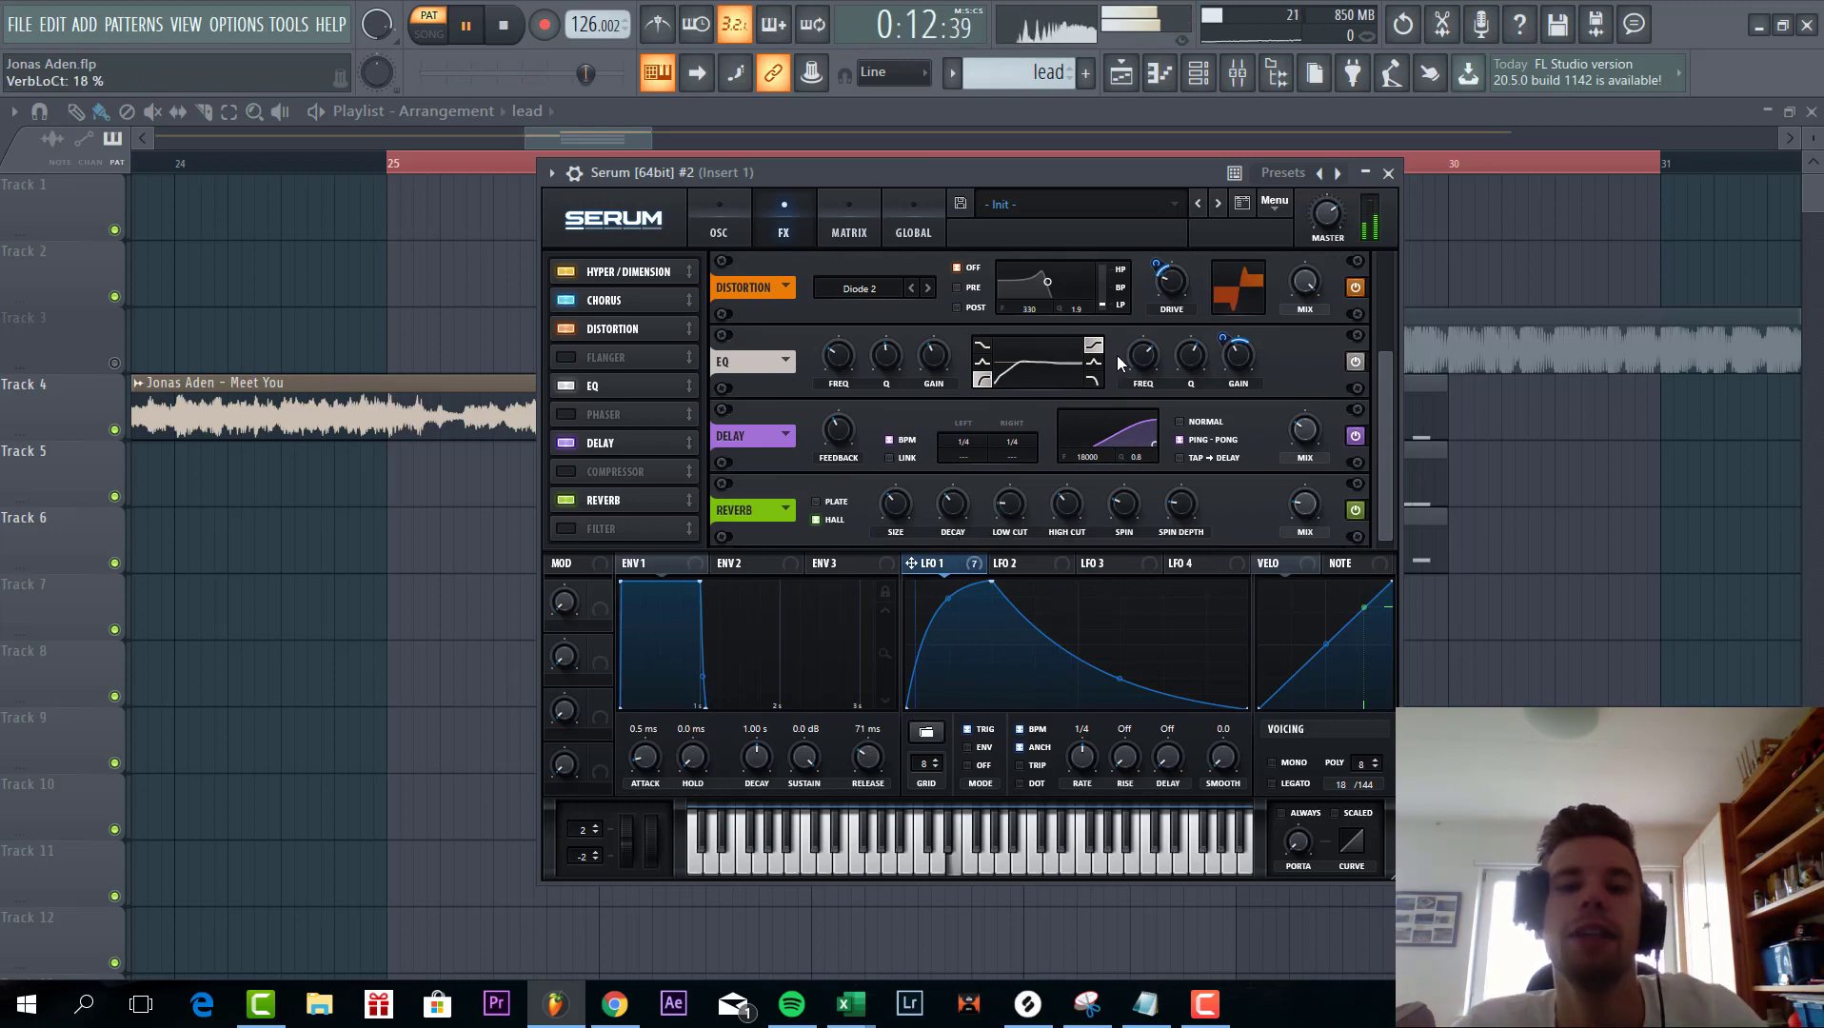
left_click_drag(964, 162, 967, 593)
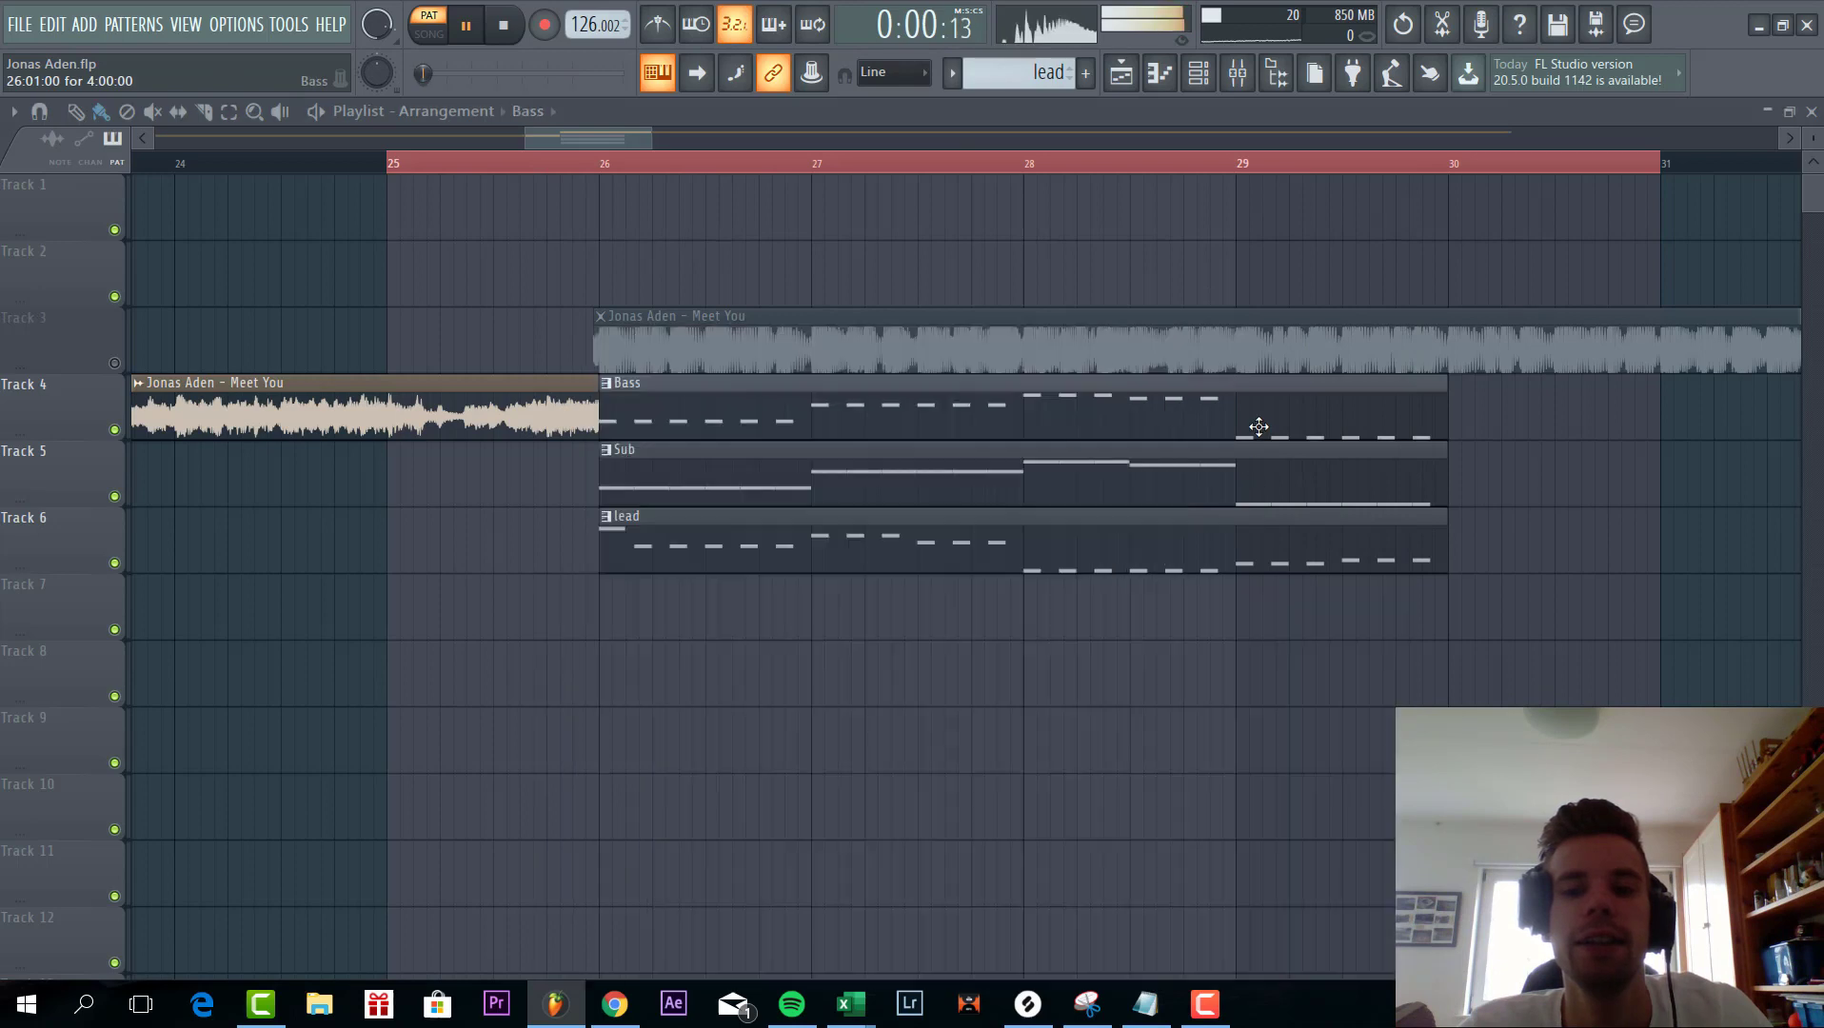
double_click(1254, 424)
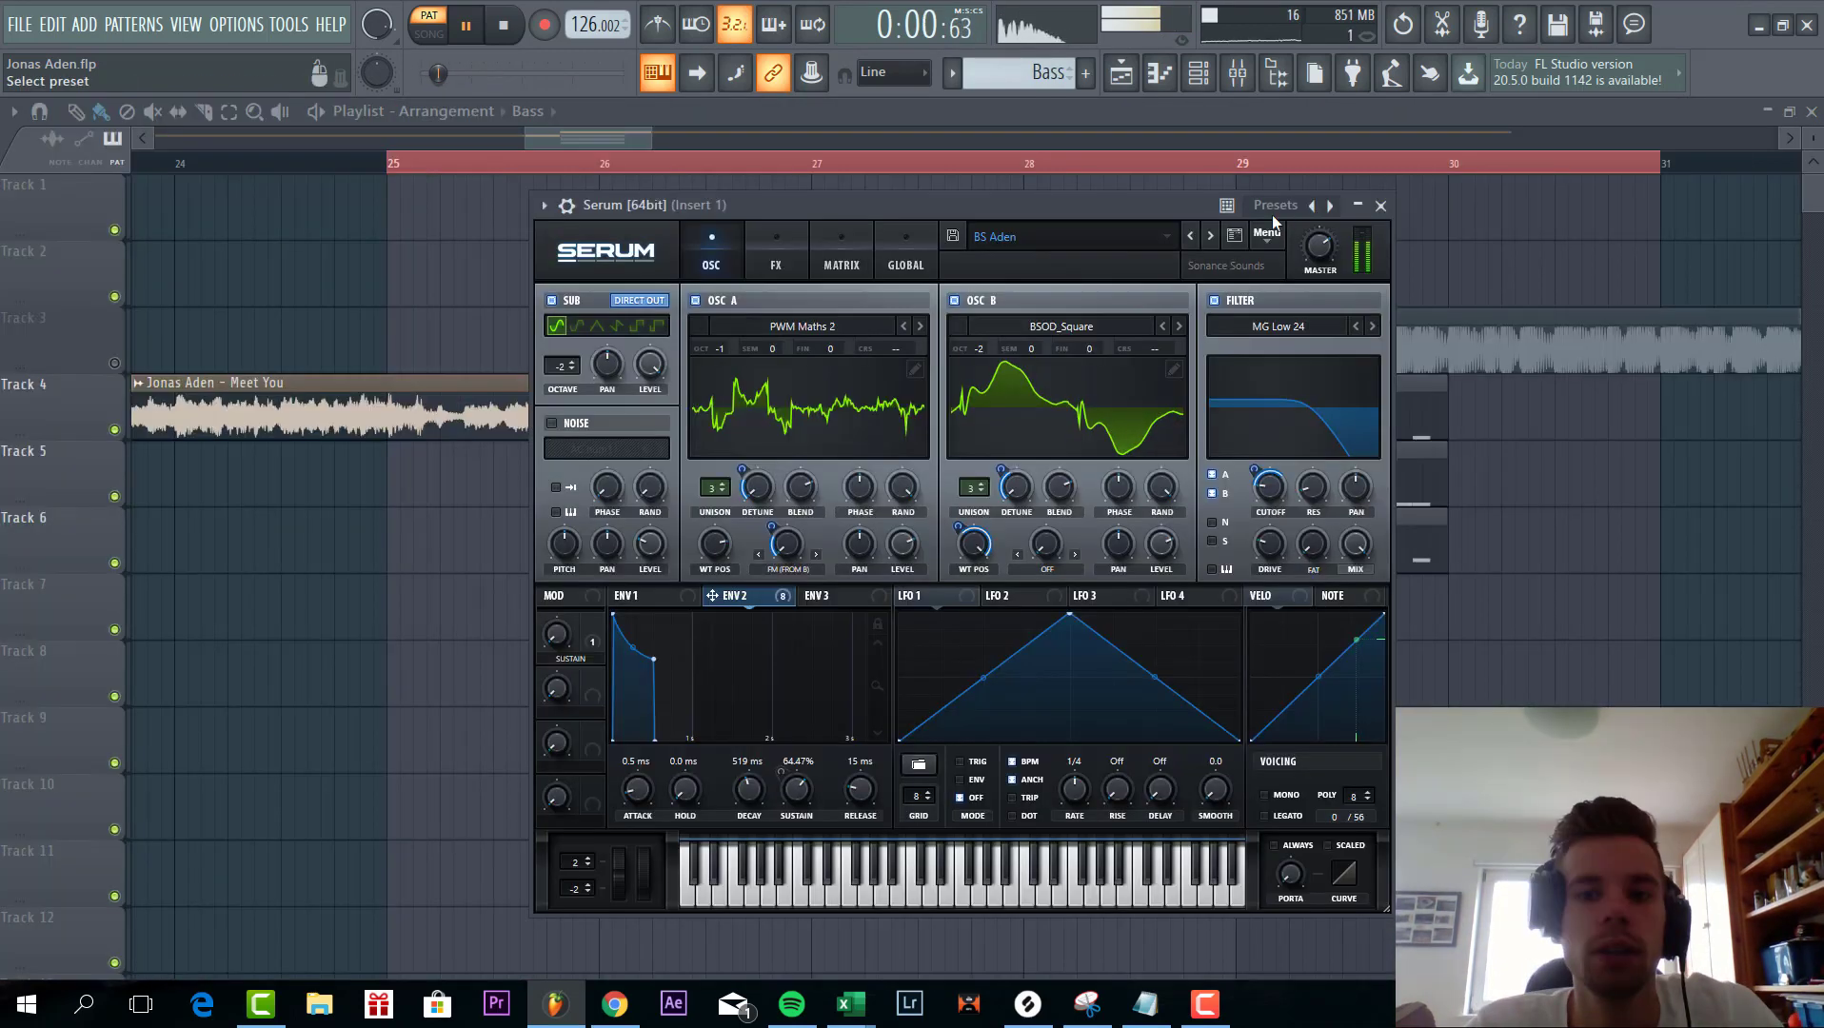
- Reset the bass Serum to Init and load PWM Maths 2 on oscillator A with a raised wavetable position
left_click(1271, 228)
left_click(1319, 337)
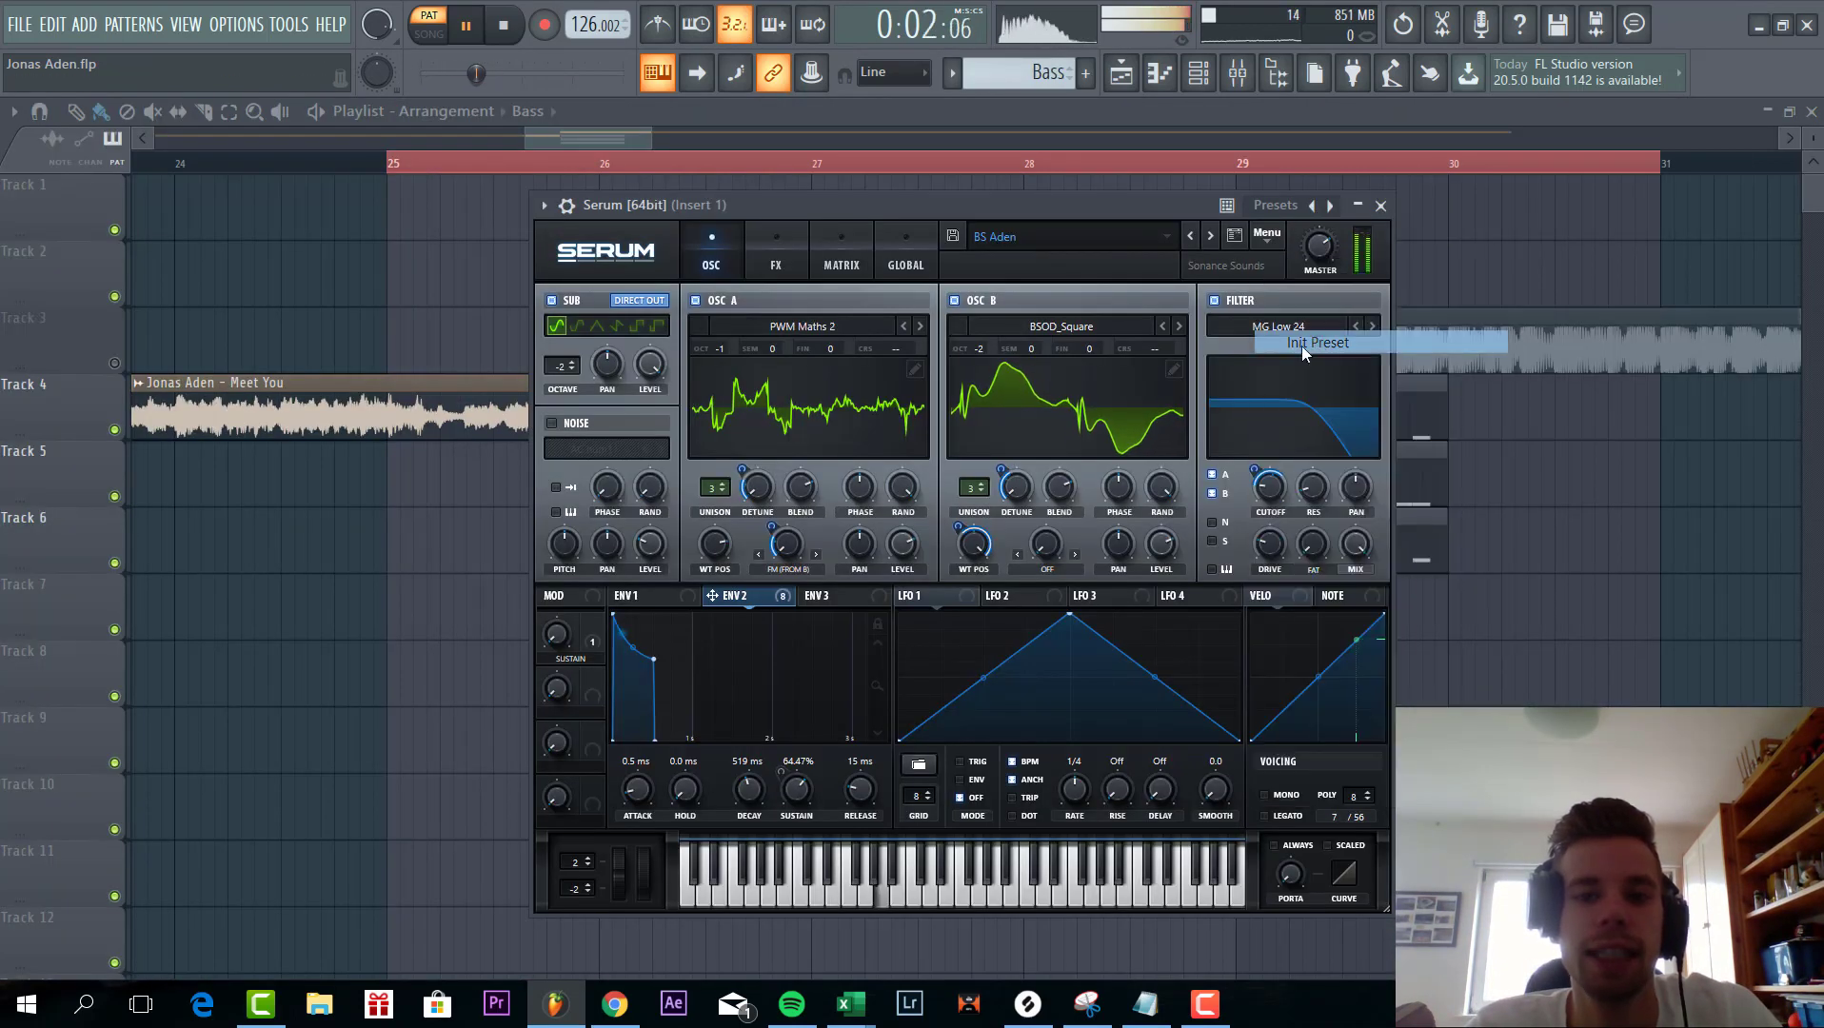
left_click(761, 329)
mouse_move(886, 344)
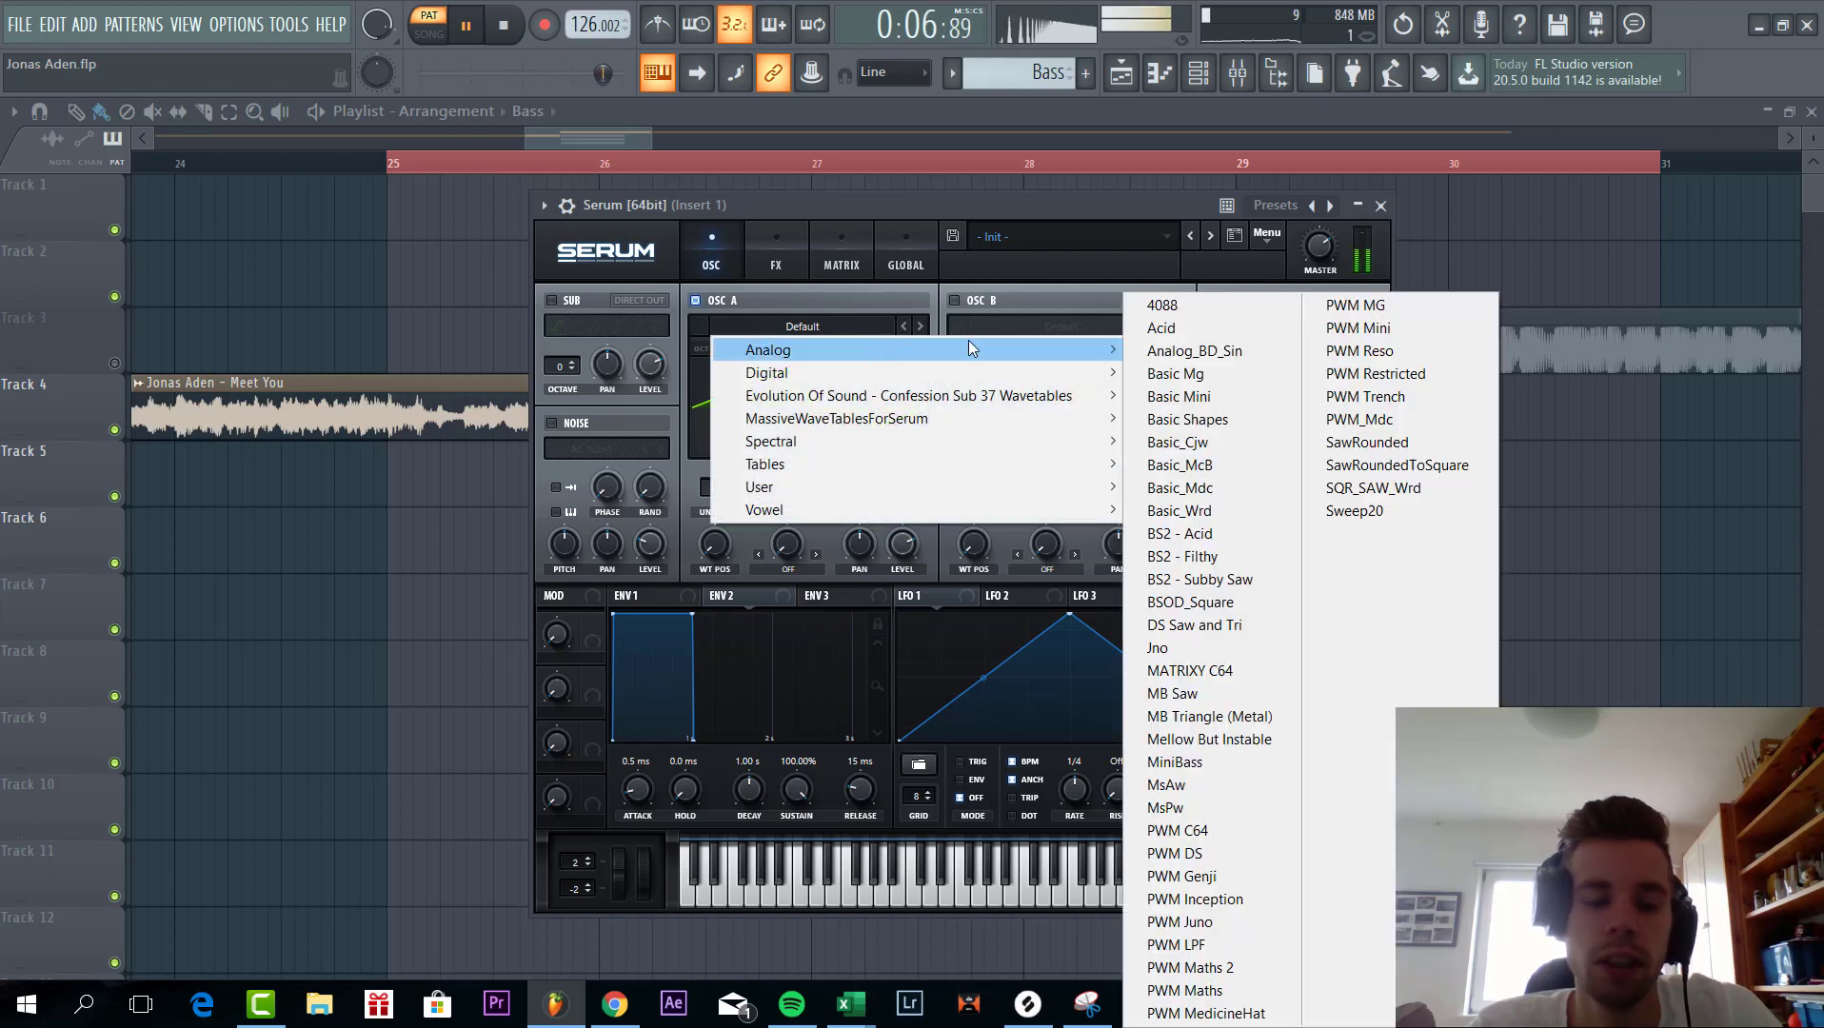
left_click(1184, 967)
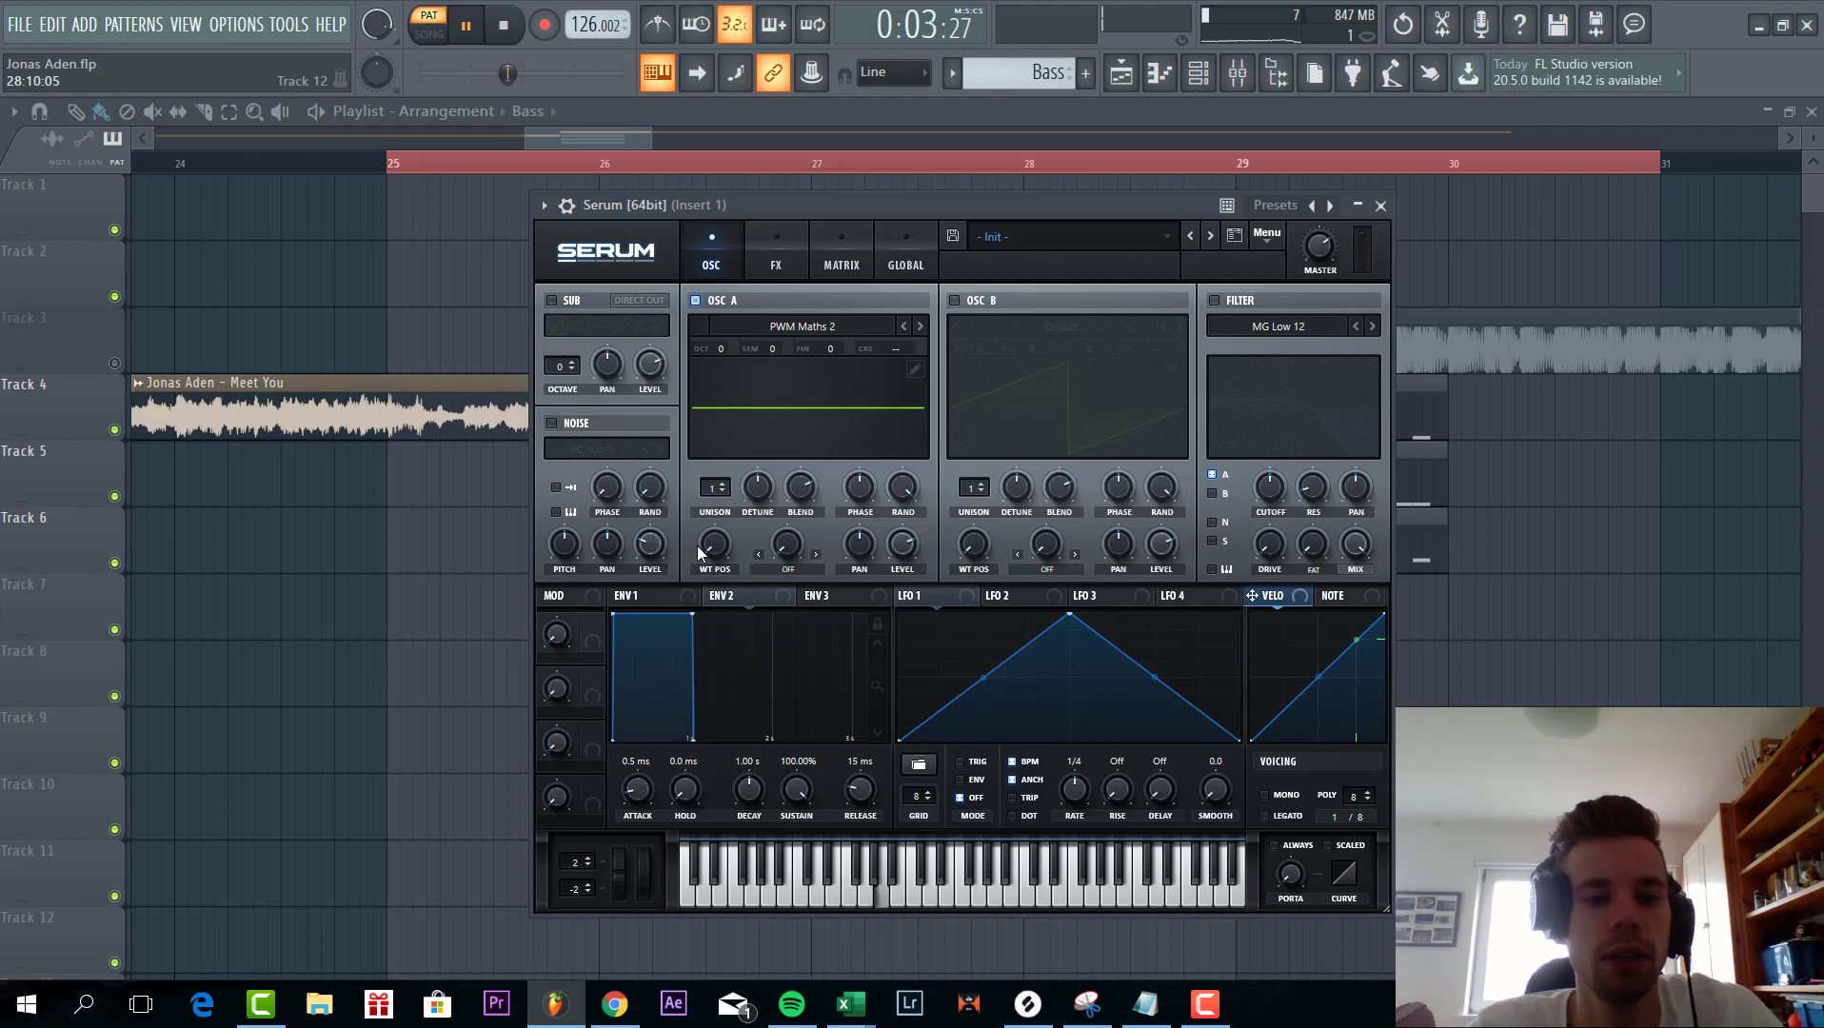
left_click_drag(715, 545, 689, 602)
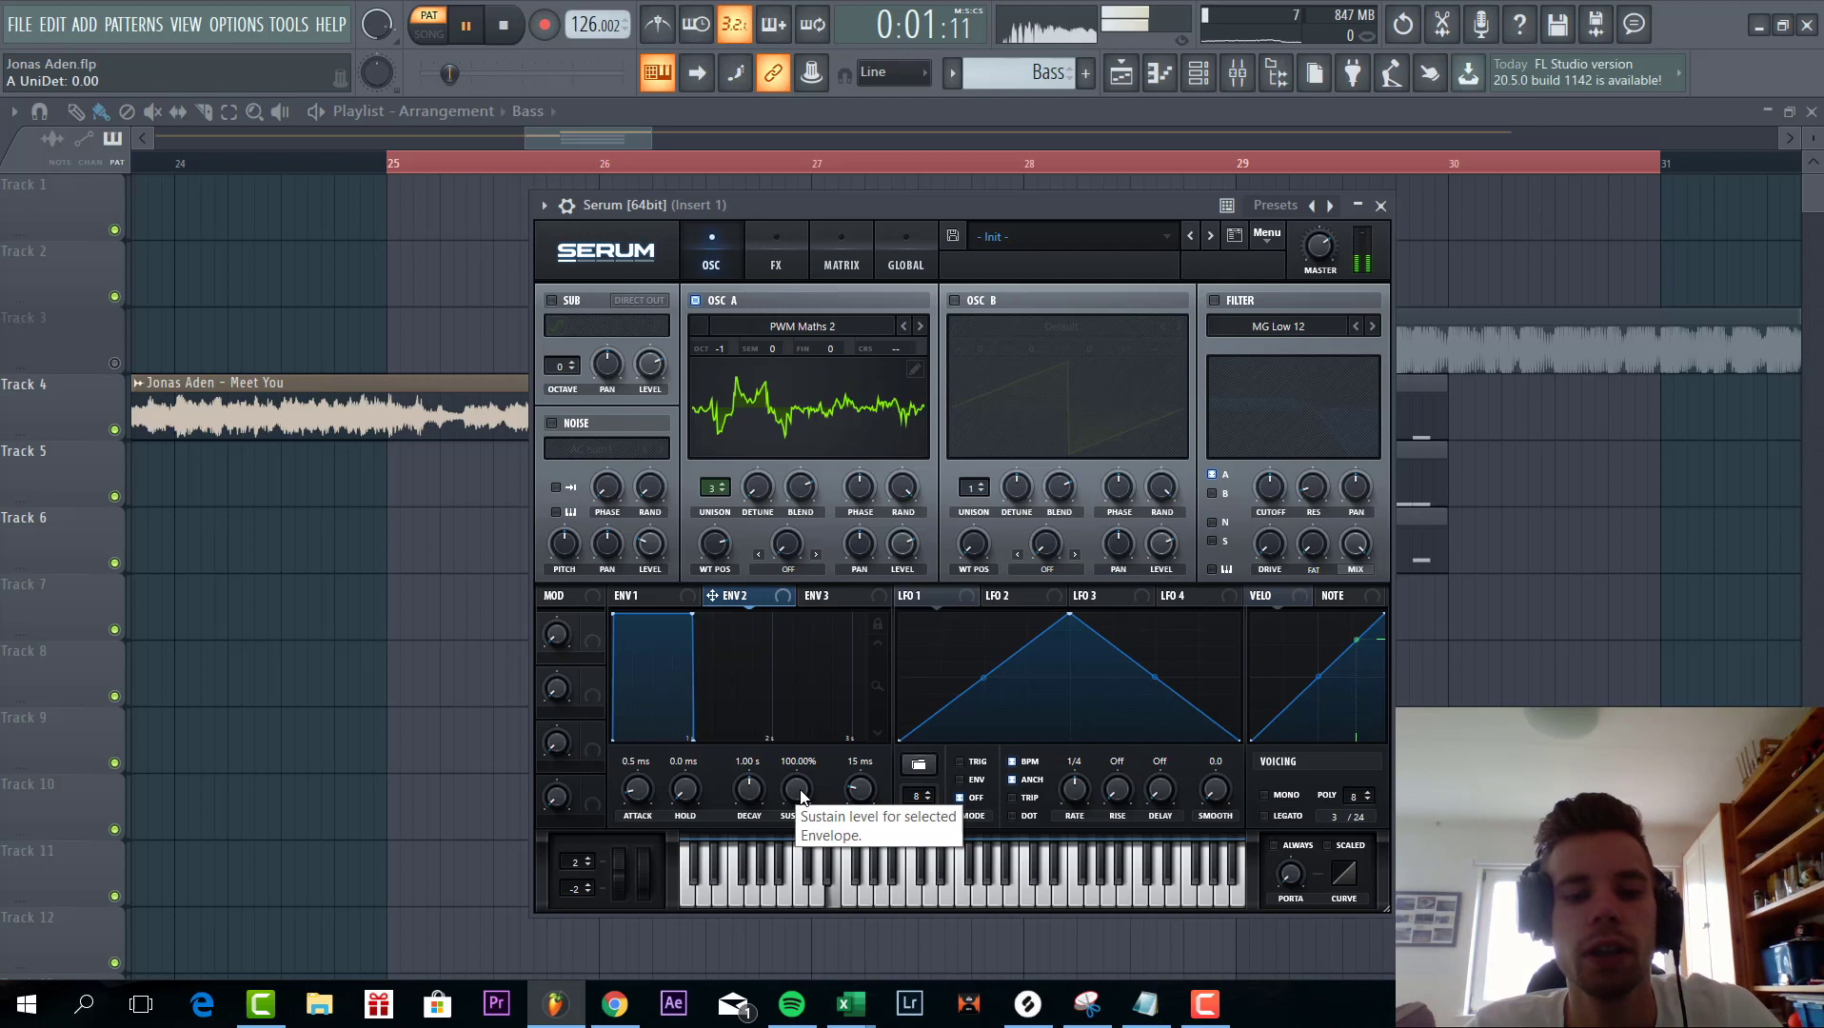
- Lower envelope 2's sustain and route it to oscillator A's wavetable position and detune
left_click_drag(797, 790, 856, 798)
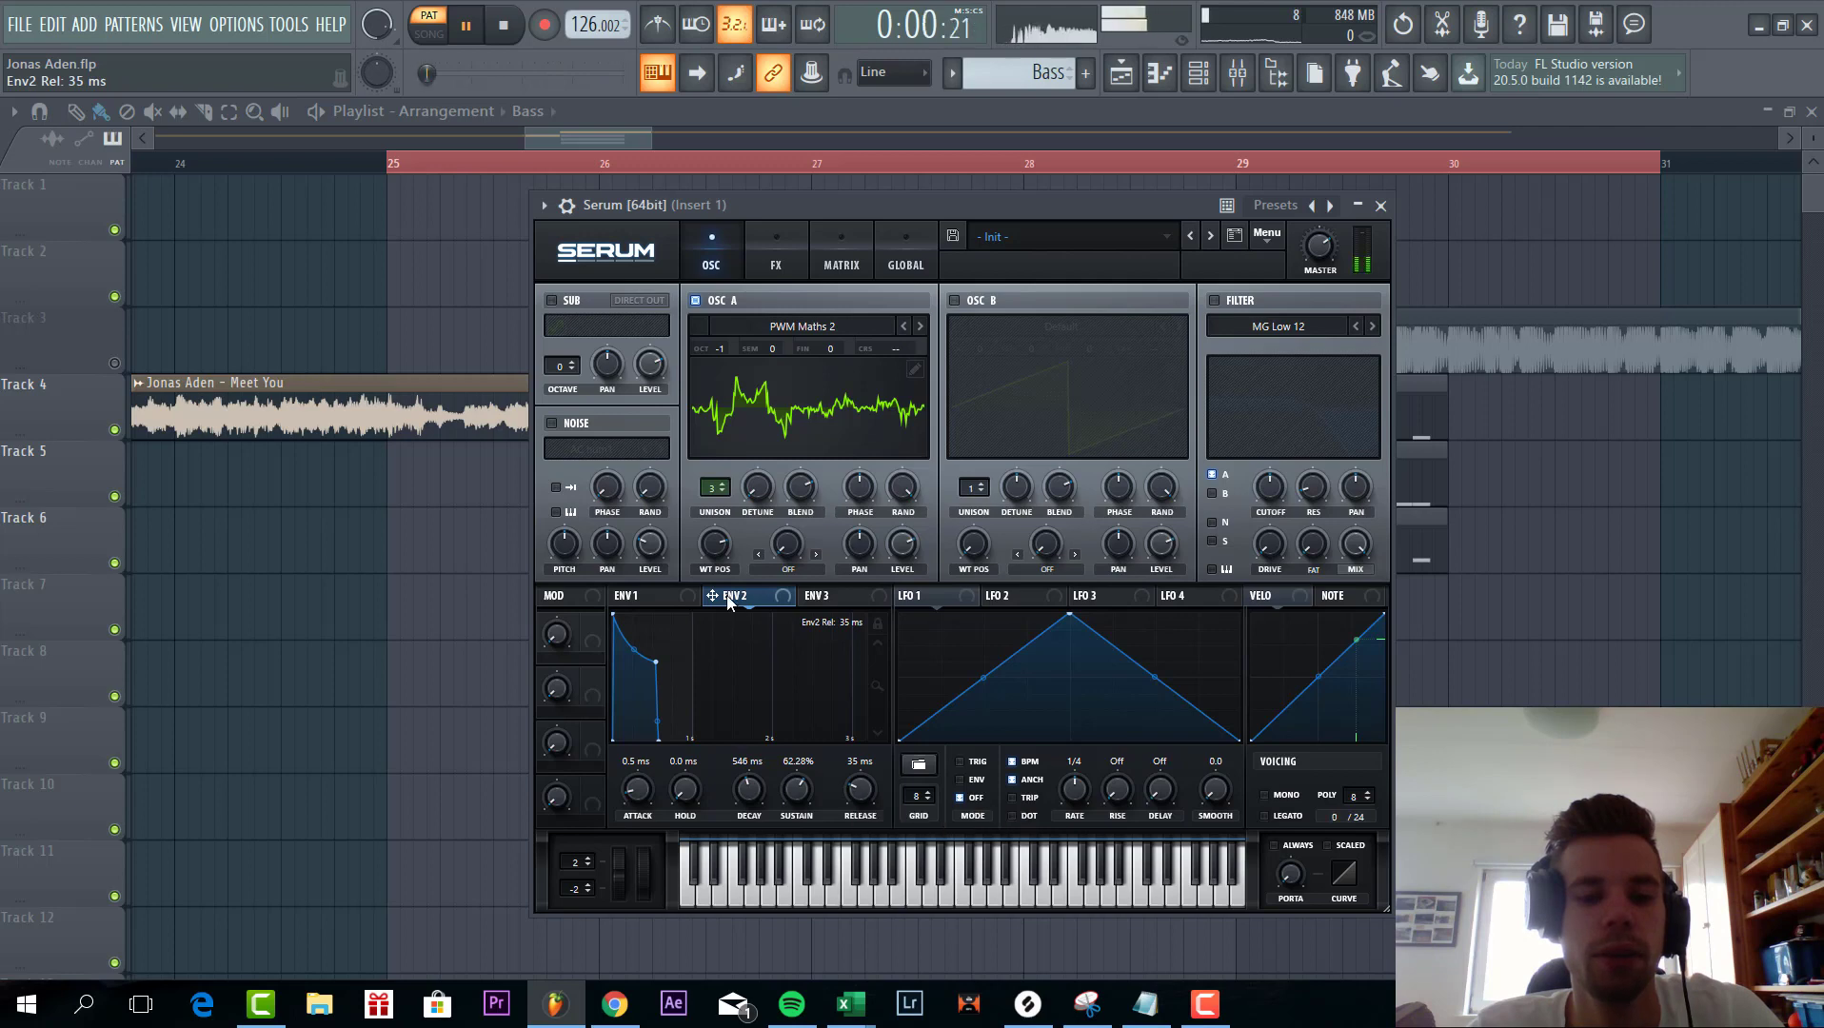
left_click_drag(726, 595, 727, 570)
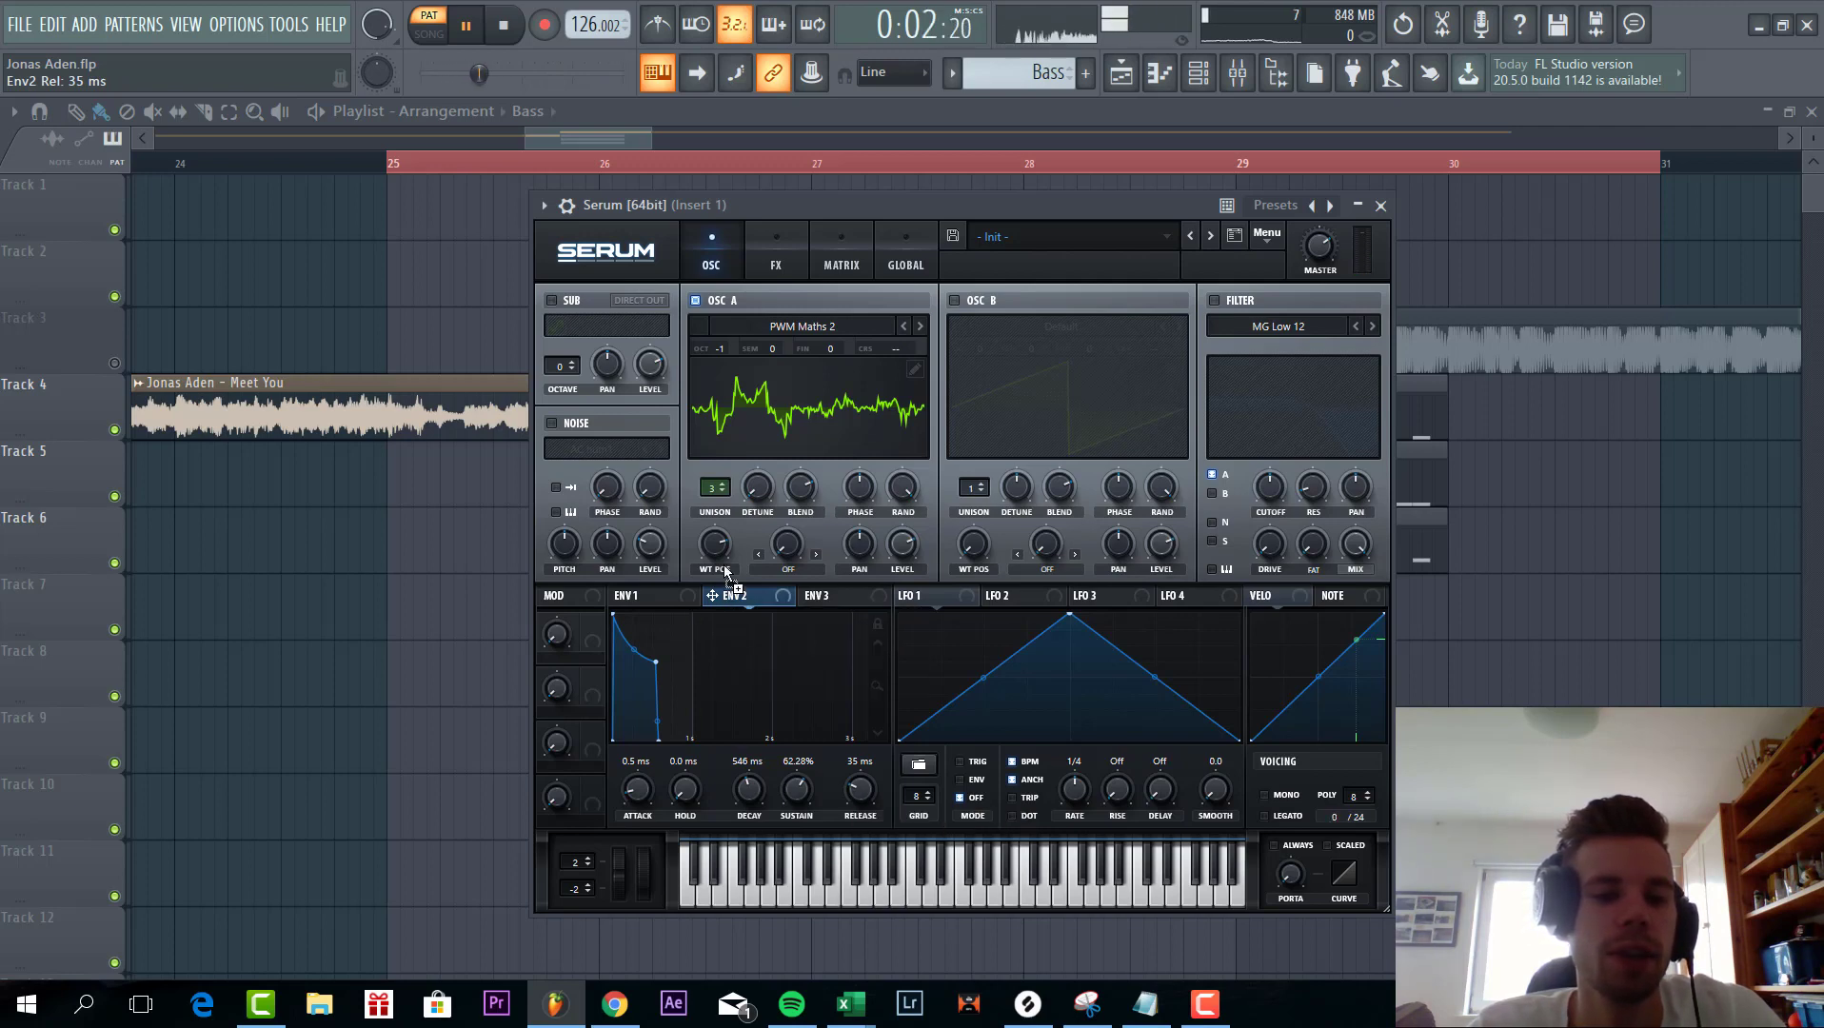
left_click_drag(745, 472, 718, 529)
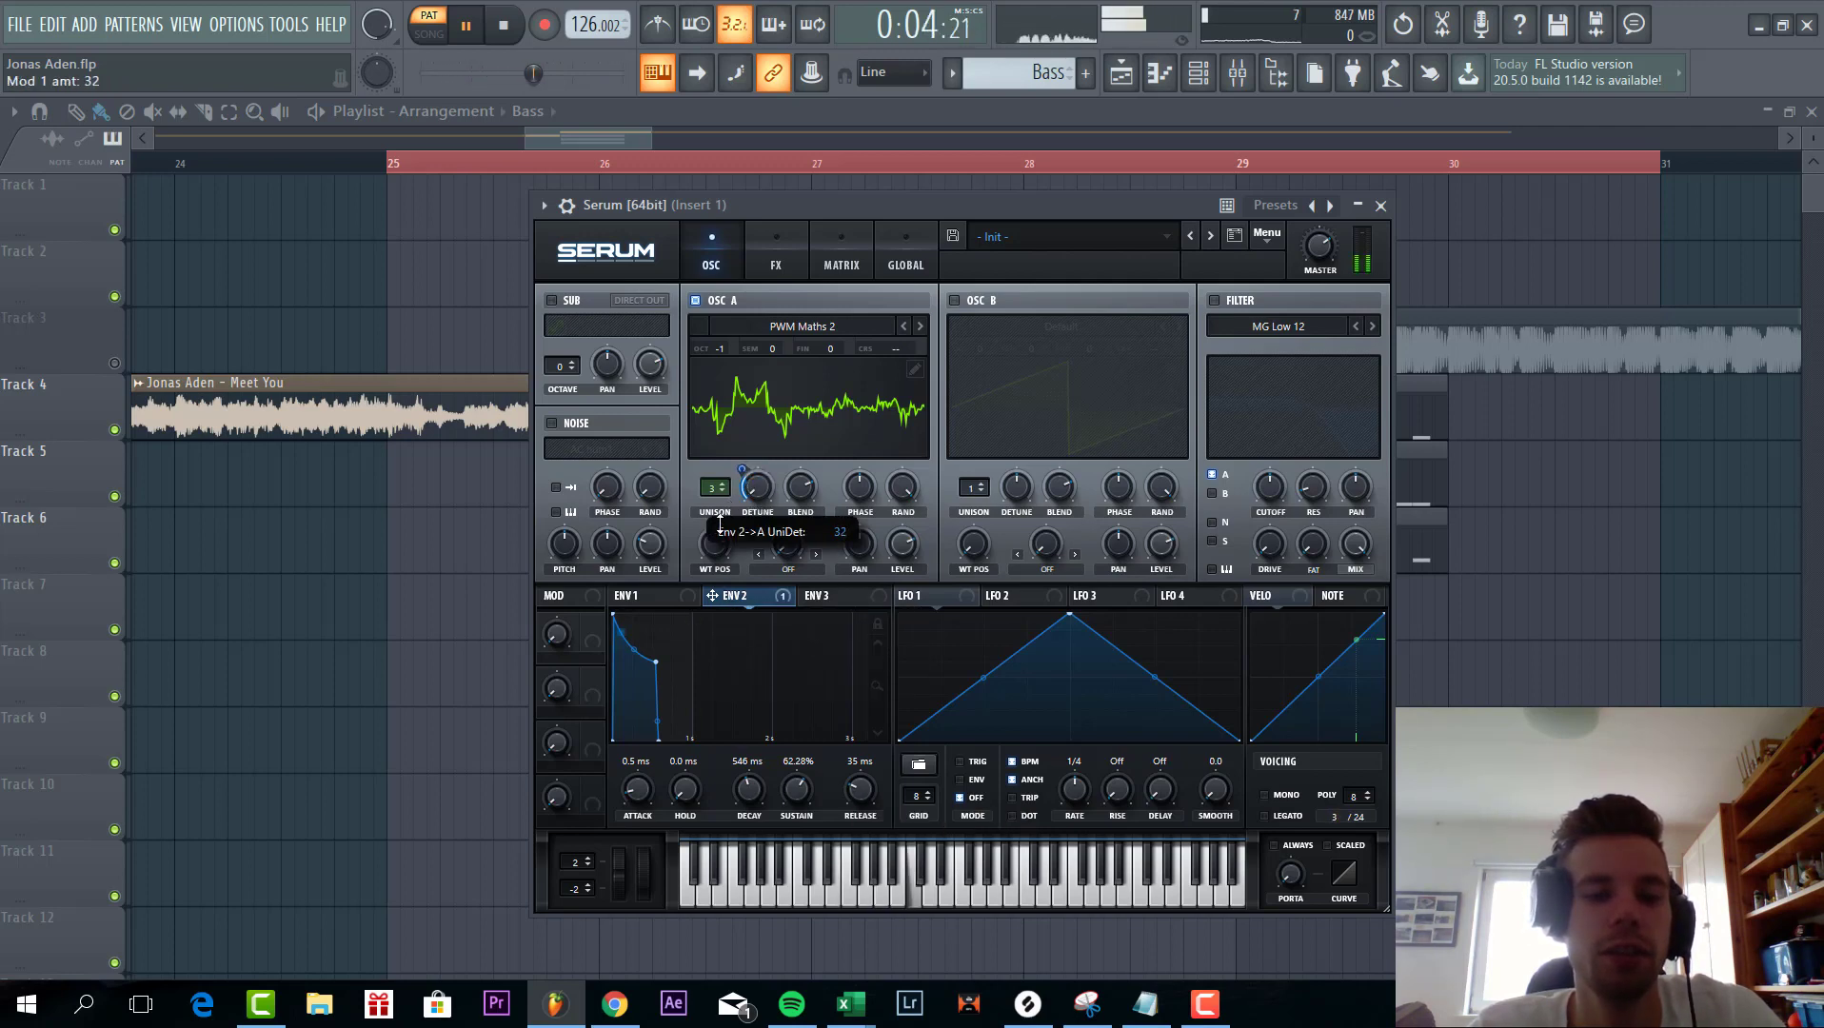
- Enable oscillator B with BSOD_Square, 3 unison voices, -2 octaves, envelope 2 on position and detune
left_click(954, 300)
left_click(1019, 324)
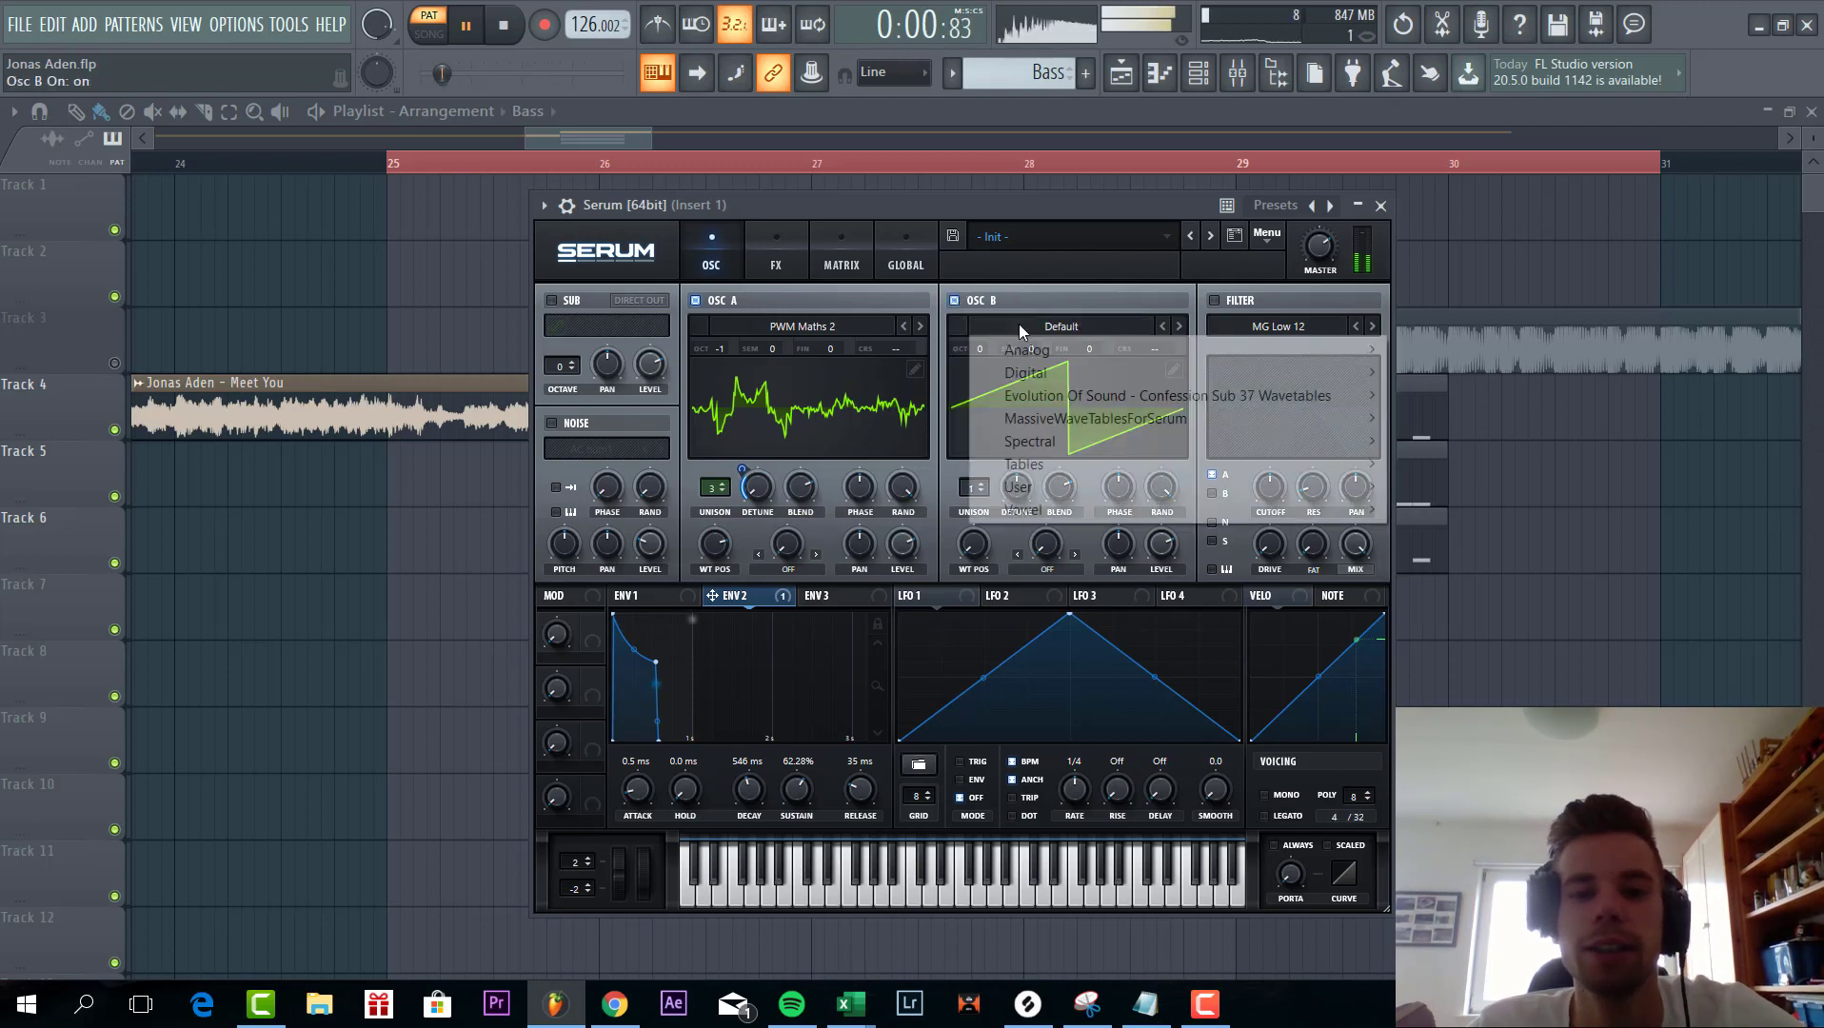
mouse_move(1193, 350)
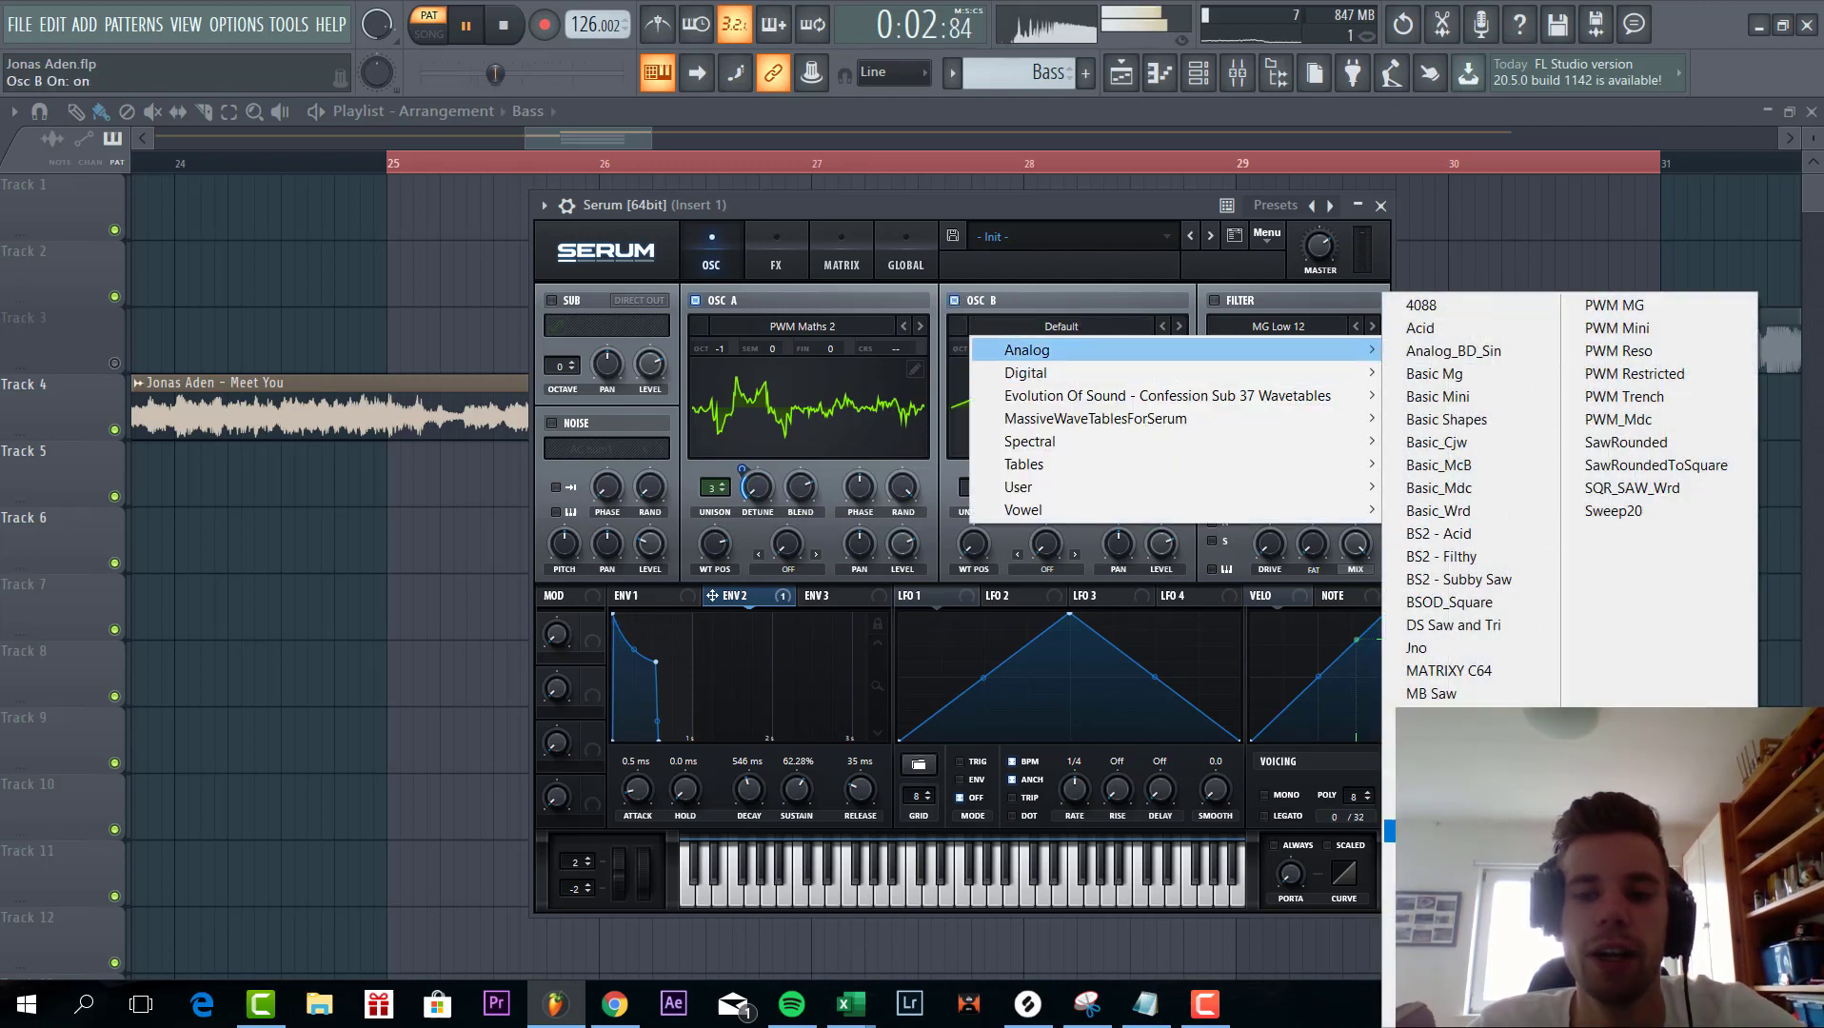
left_click(1467, 611)
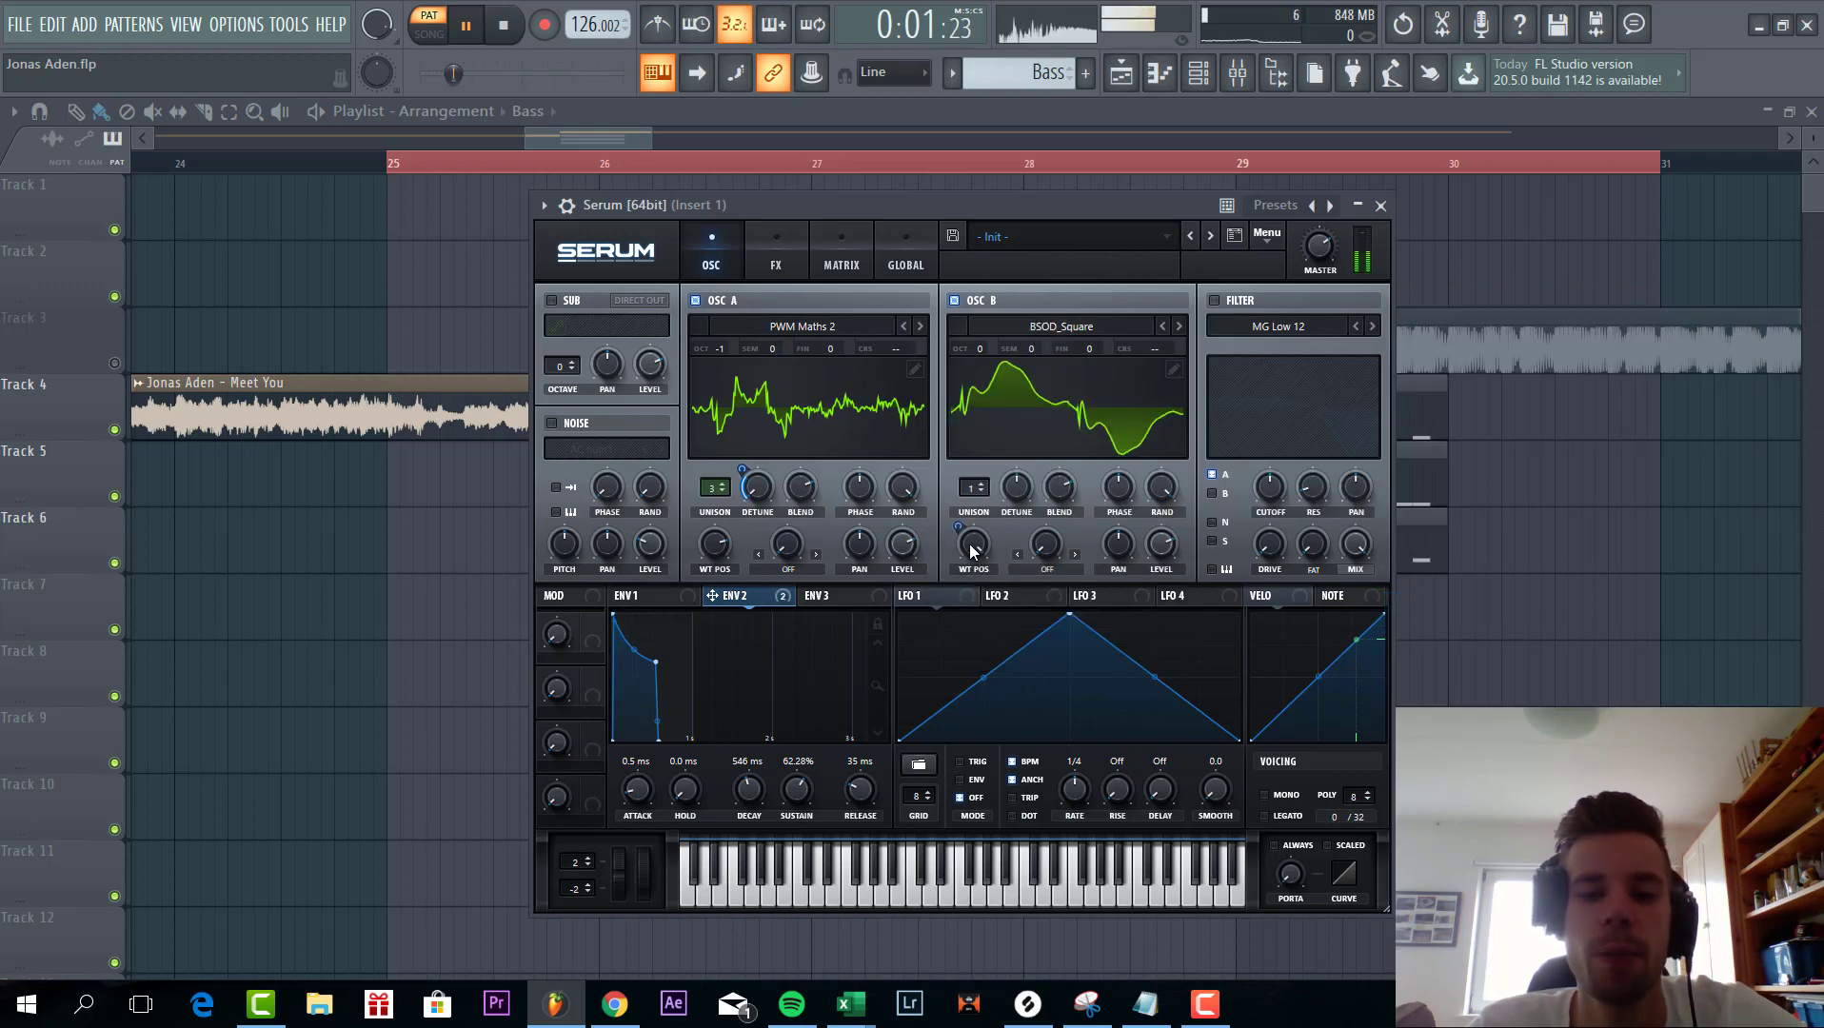
left_click_drag(973, 550, 955, 517)
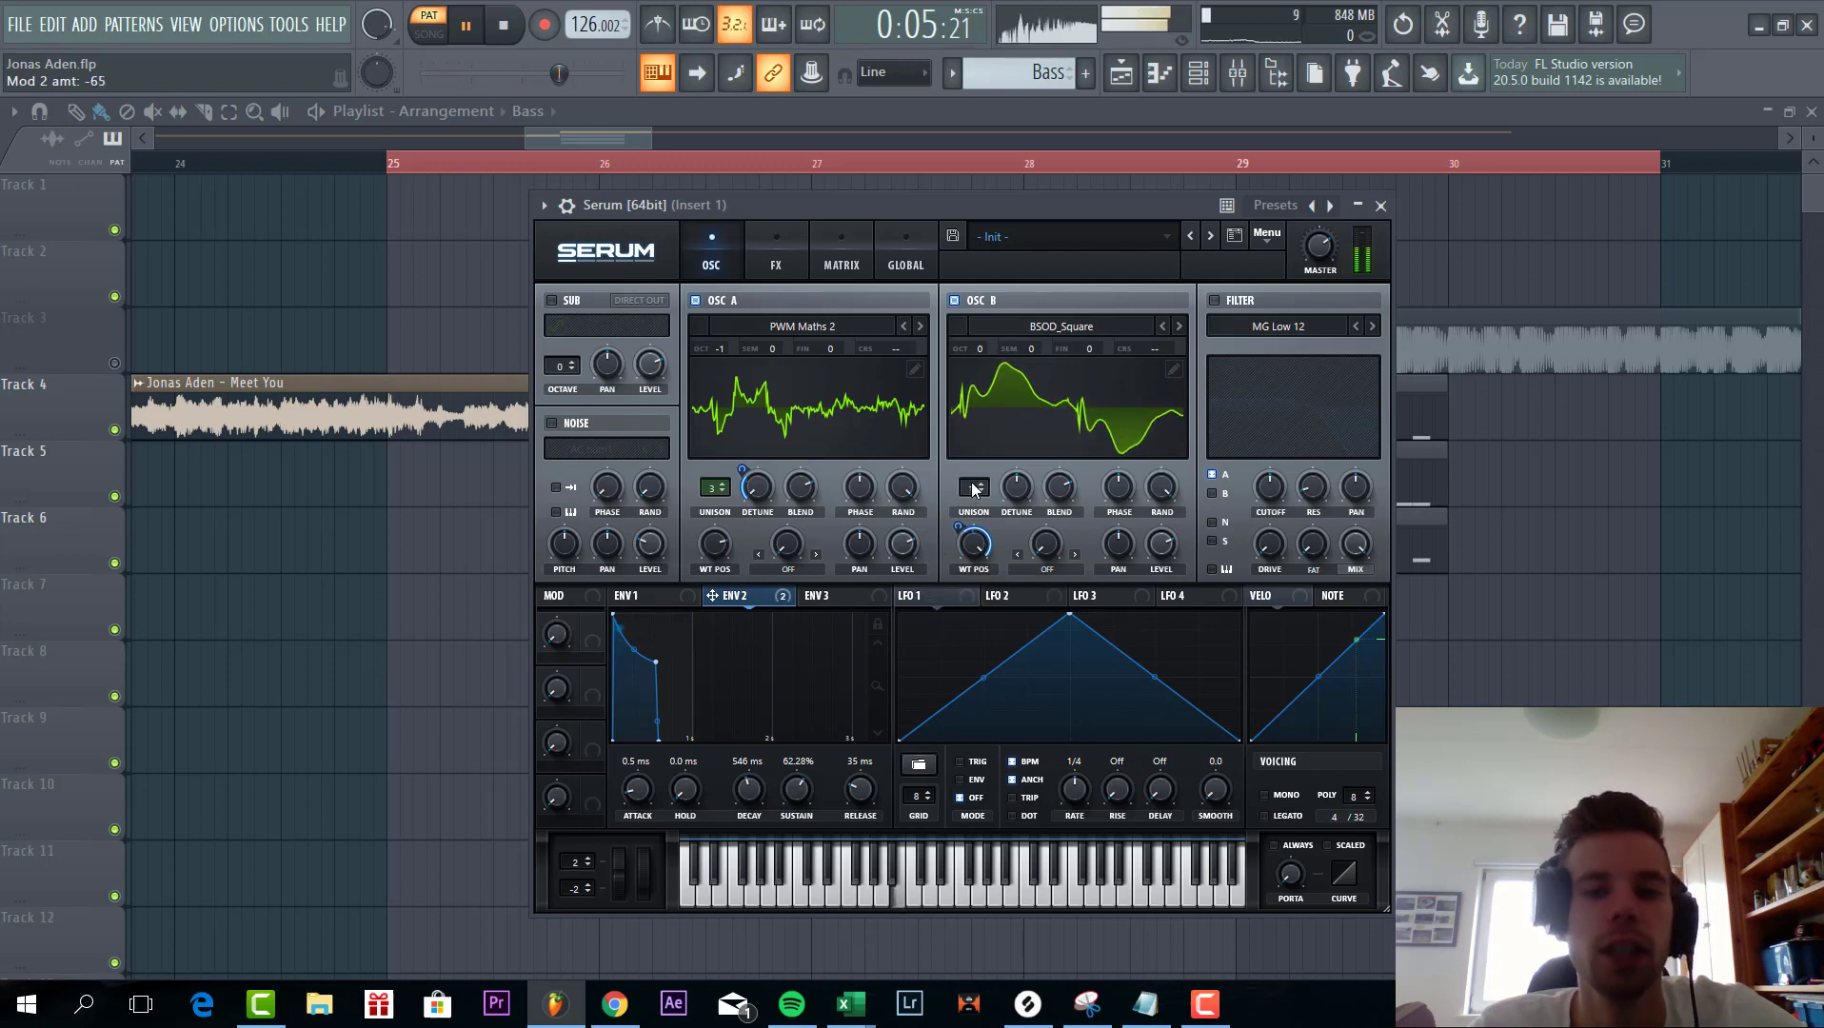
left_click_drag(975, 490, 974, 471)
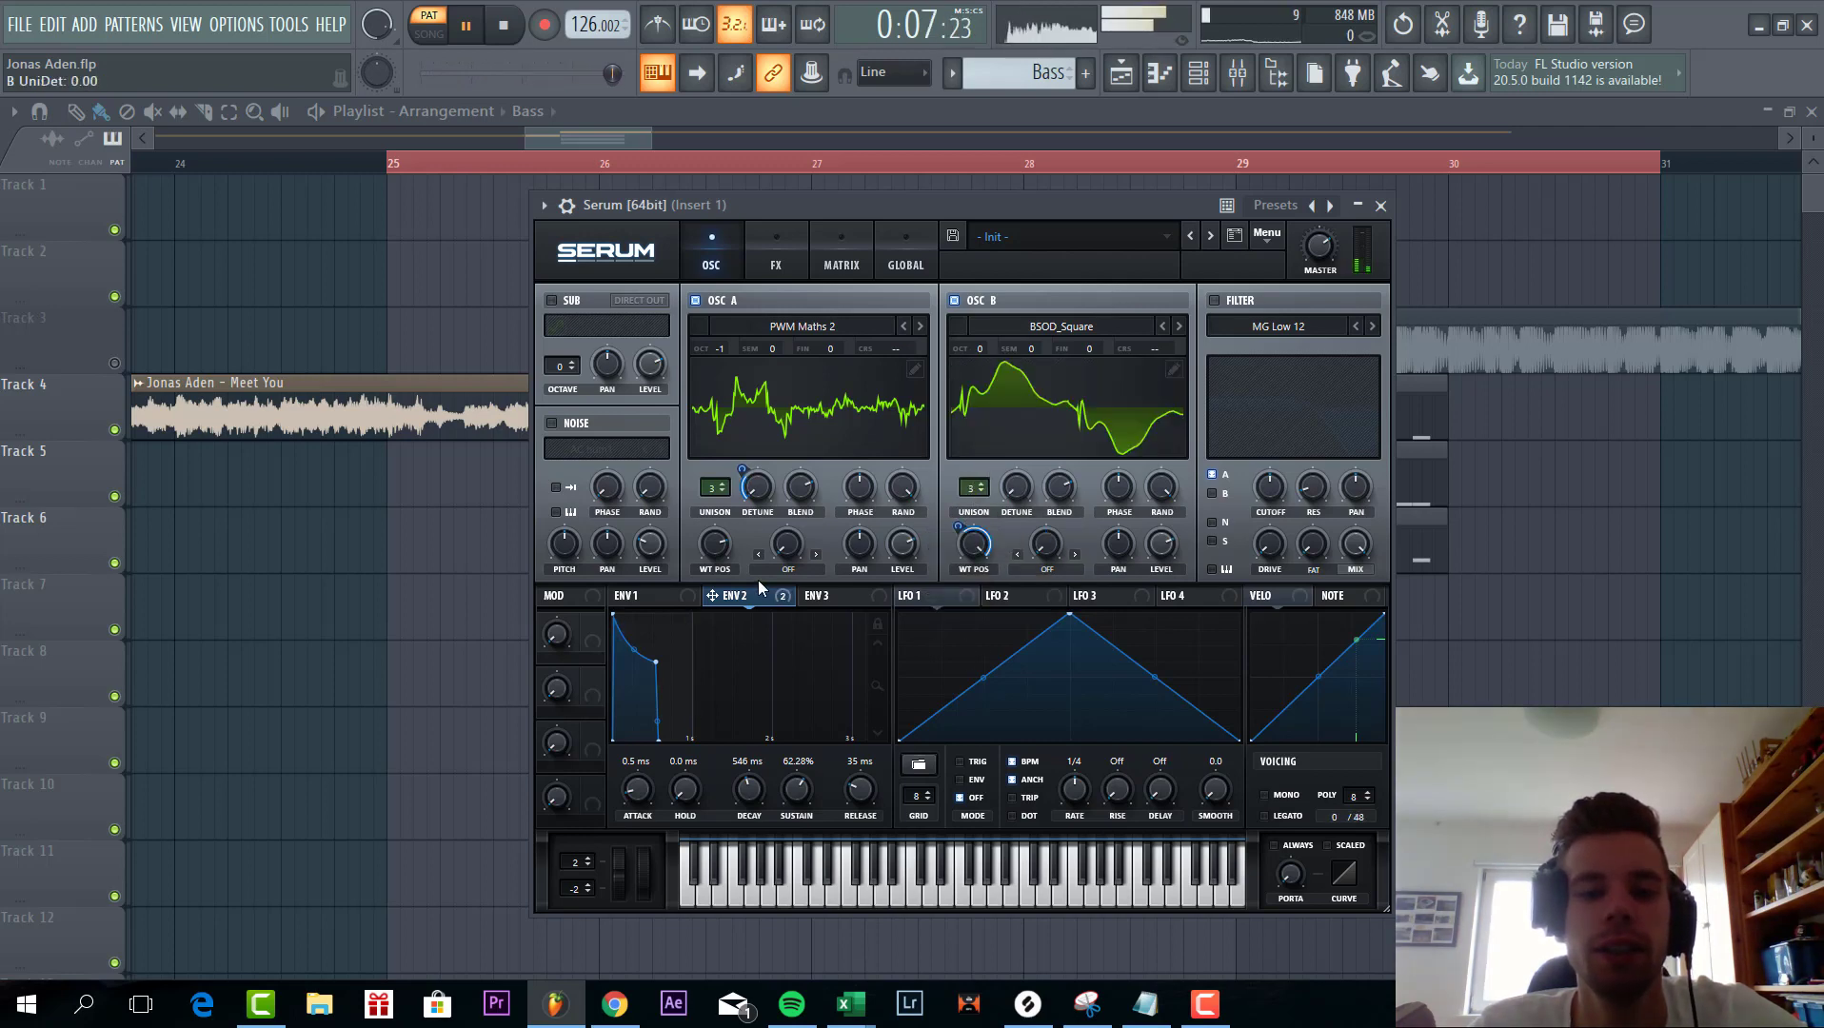
left_click_drag(758, 583, 975, 523)
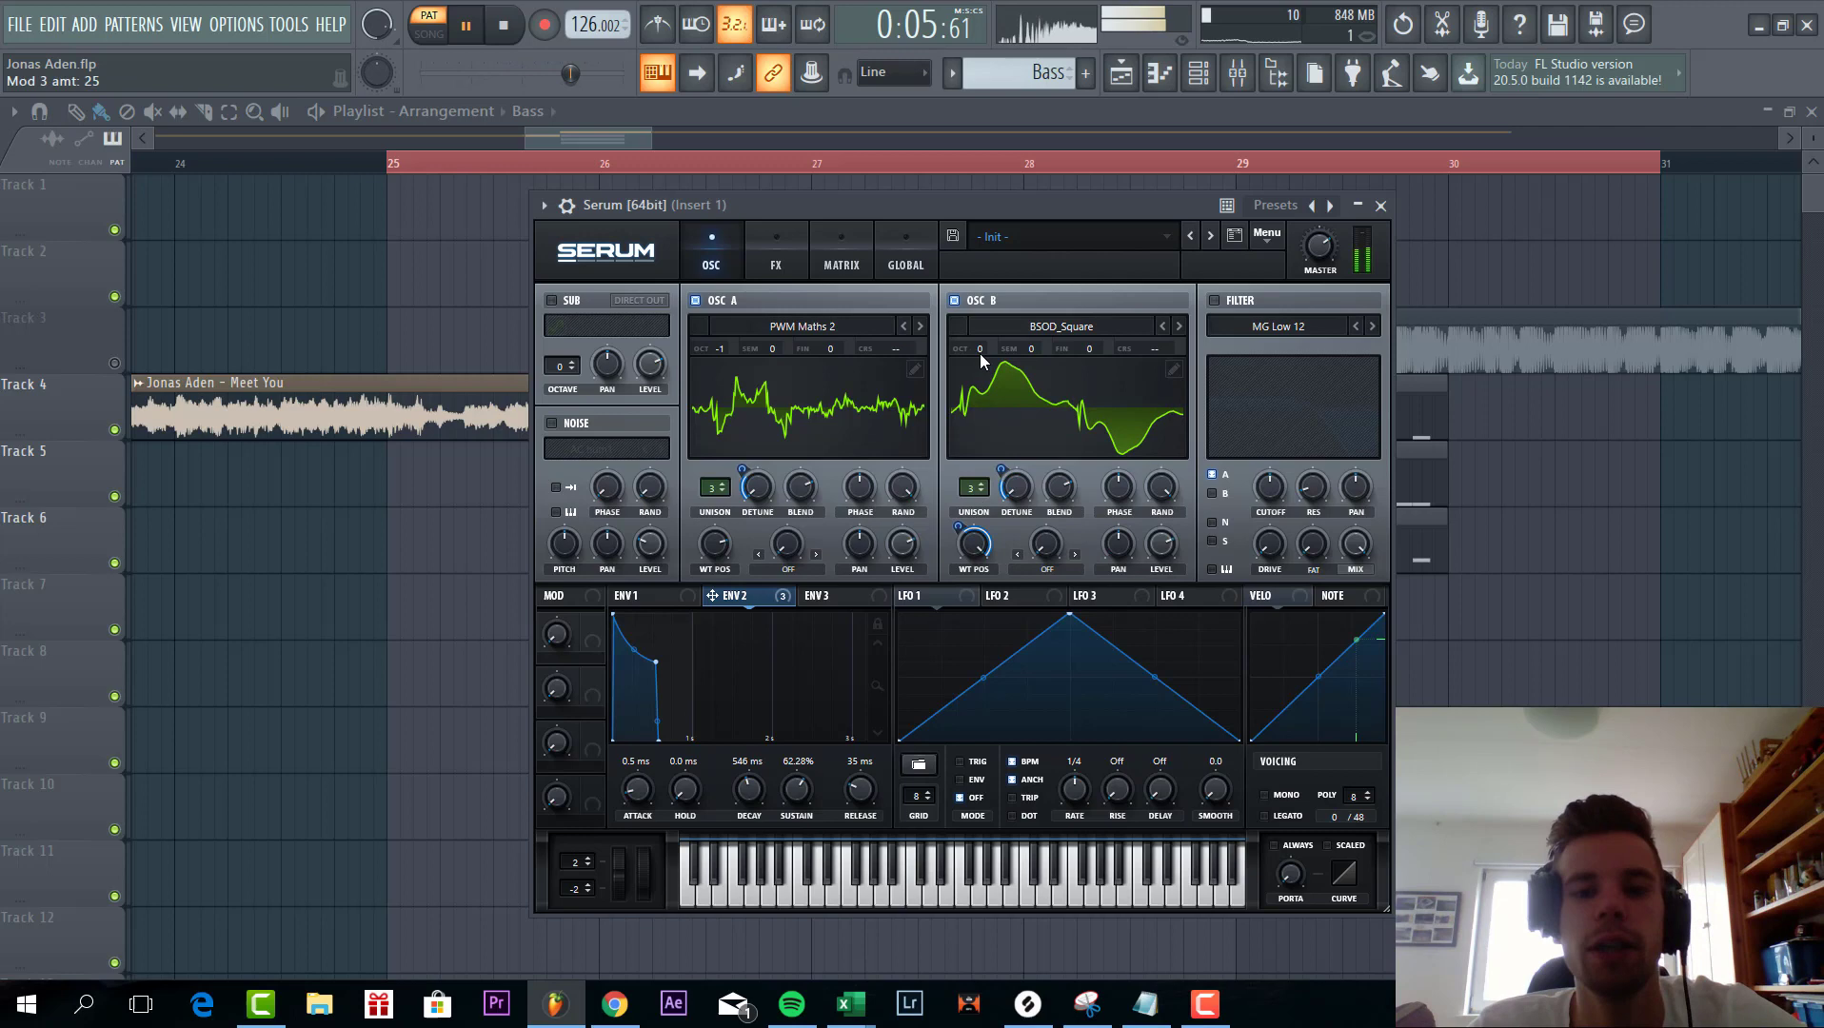
left_click_drag(970, 346, 978, 390)
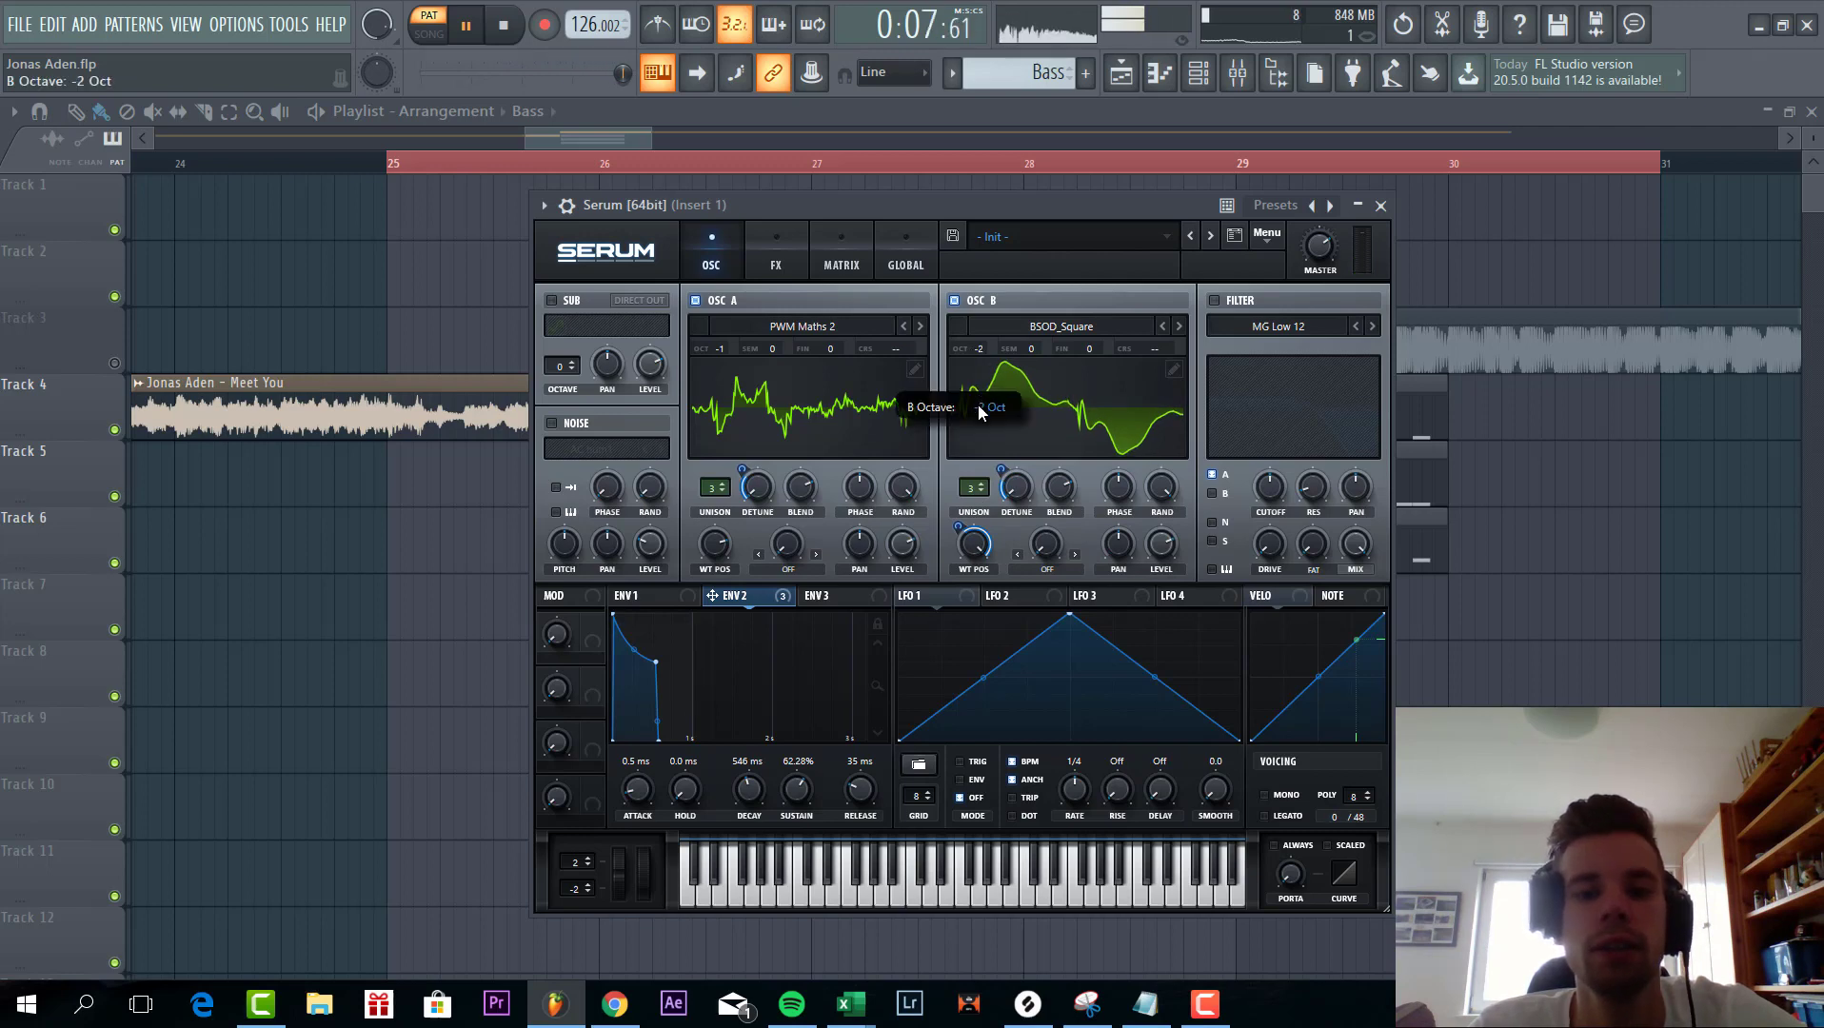
- Set oscillator A's warp to FM (from B) with envelope 2 modulating the amount
left_click(795, 566)
left_click(798, 473)
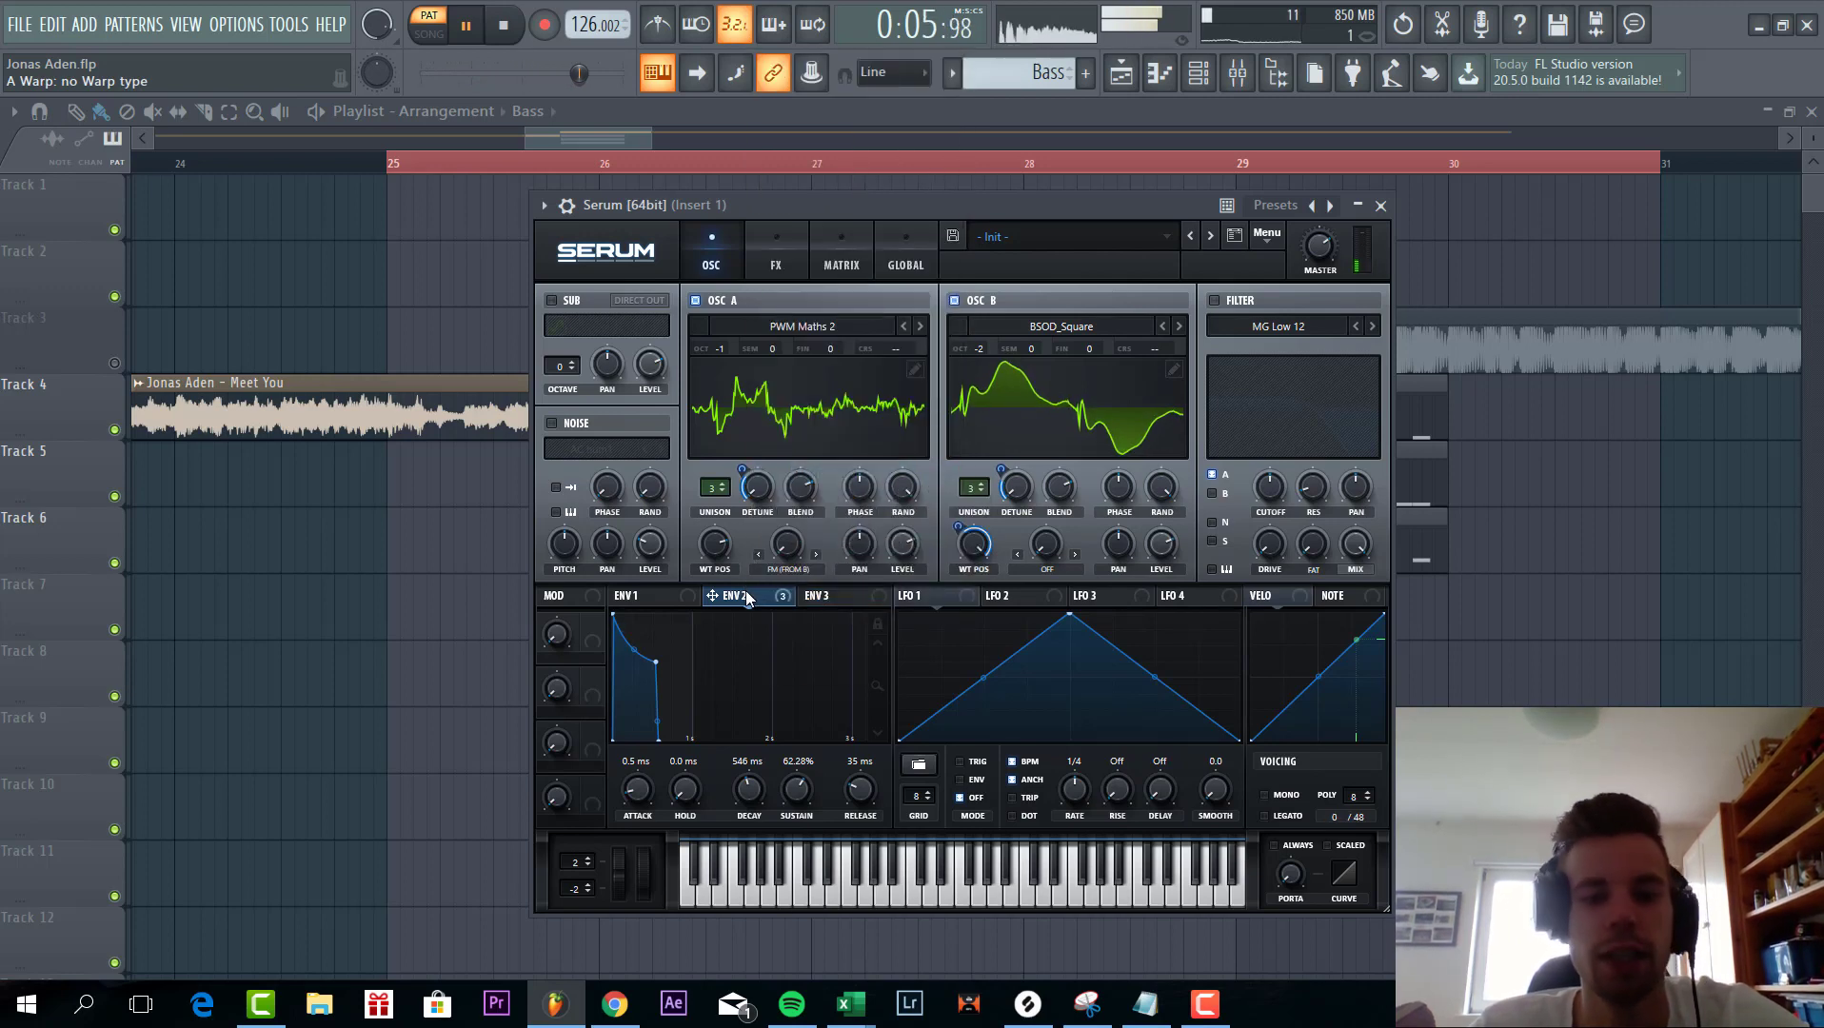
mouse_move(745, 592)
left_mouse_down()
mouse_move(786, 547)
mouse_move(753, 600)
left_mouse_up()
- Set an MG Low 24 filter on both oscillators at 57 Hz cutoff, swept by envelope 2
left_click(1215, 300)
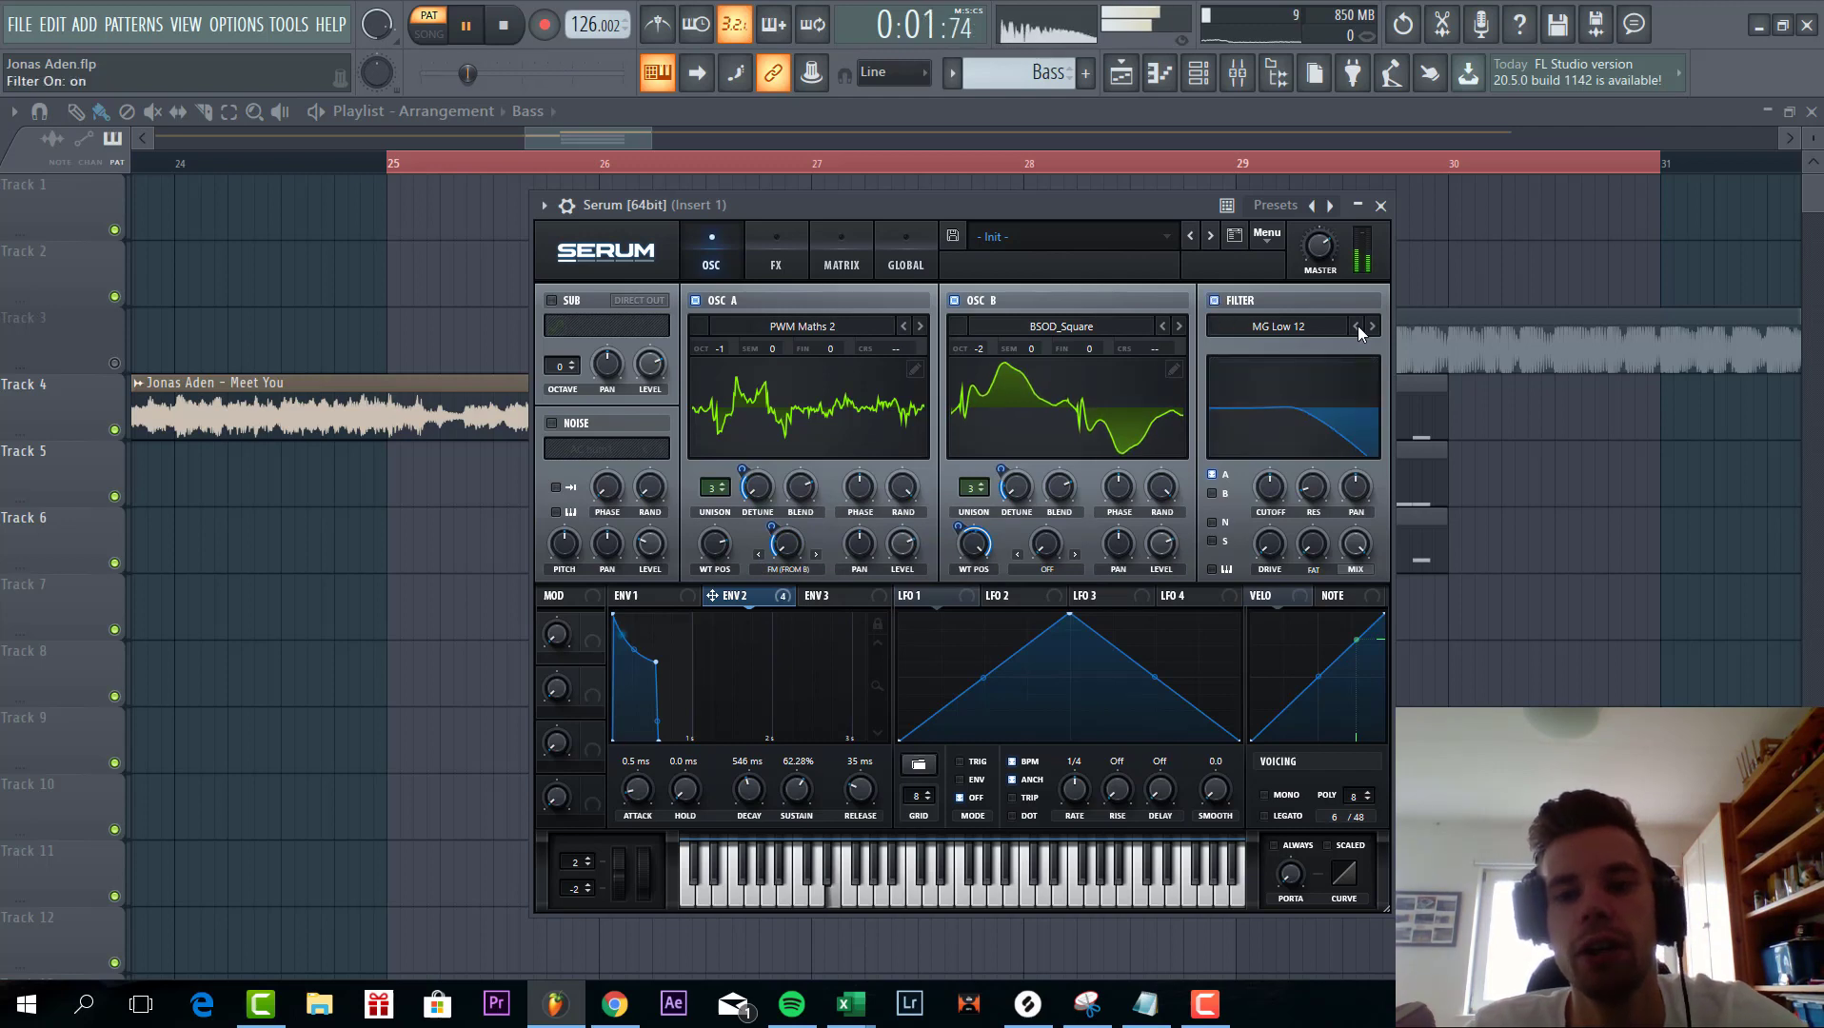
left_click(1369, 326)
left_click(1369, 326)
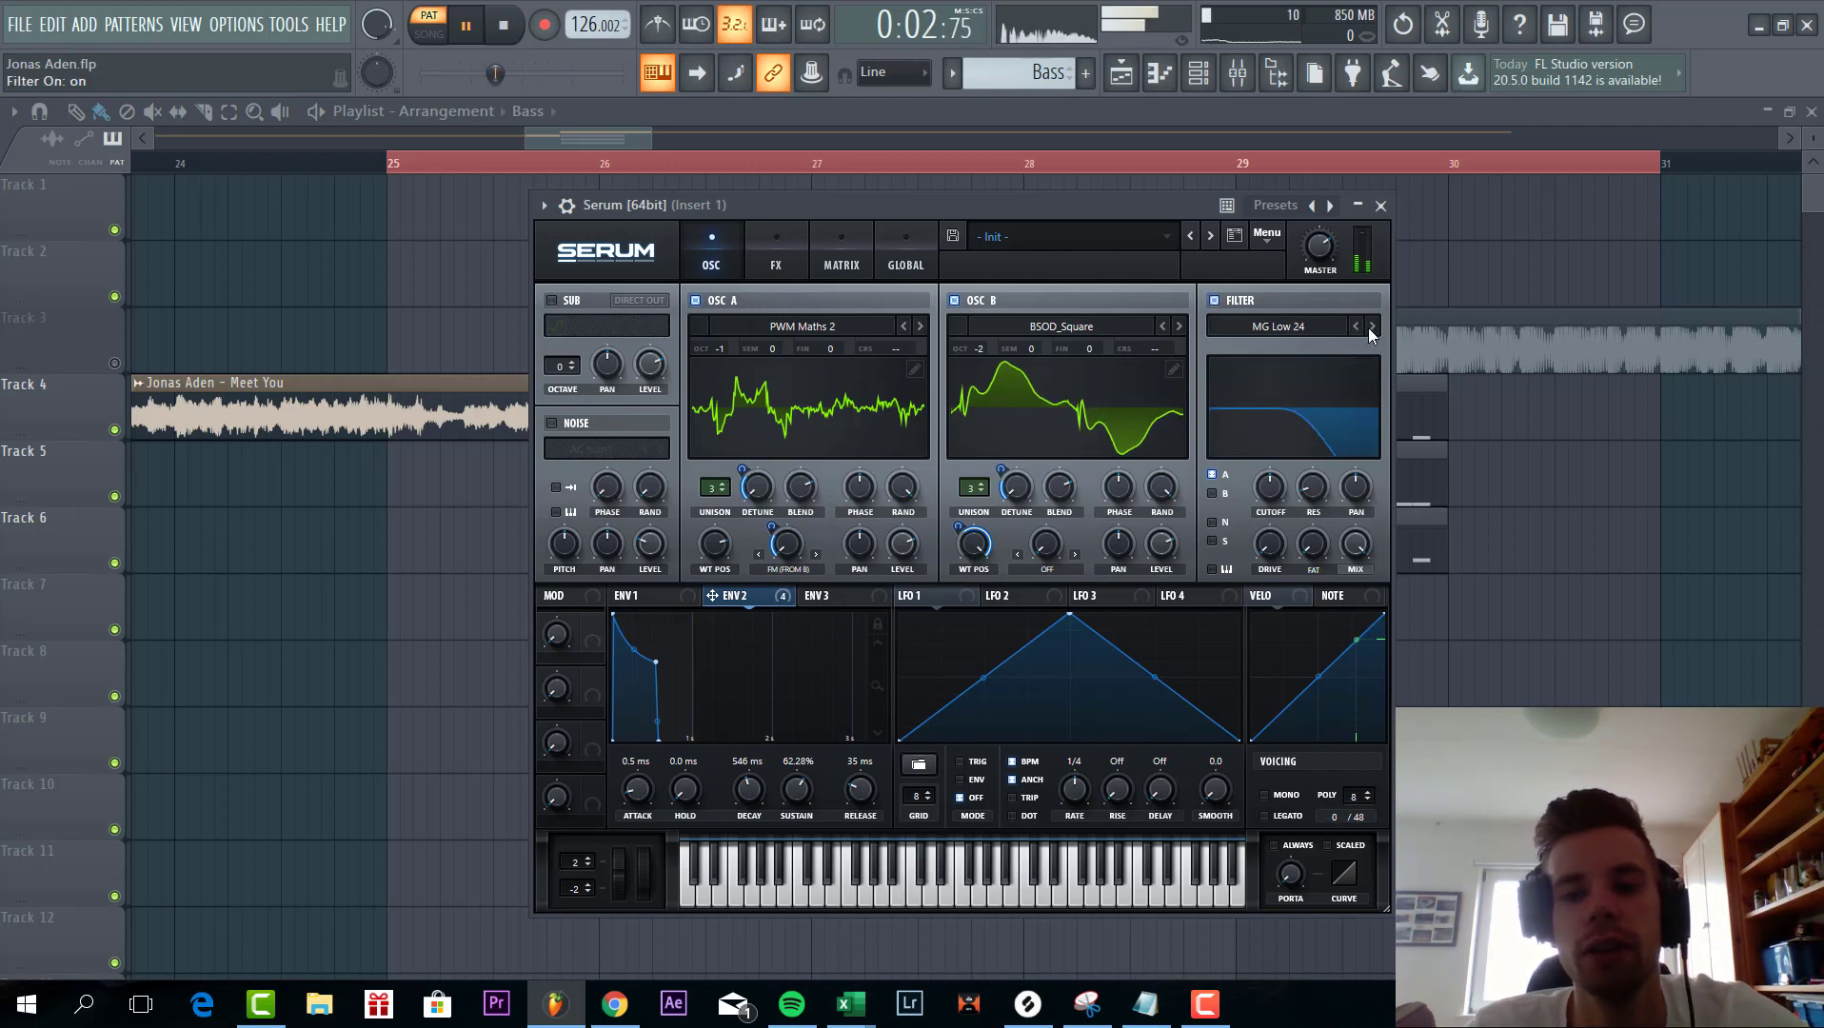
left_click(1212, 493)
left_click_drag(1272, 494, 1273, 519)
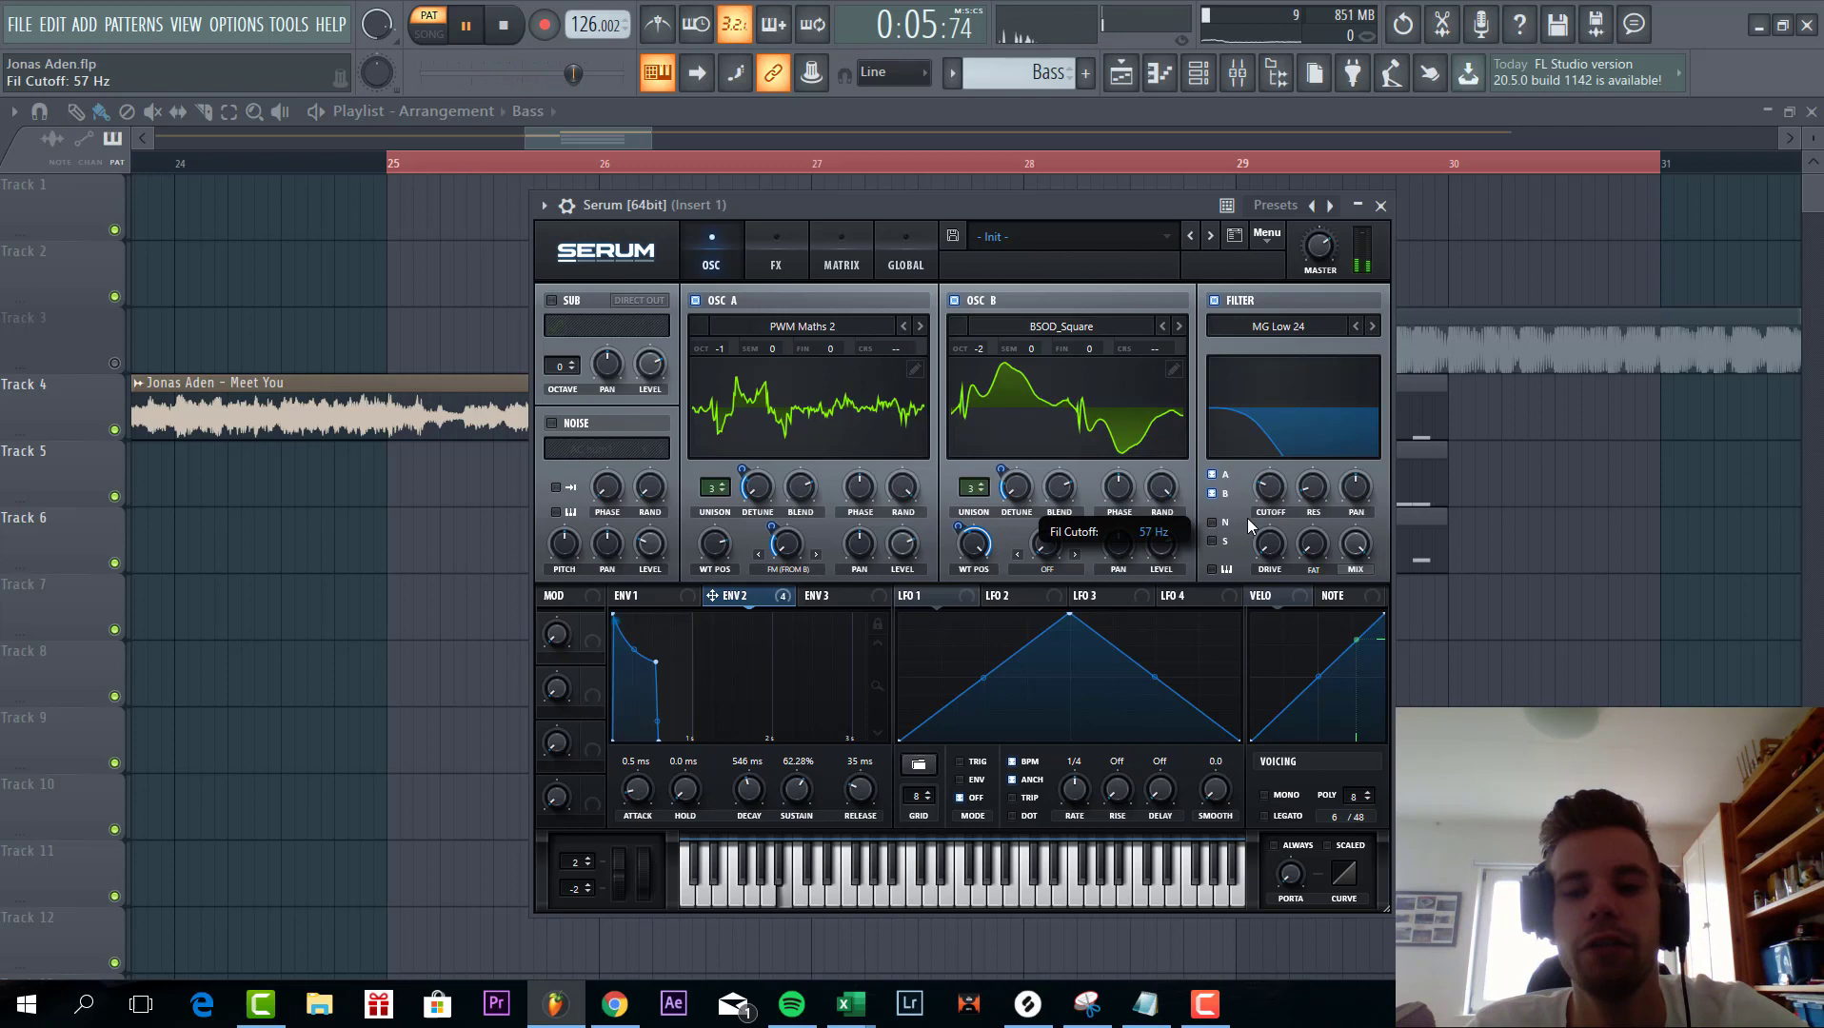
left_click_drag(742, 606, 1232, 489)
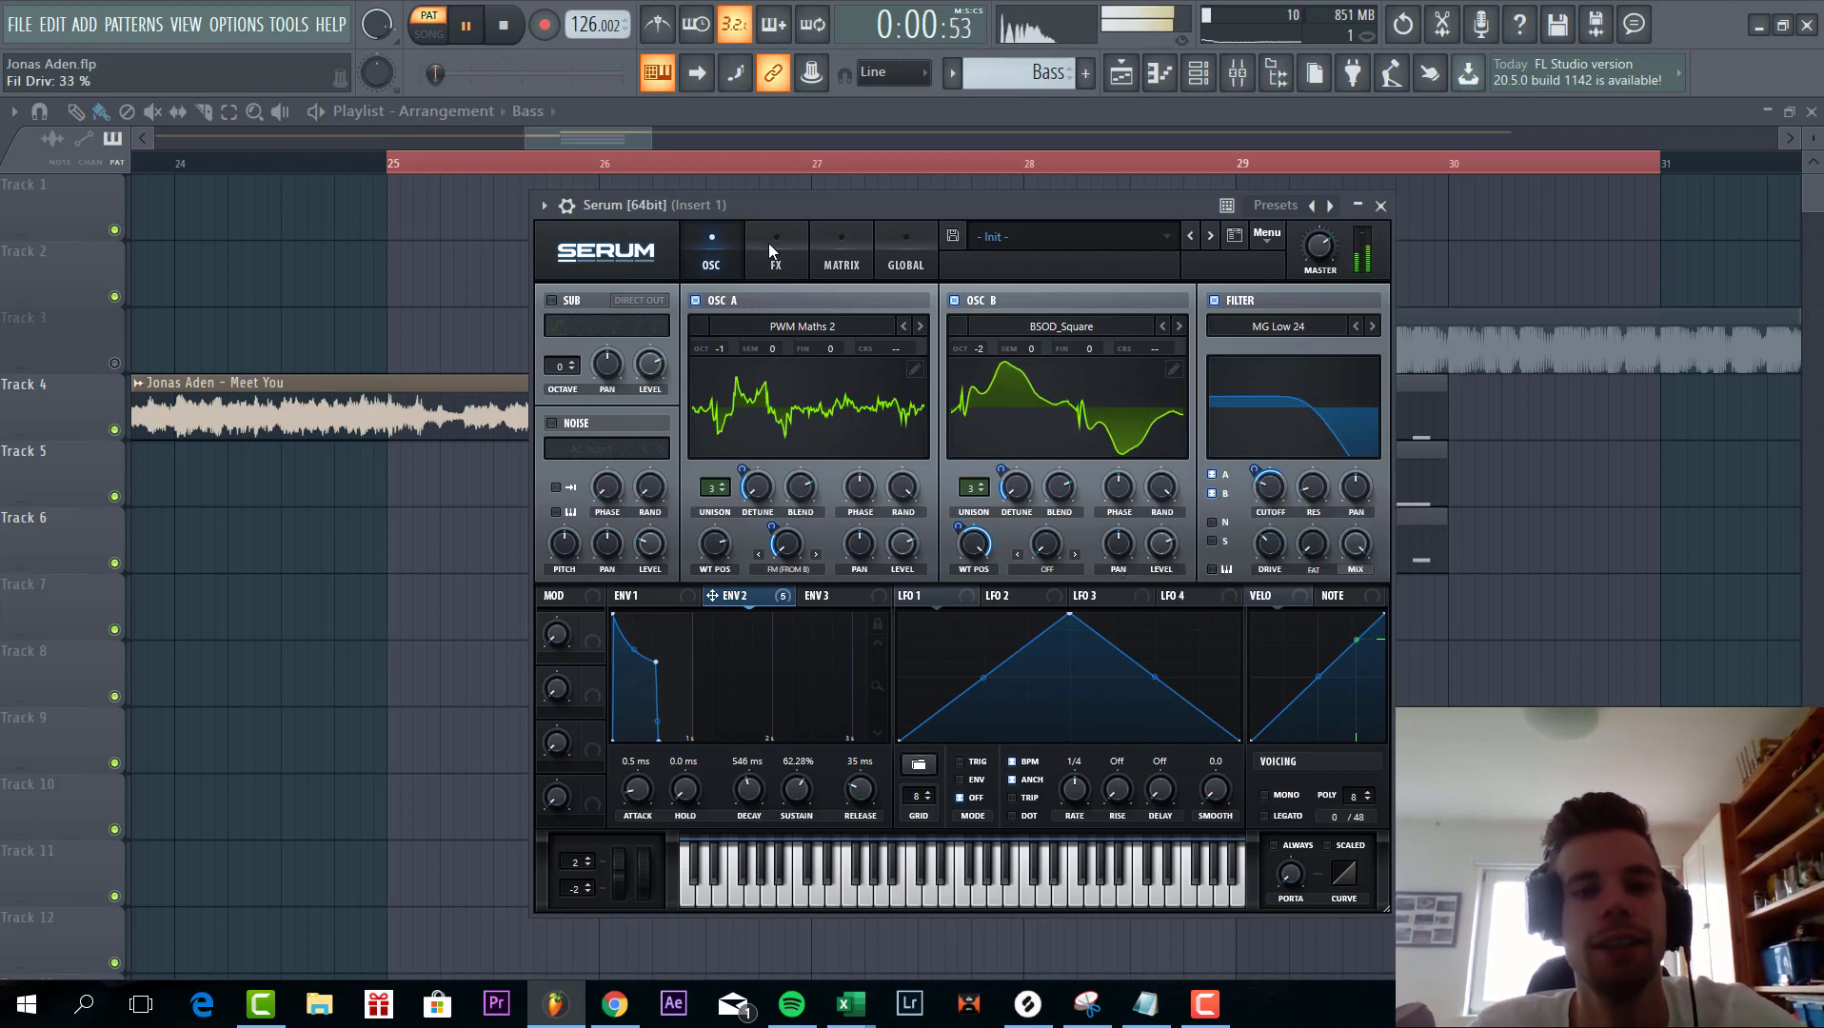
- Enable Serum's Compressor first in the FX chain with gain raised to about 4.1 dB
left_click(771, 249)
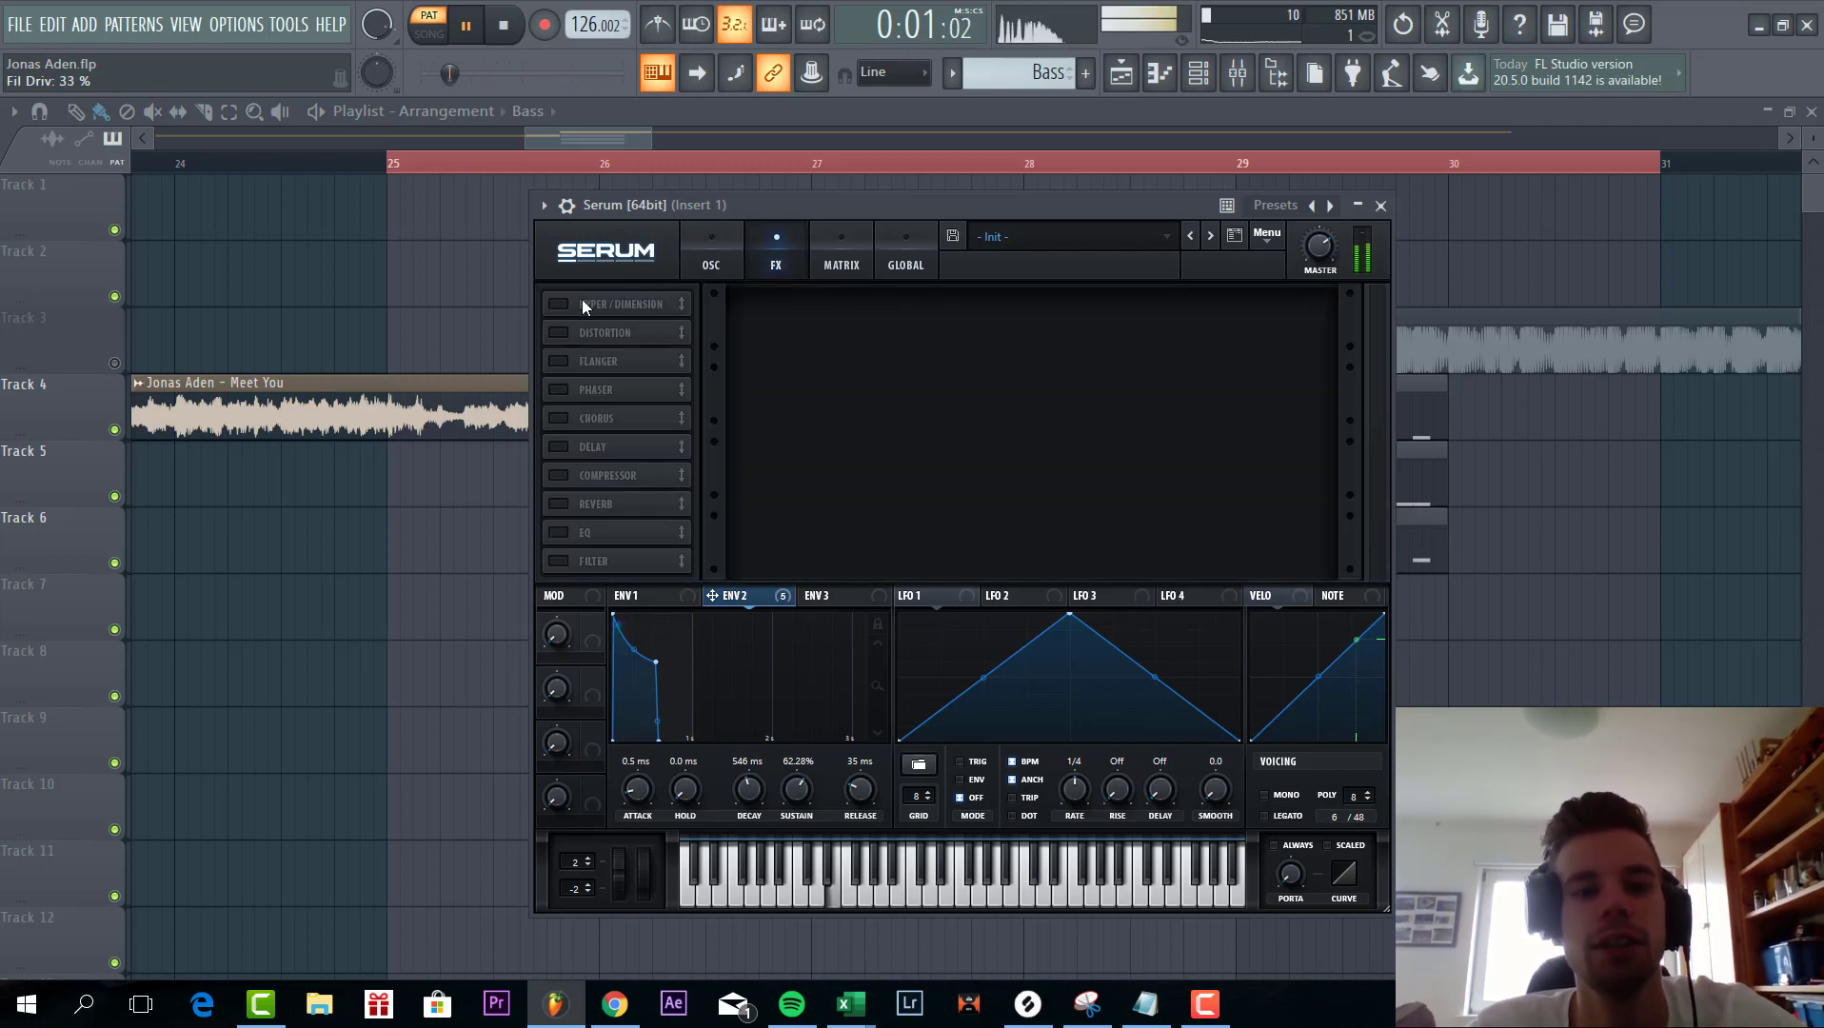
left_click(565, 474)
left_click_drag(579, 474, 605, 301)
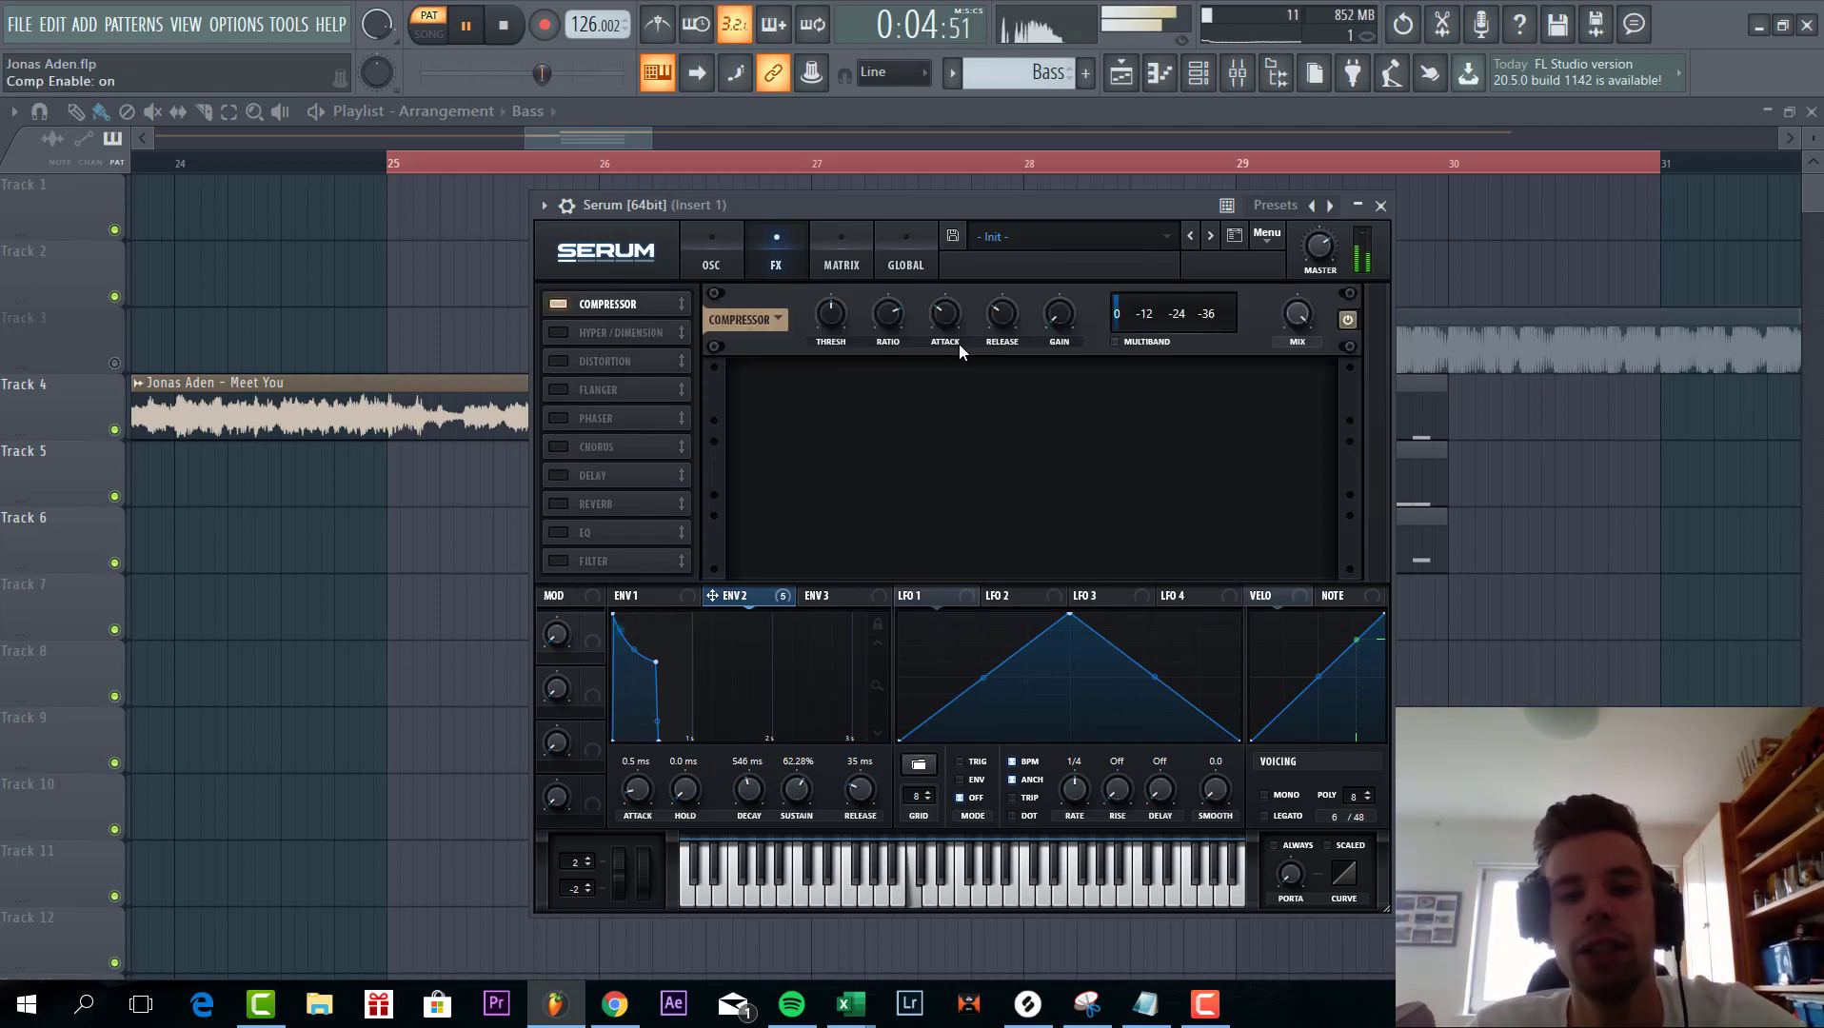
left_click_drag(1058, 313, 1069, 252)
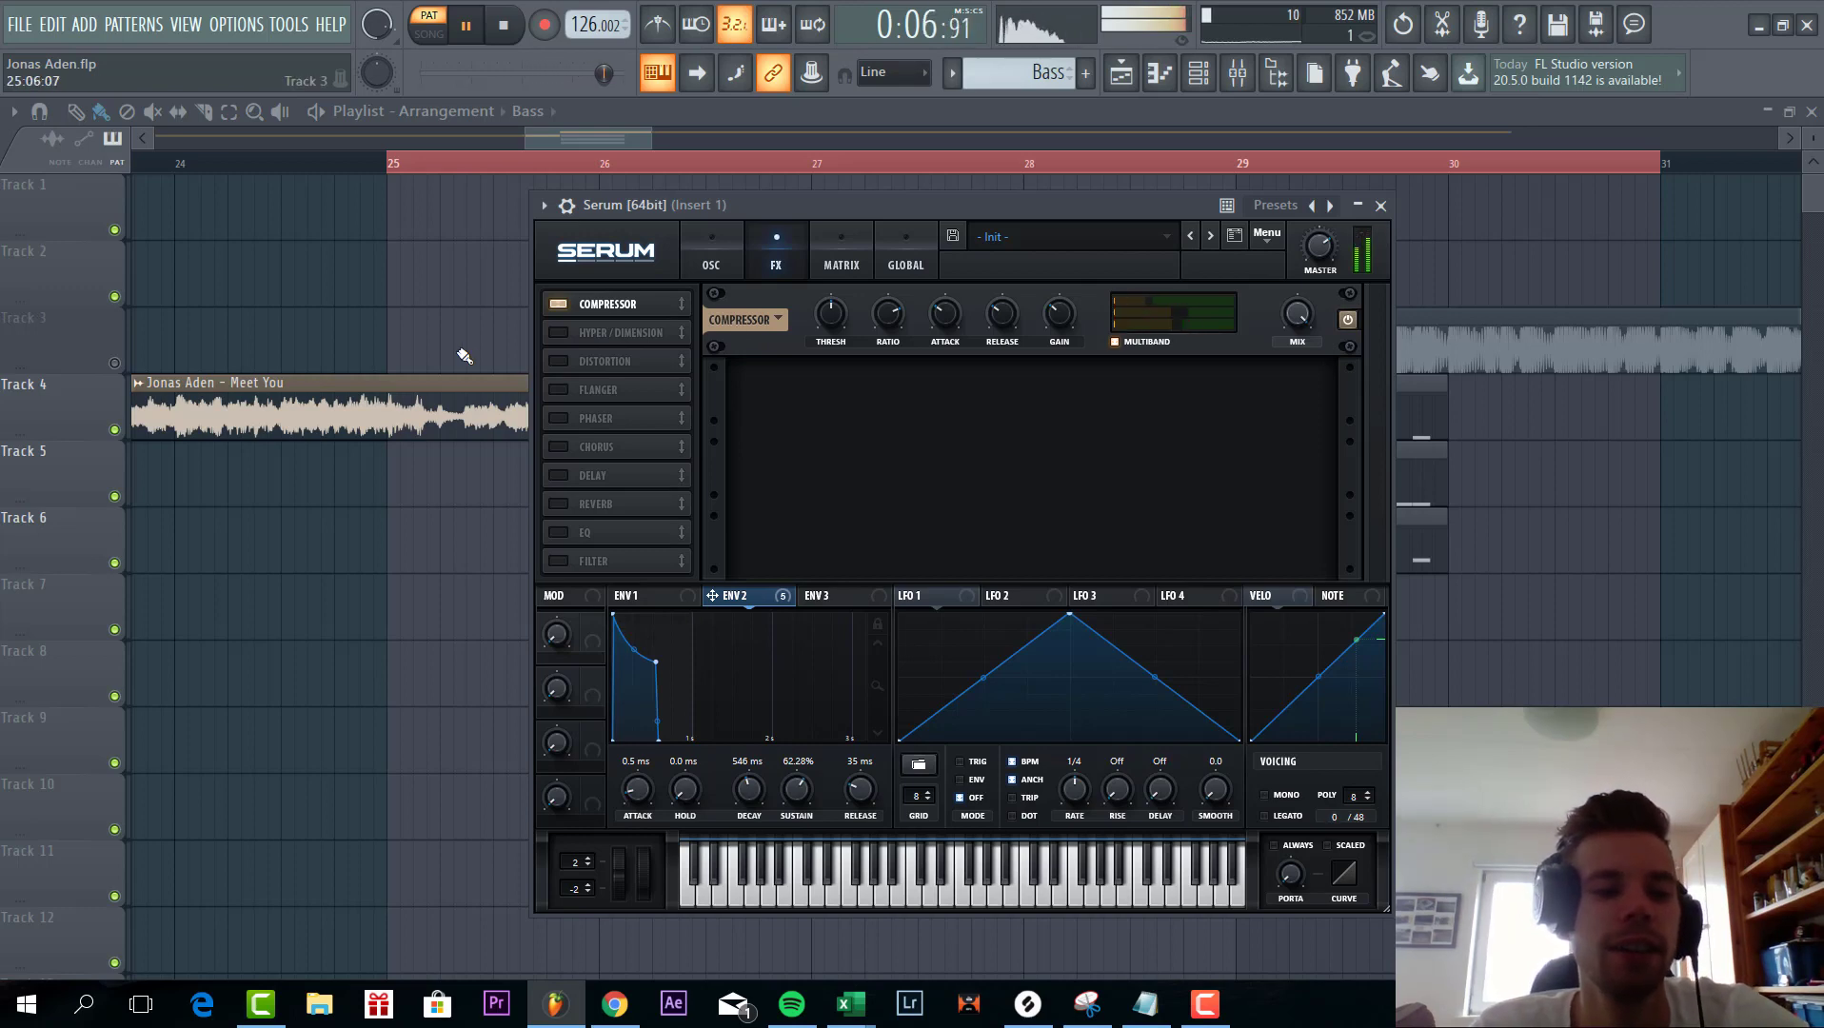
- Enable Hyper/Dimension and Diode 2 distortion, with envelope 2 modulating the distortion Drive
left_click(559, 332)
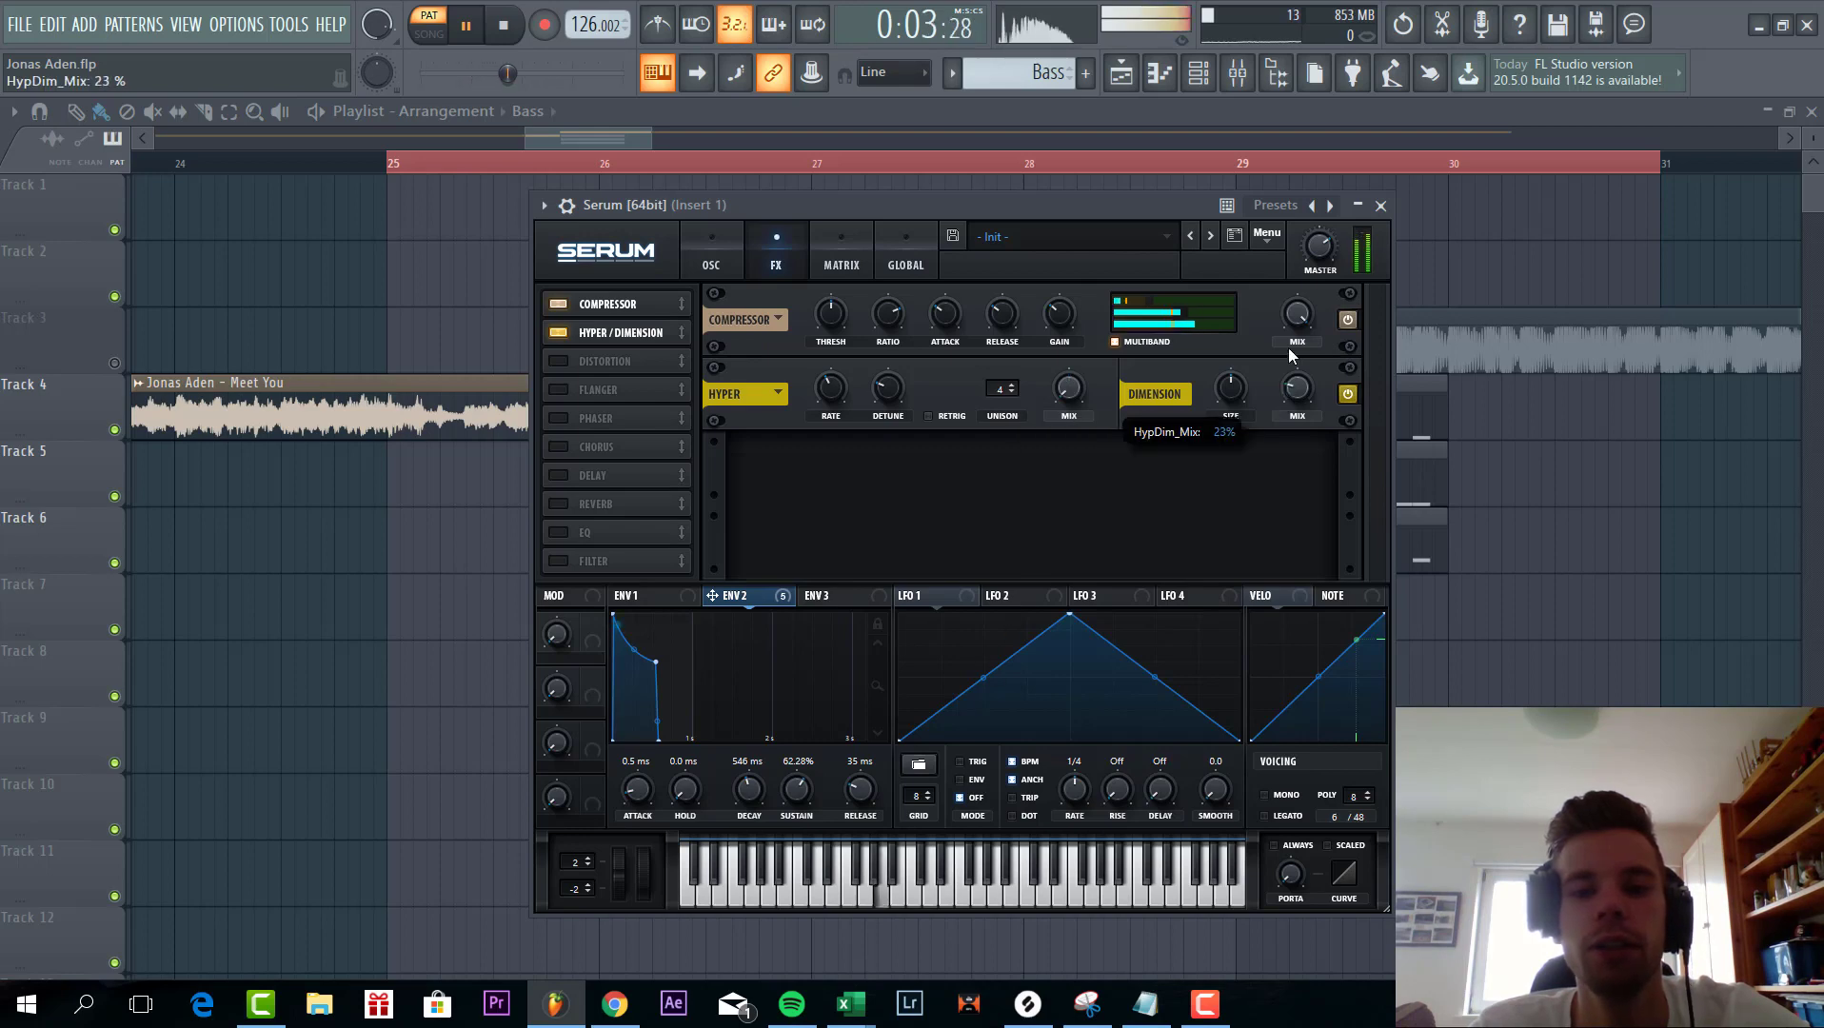
left_click(558, 362)
left_click(919, 477)
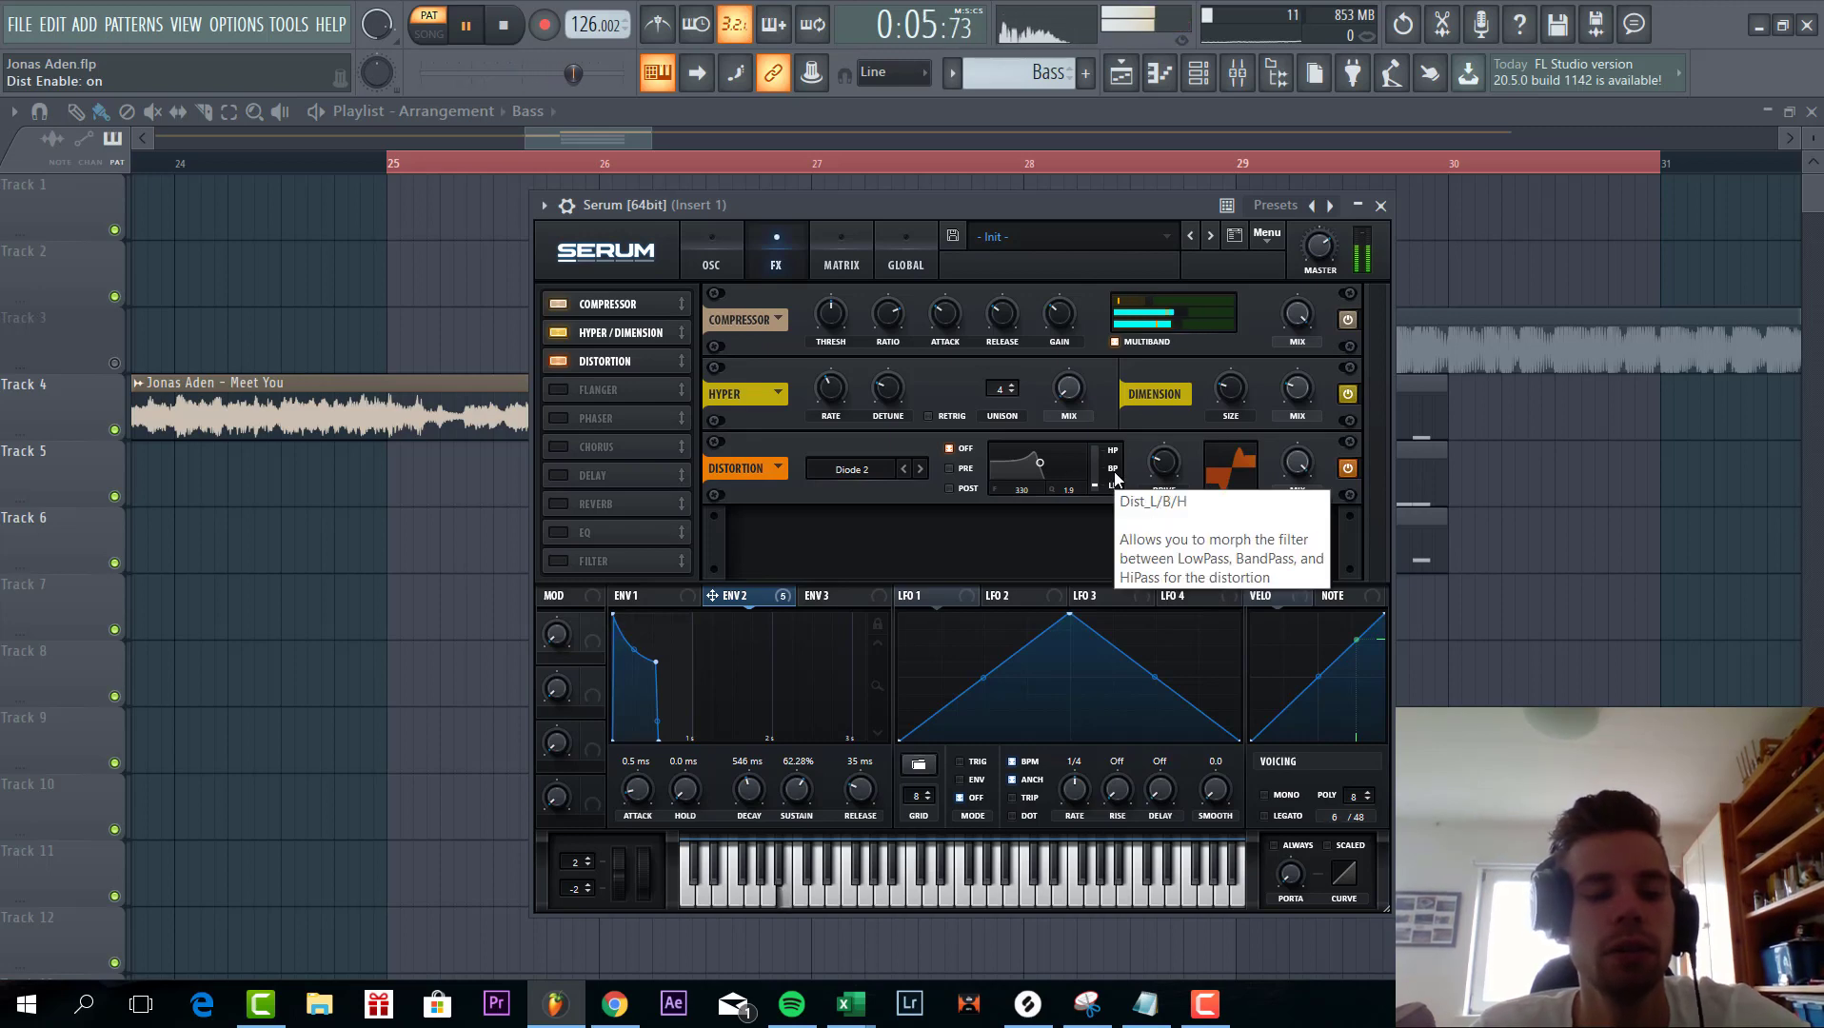
mouse_move(1150, 483)
left_mouse_down()
mouse_move(1165, 469)
mouse_move(1129, 474)
left_mouse_up()
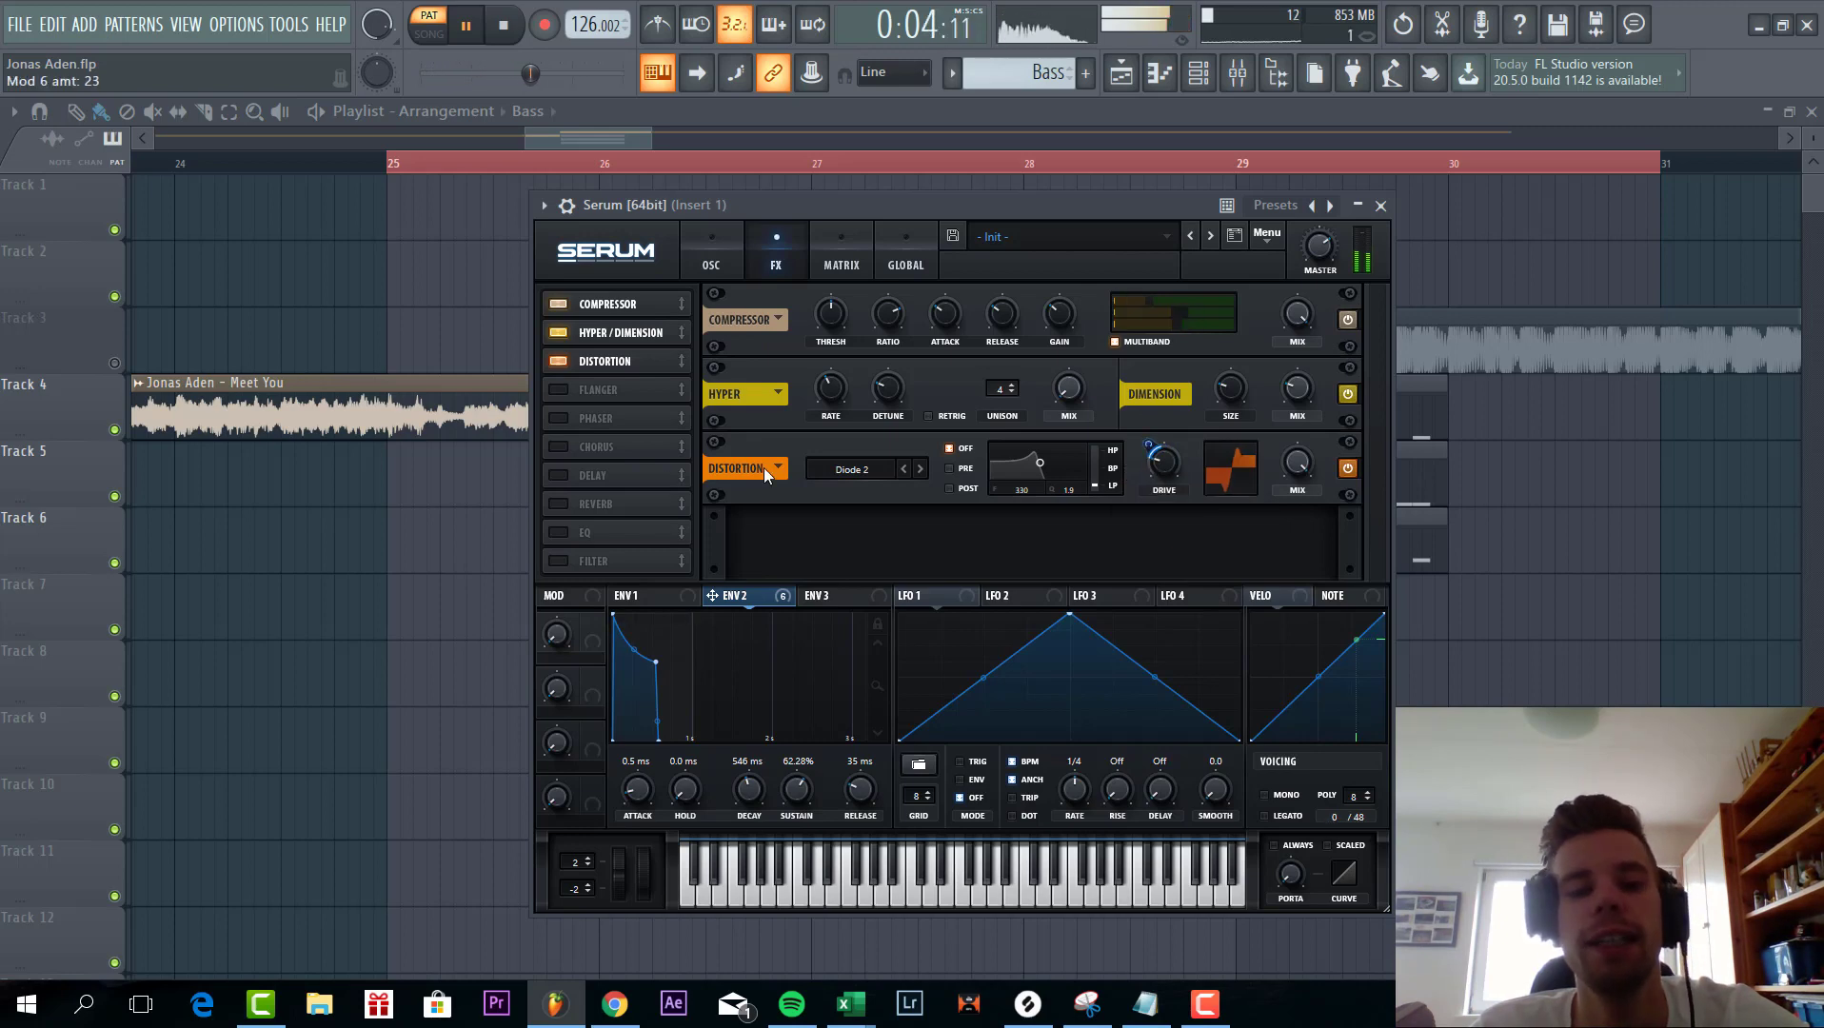
- Add an MG Low 24 filter effect with cutoff lowered to about 96 Hz and drive 11%
left_click(558, 560)
left_click(558, 559)
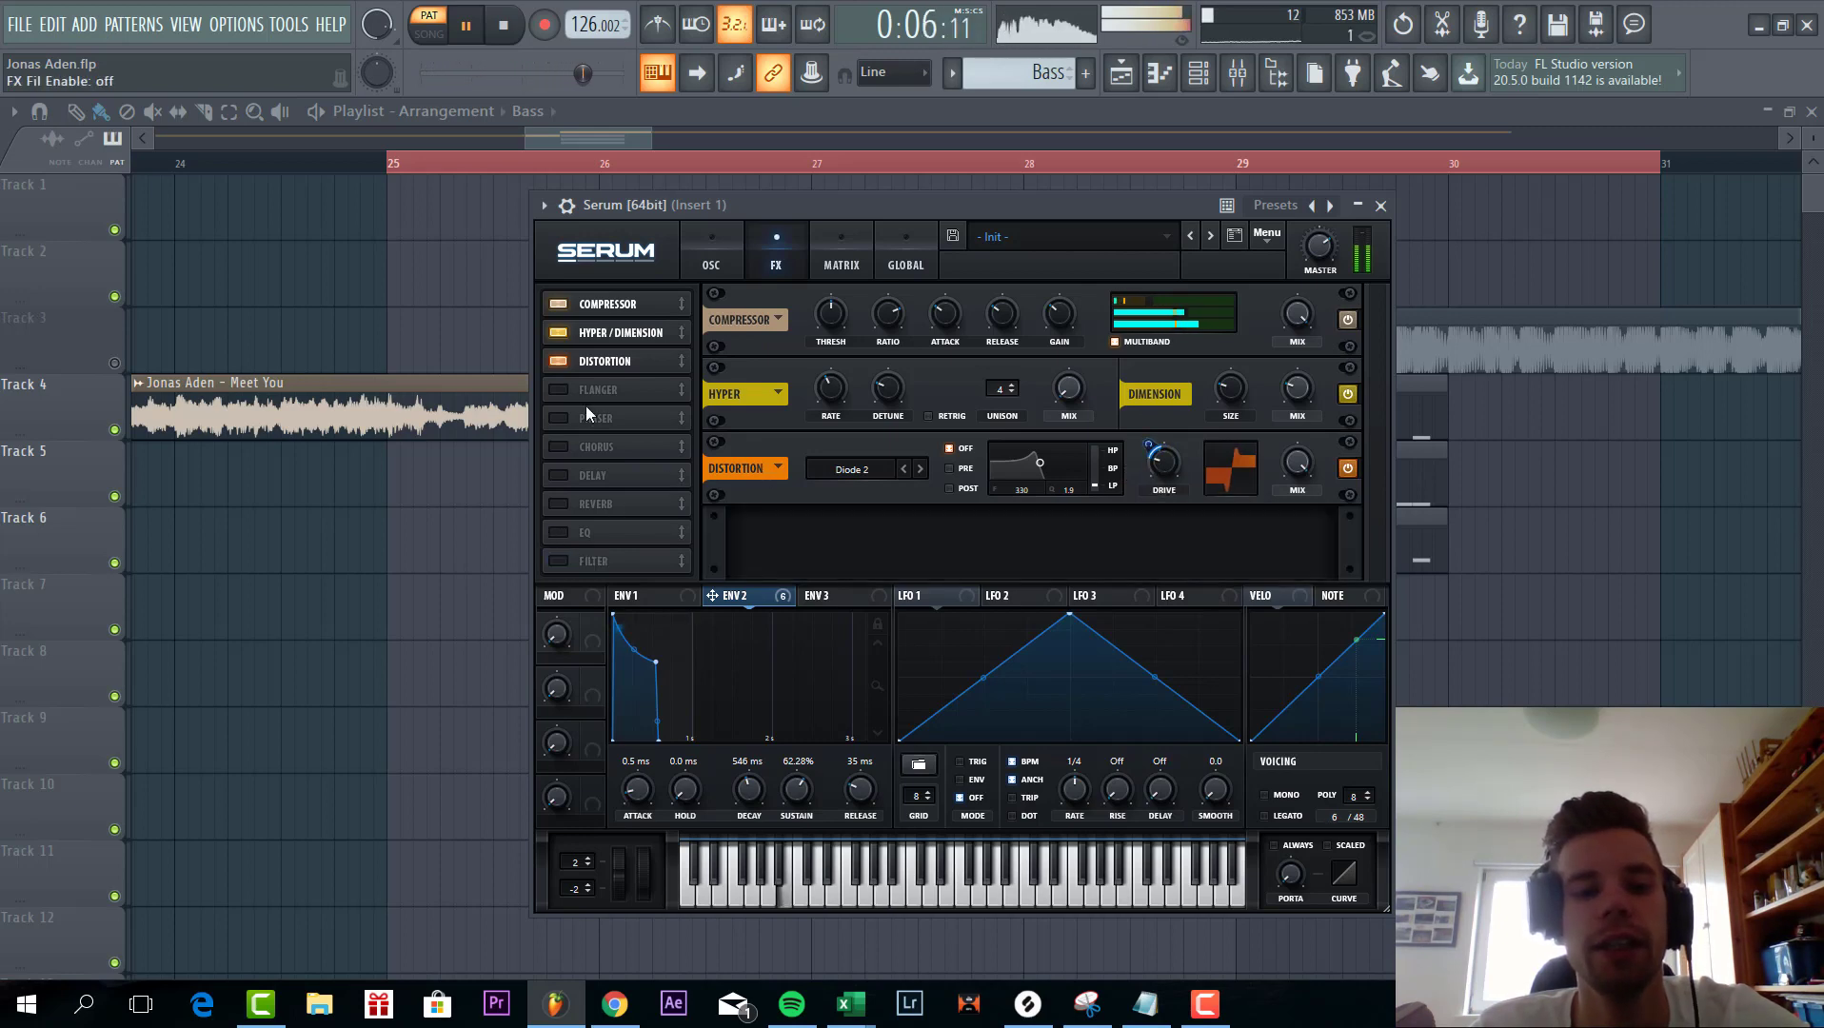
left_click(582, 561)
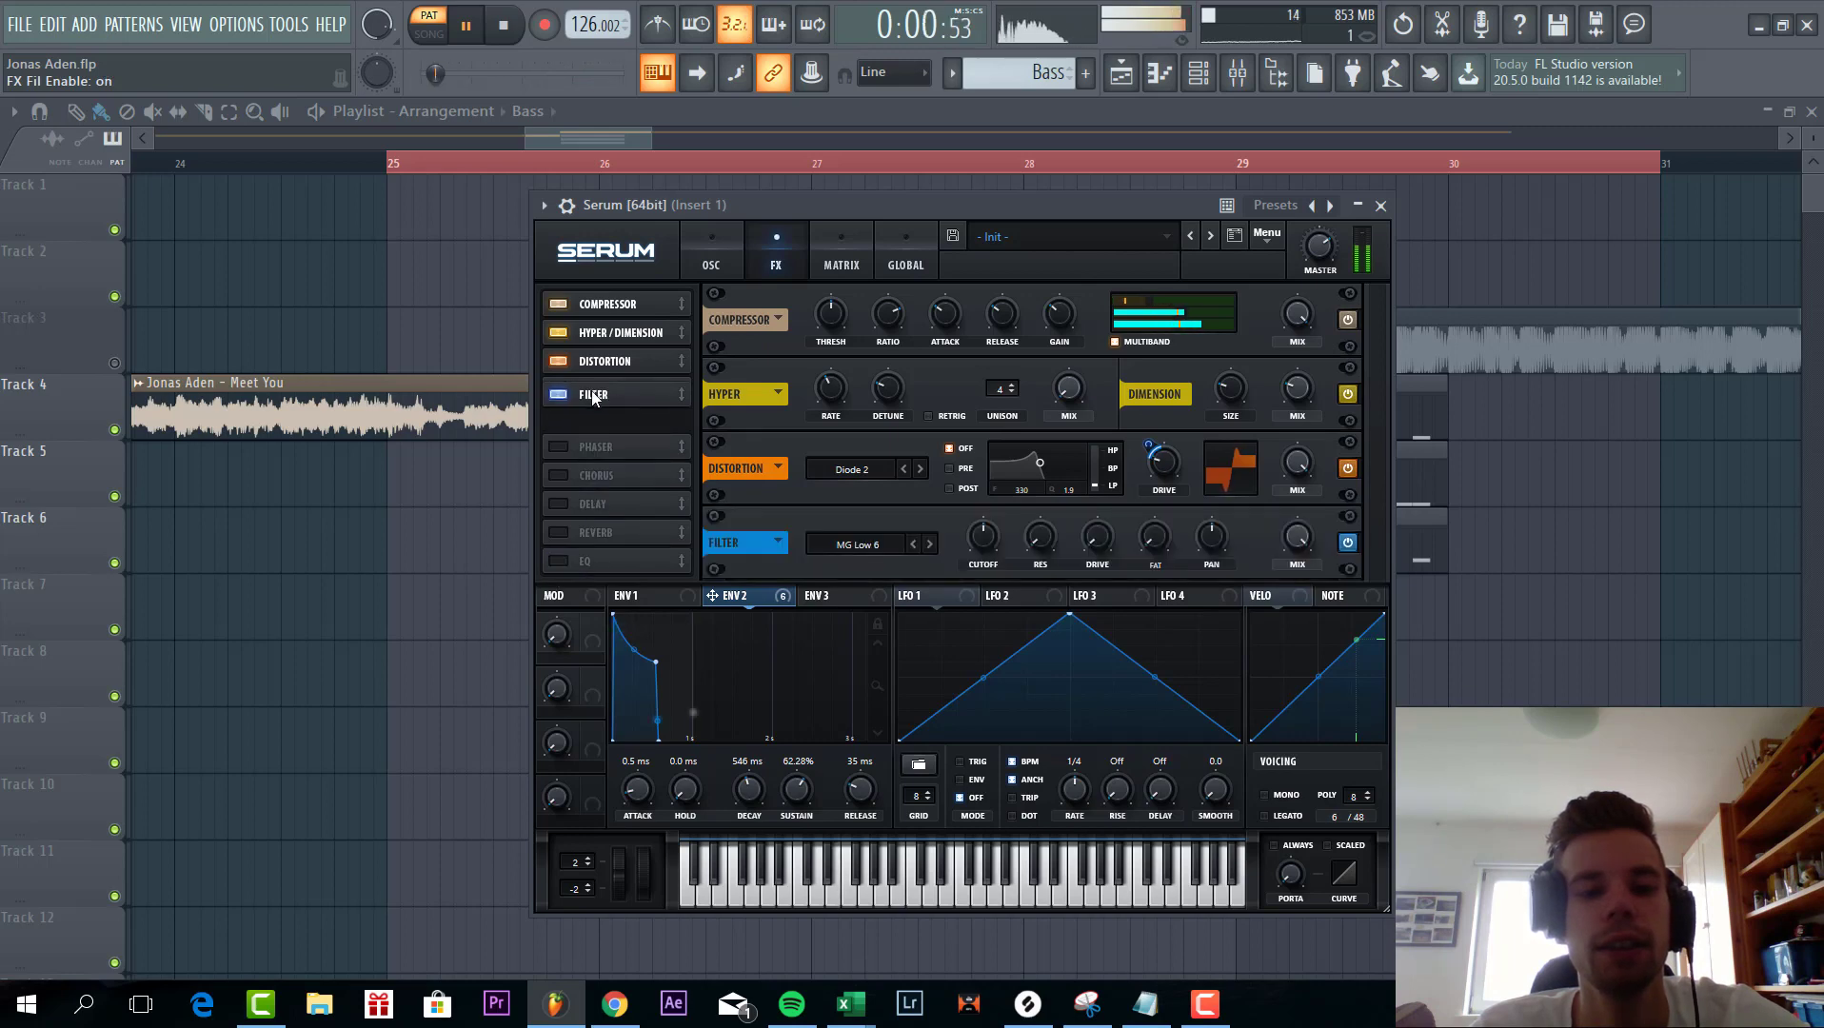
double_click(929, 545)
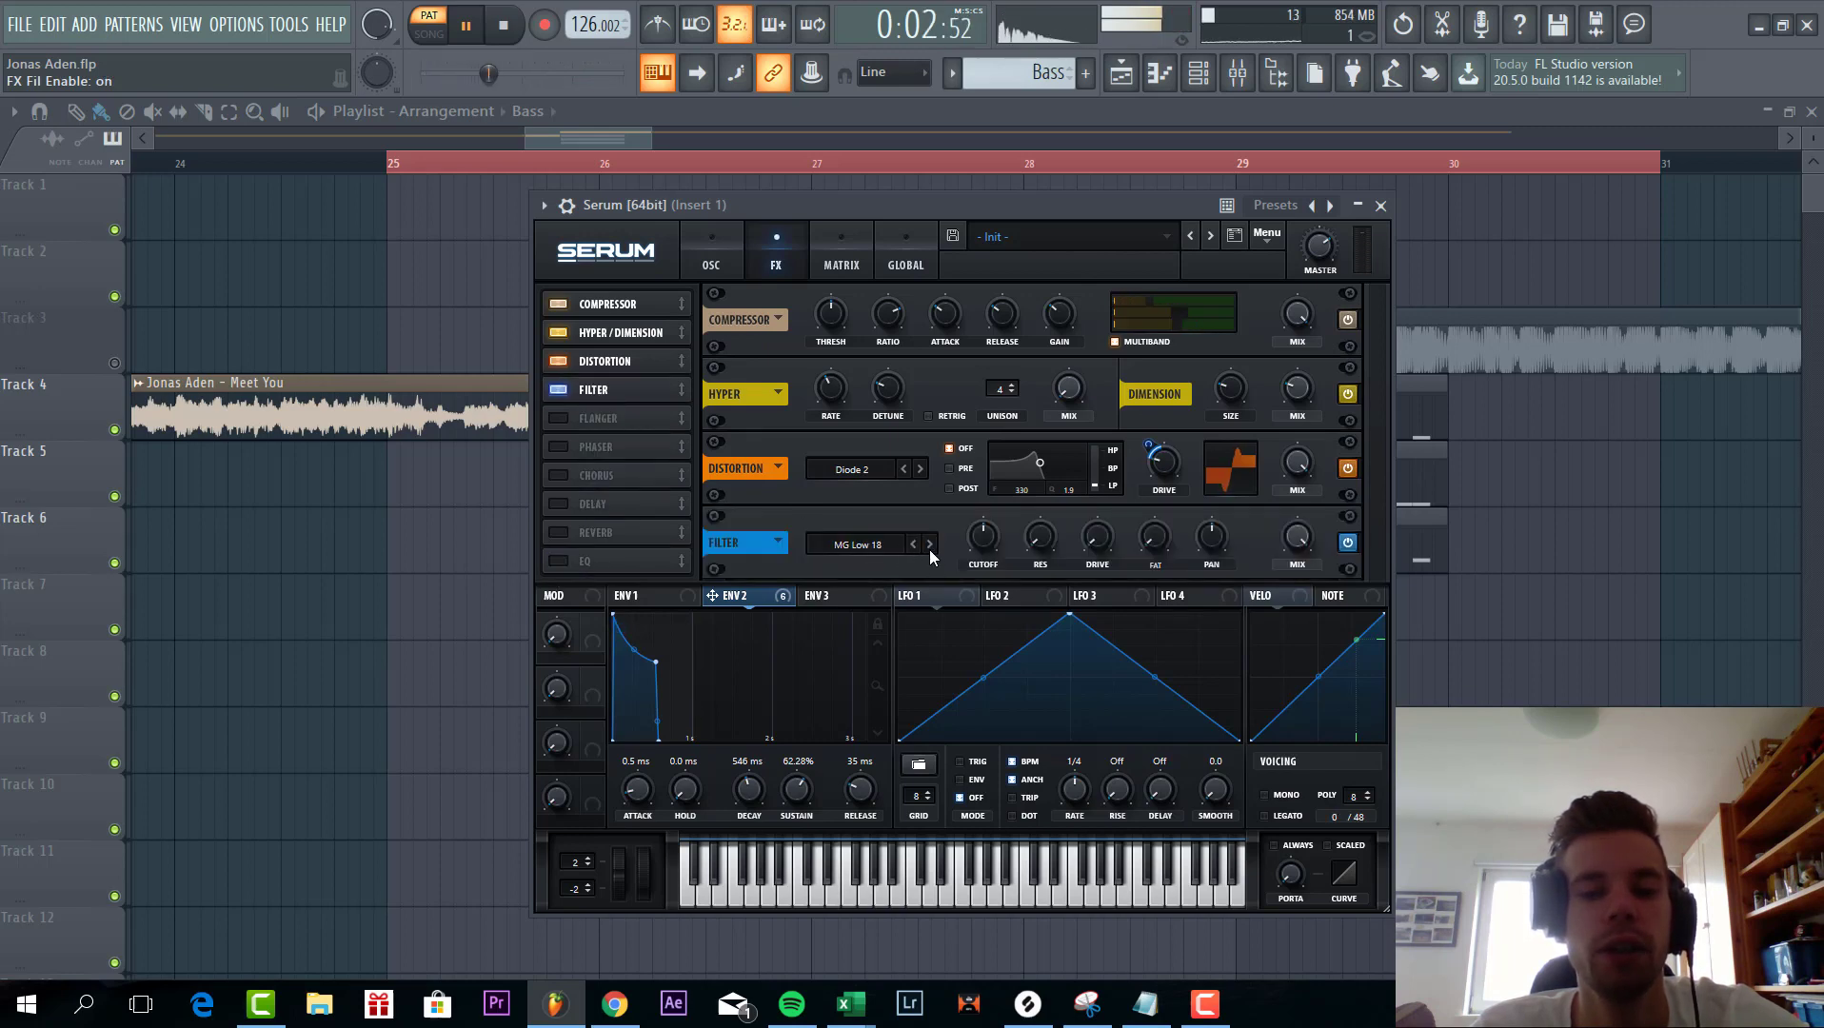
mouse_move(963, 542)
left_mouse_down()
mouse_move(950, 566)
mouse_move(960, 543)
left_mouse_up()
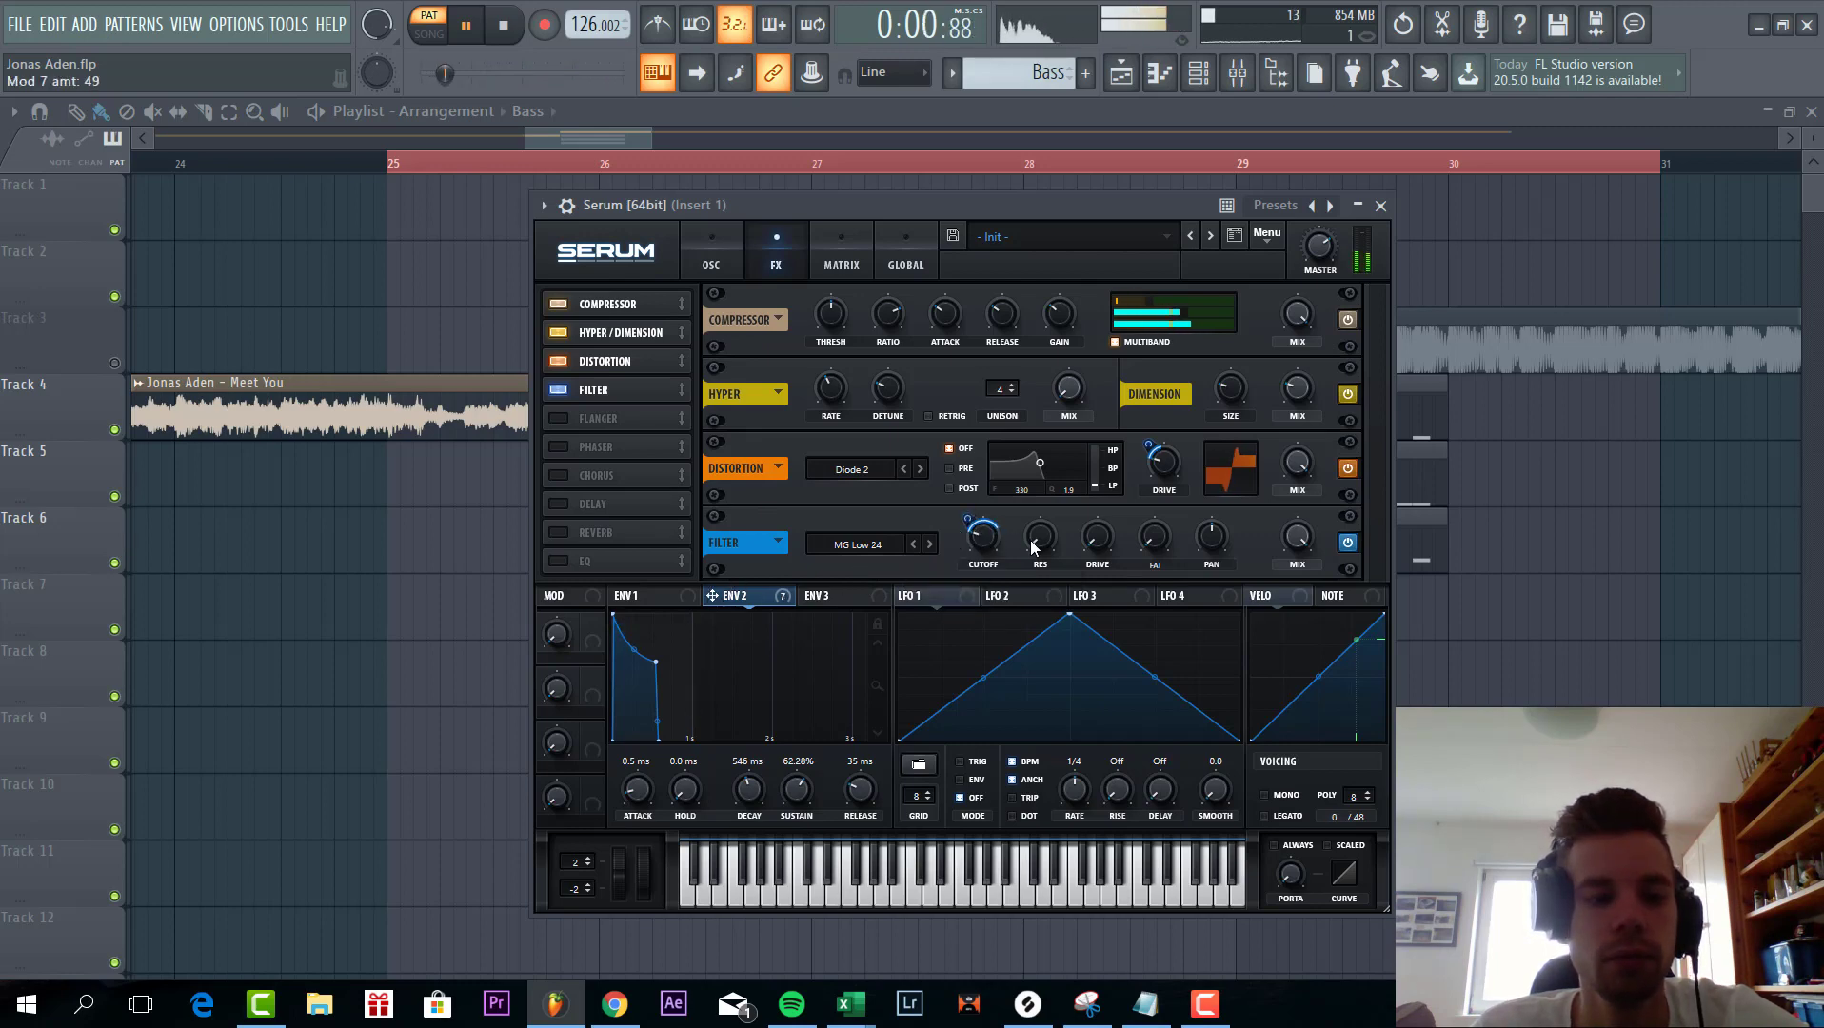
left_click_drag(1098, 541, 1098, 537)
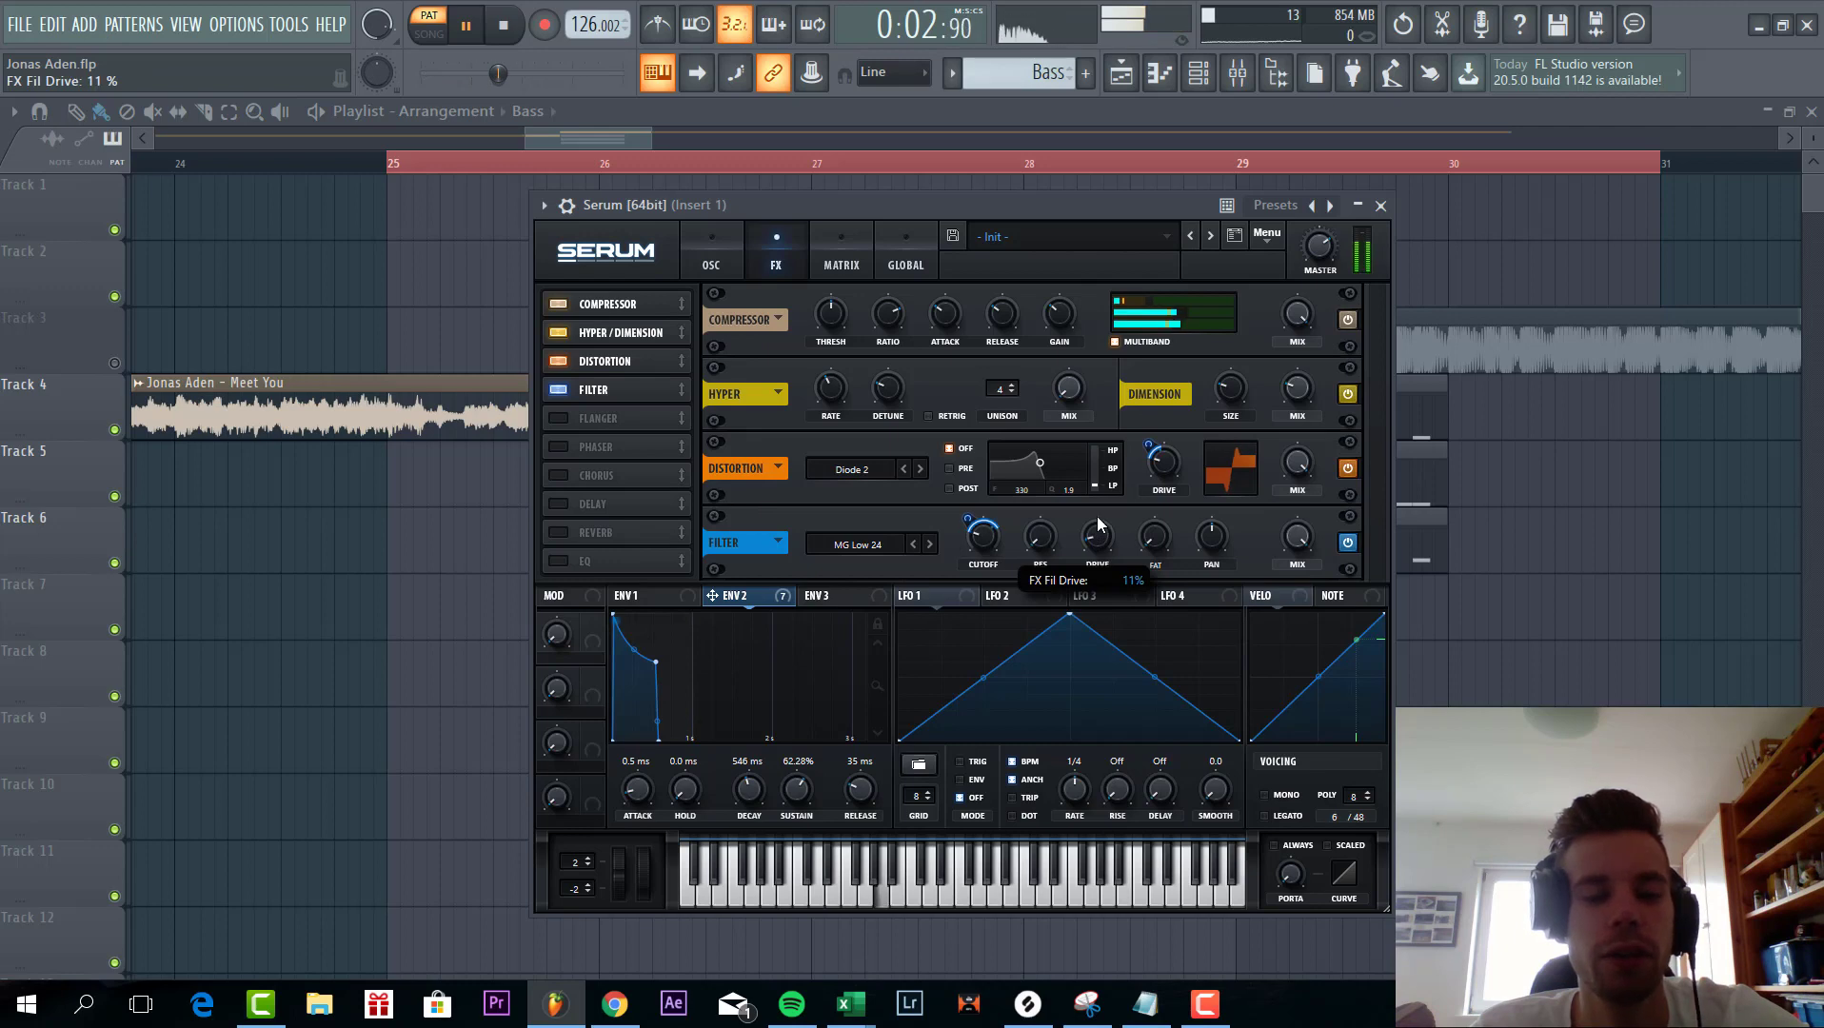
- Place an EQ right after the filter, its high band as a peak near 0 dB
left_click(578, 566)
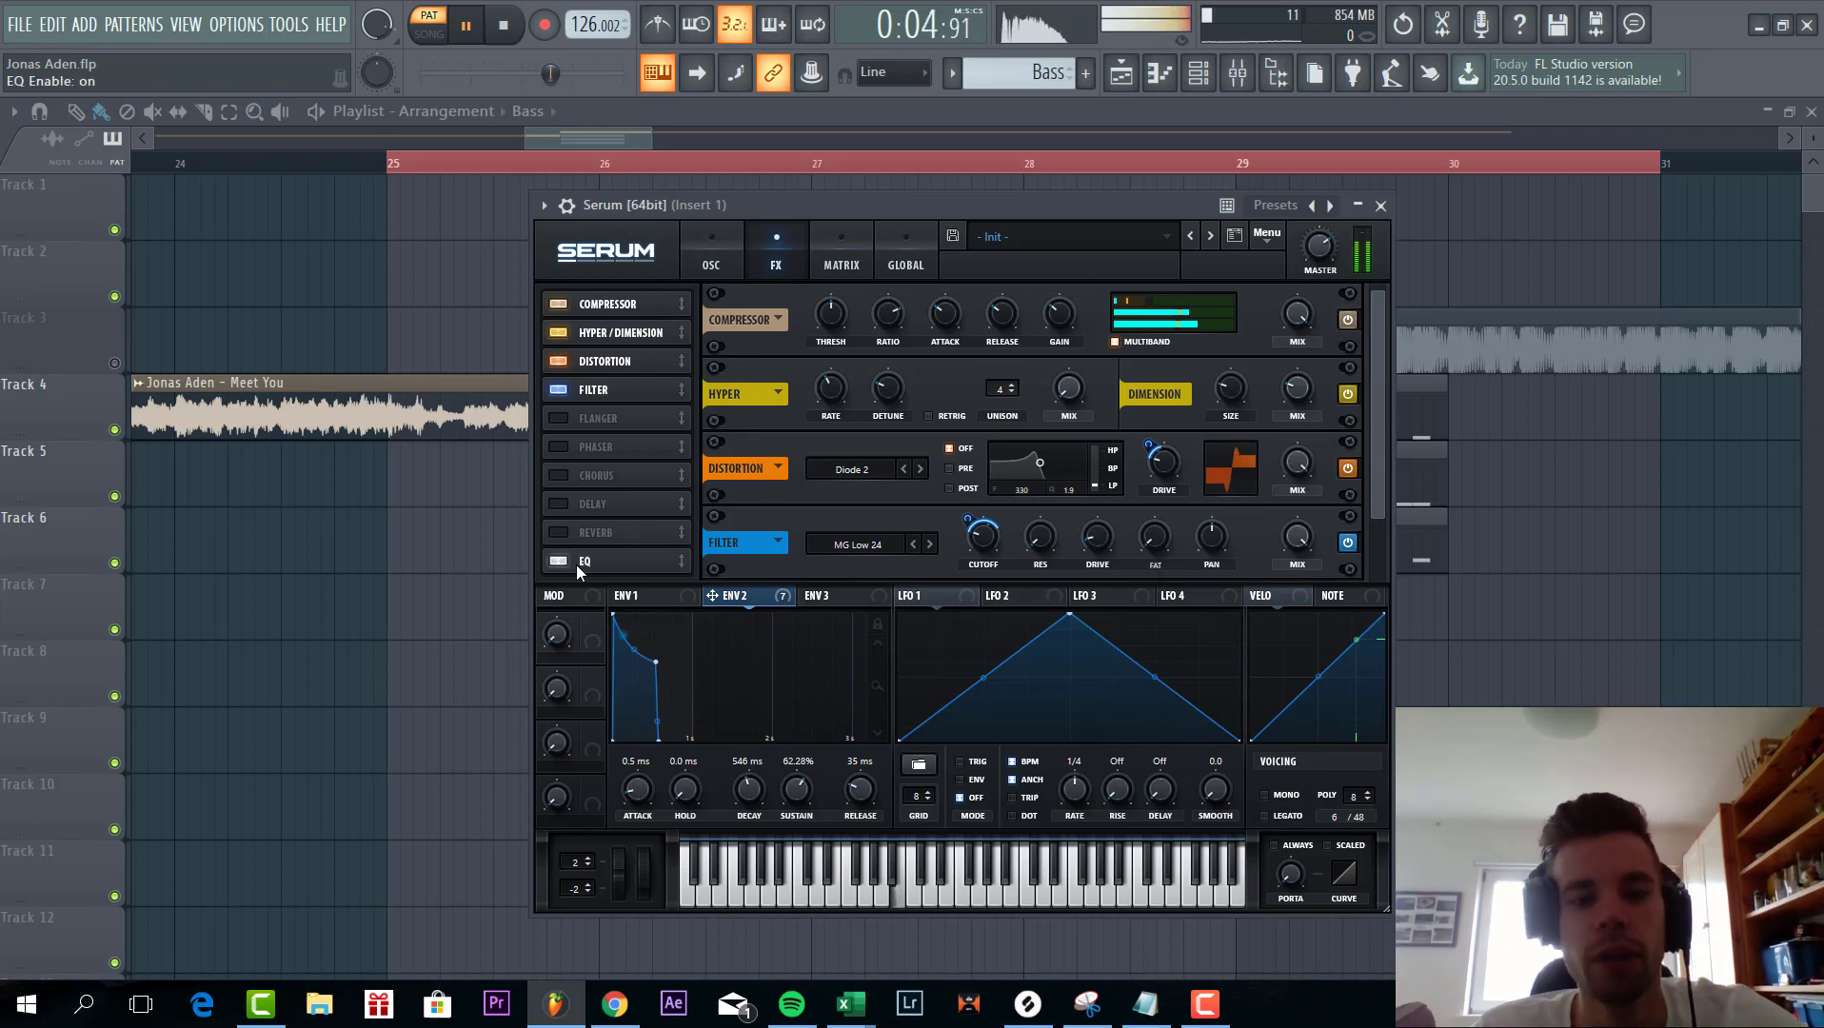
left_click_drag(577, 565, 599, 421)
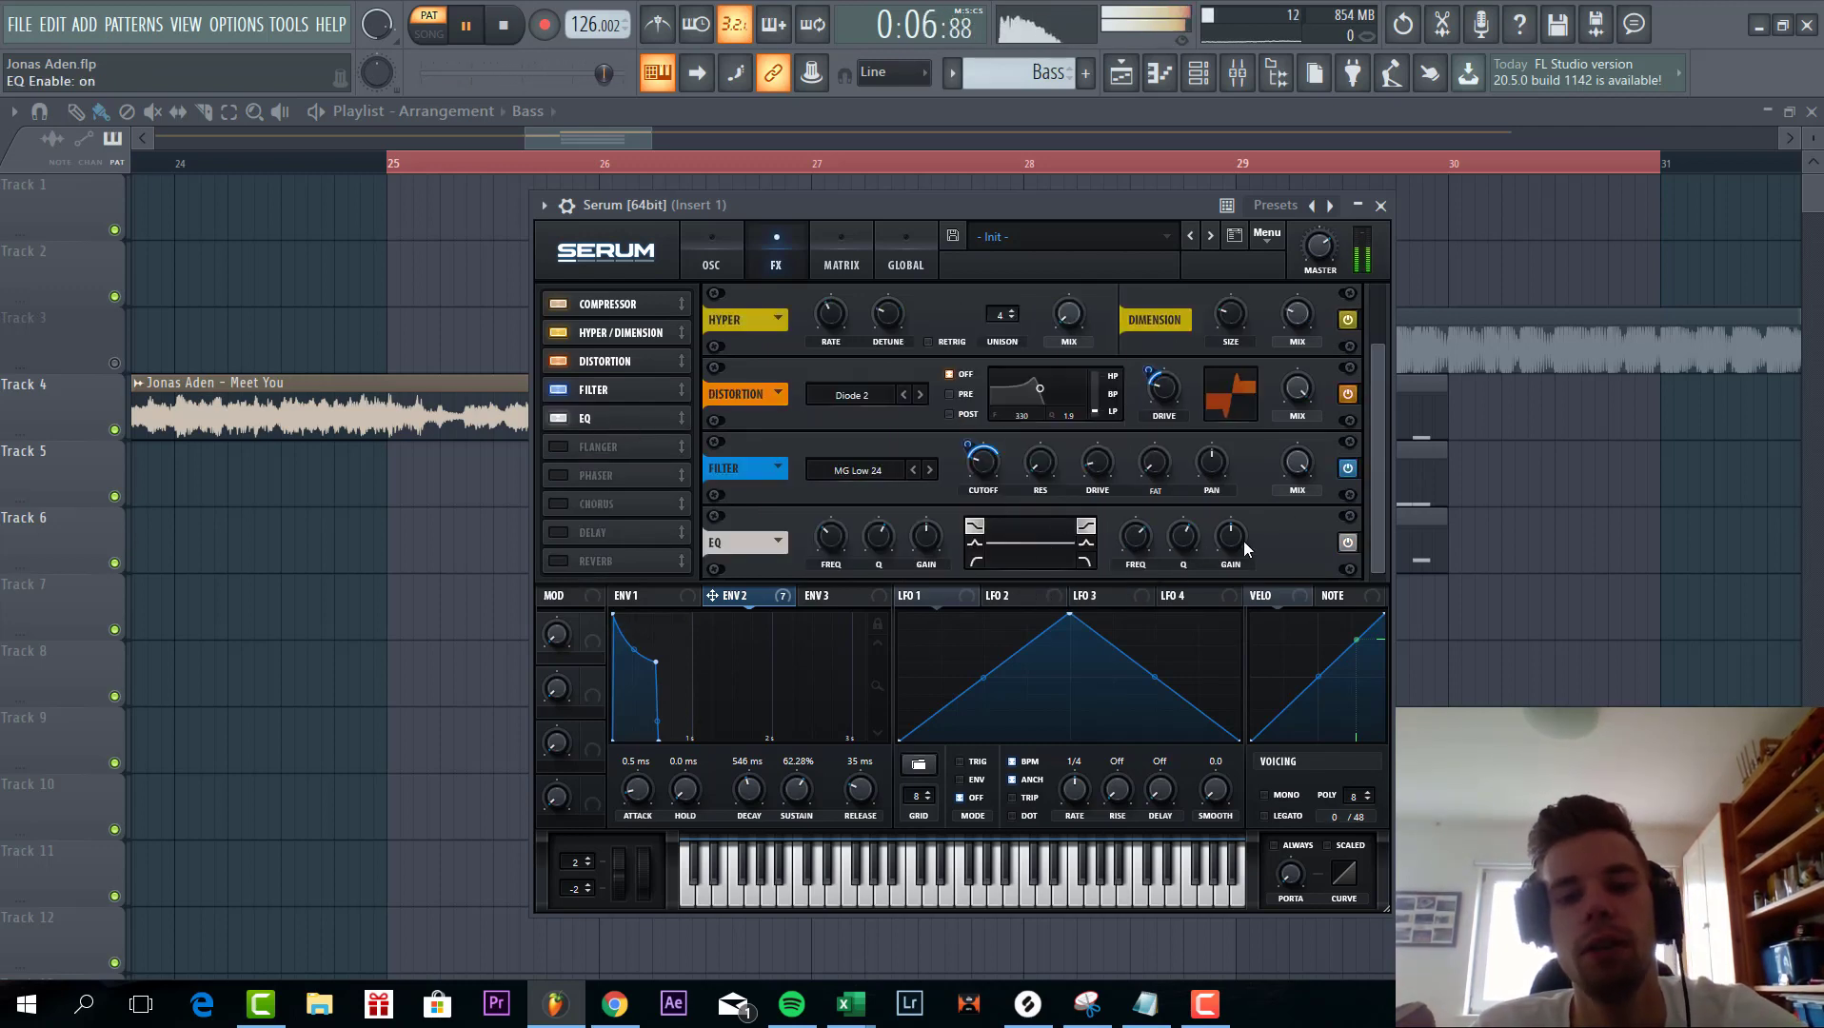
left_click(1086, 545)
left_click_drag(1232, 539, 1126, 569)
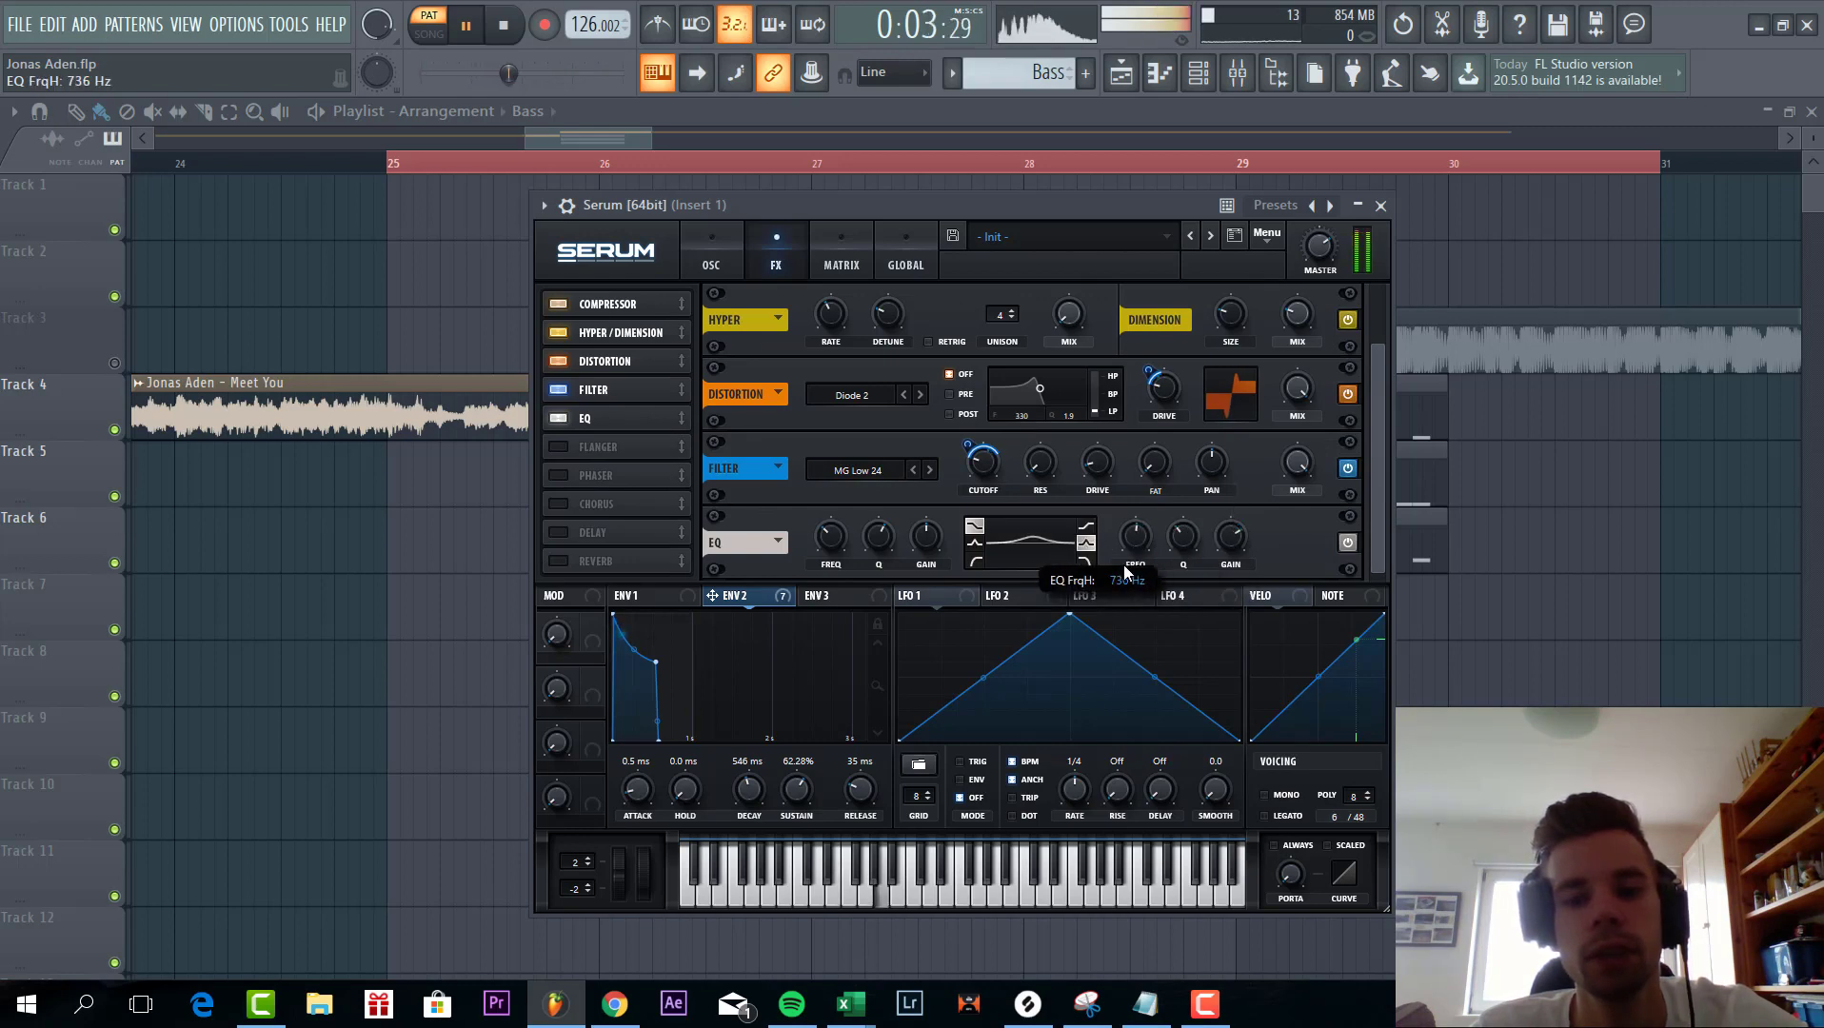
mouse_move(1229, 536)
left_mouse_down()
mouse_move(1210, 575)
mouse_move(1222, 530)
left_mouse_up()
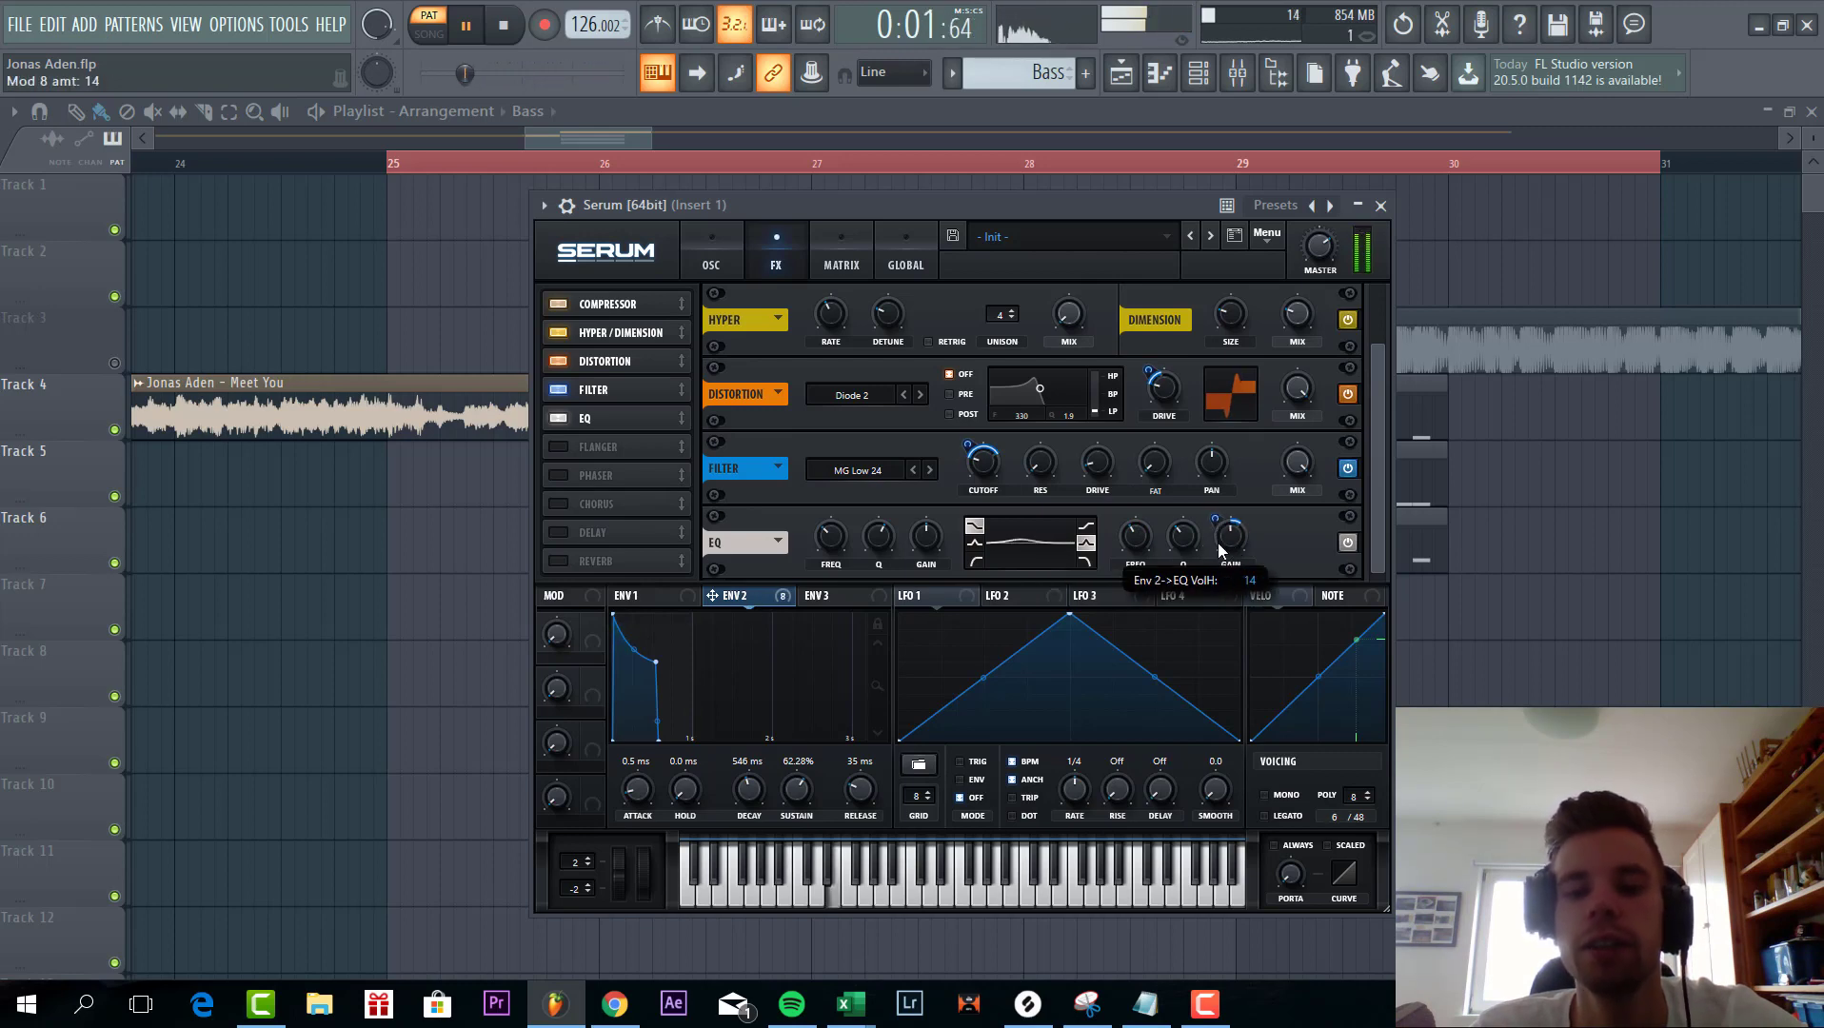
- Enable Chorus at 23% mix and a light Reverb at 9% wet, uncovering the channel rack
left_click(560, 506)
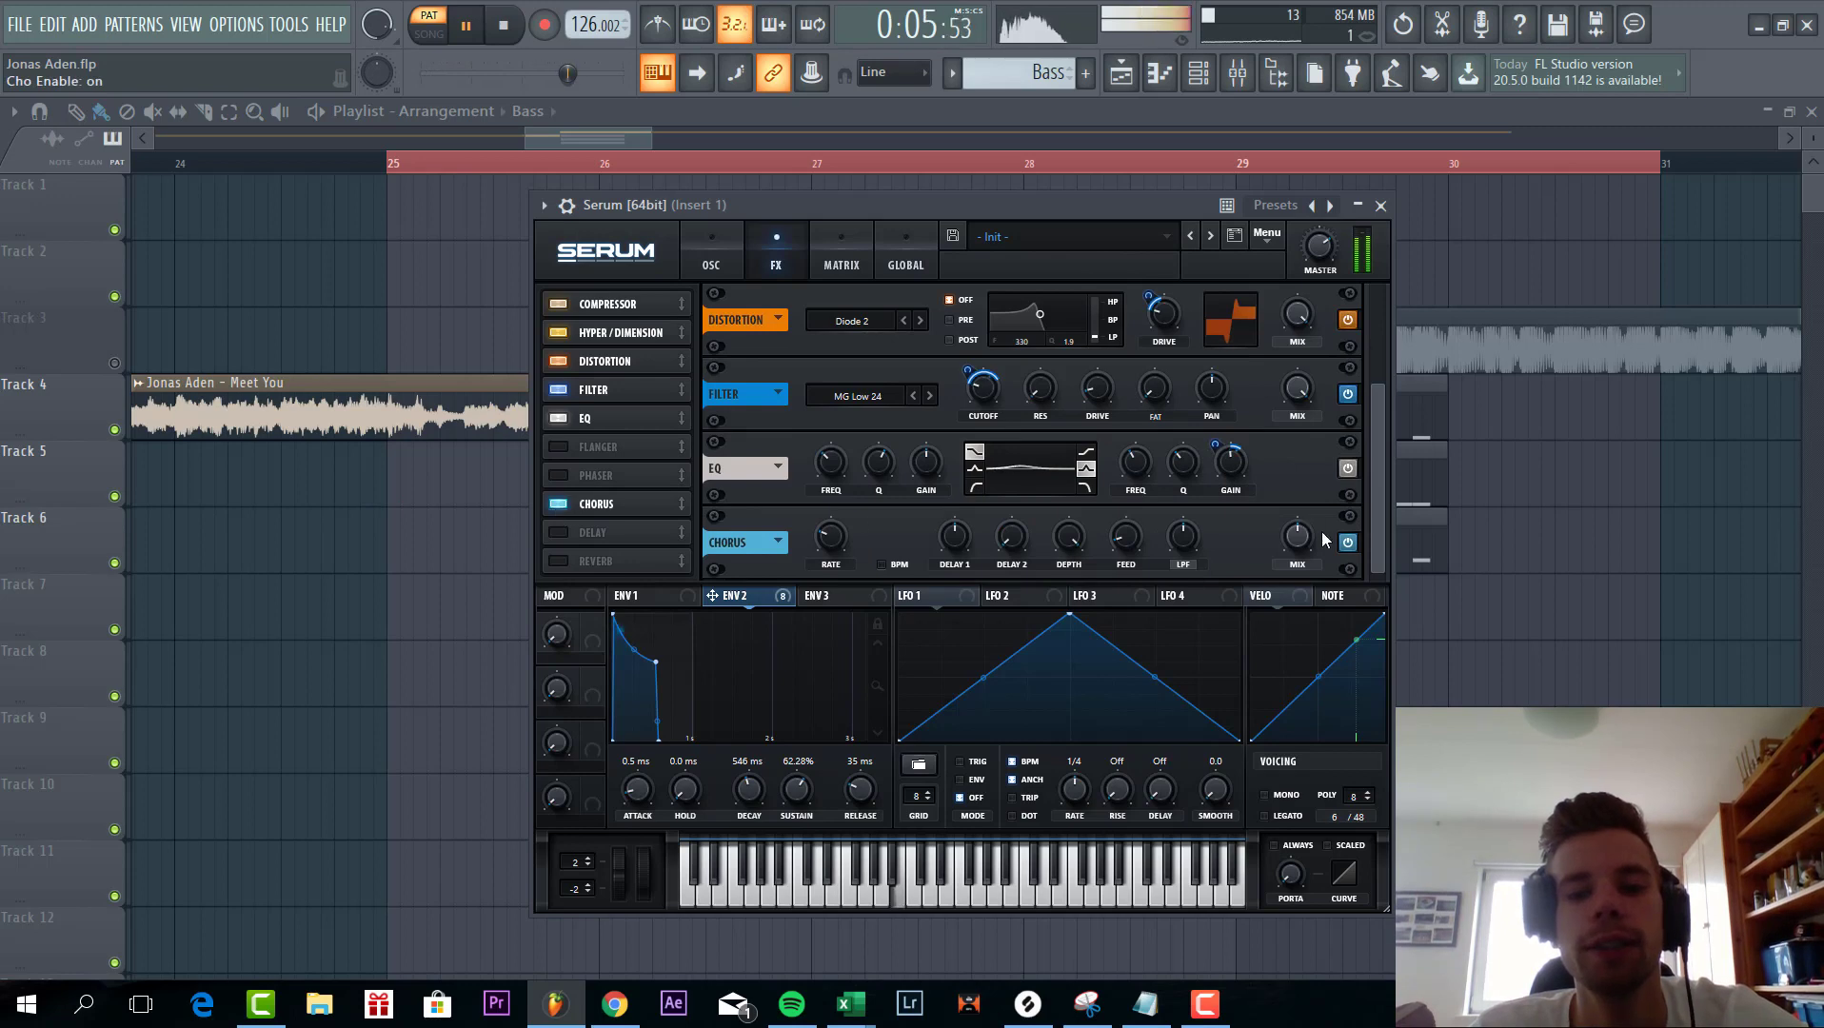
left_click_drag(1298, 533, 1271, 572)
left_click(562, 560)
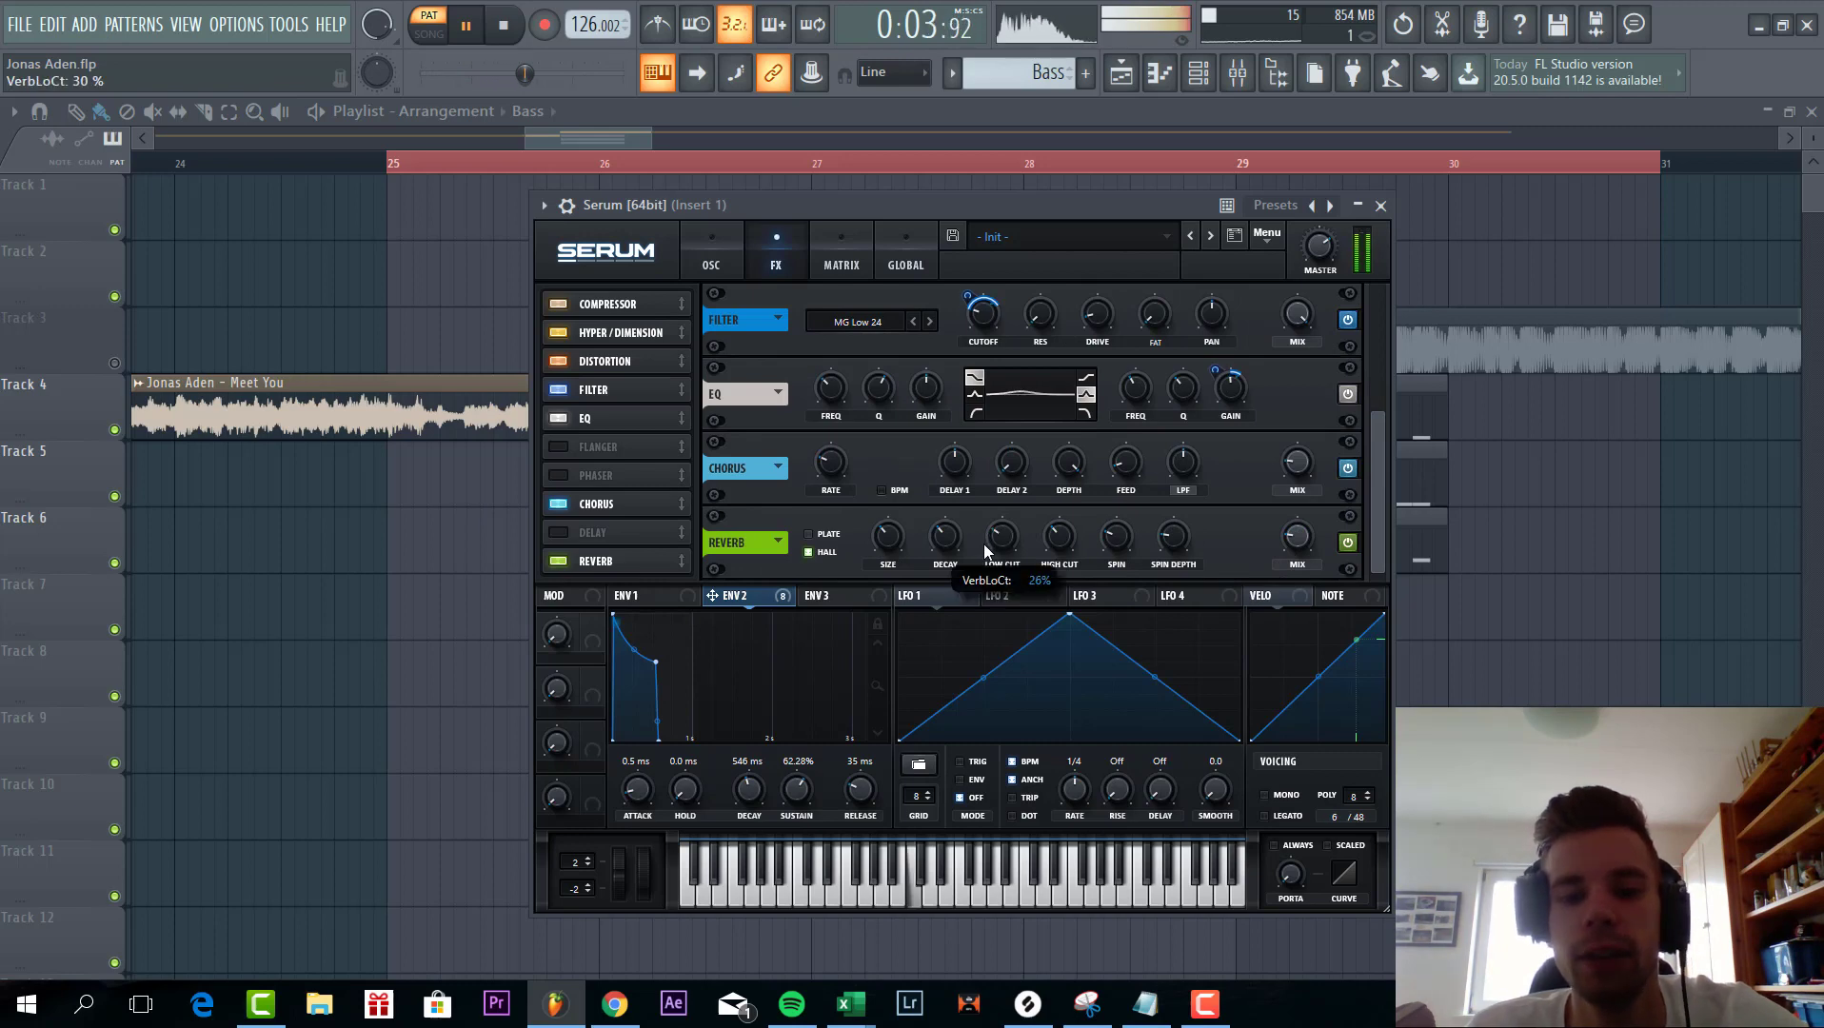
left_click_drag(1275, 540, 1279, 567)
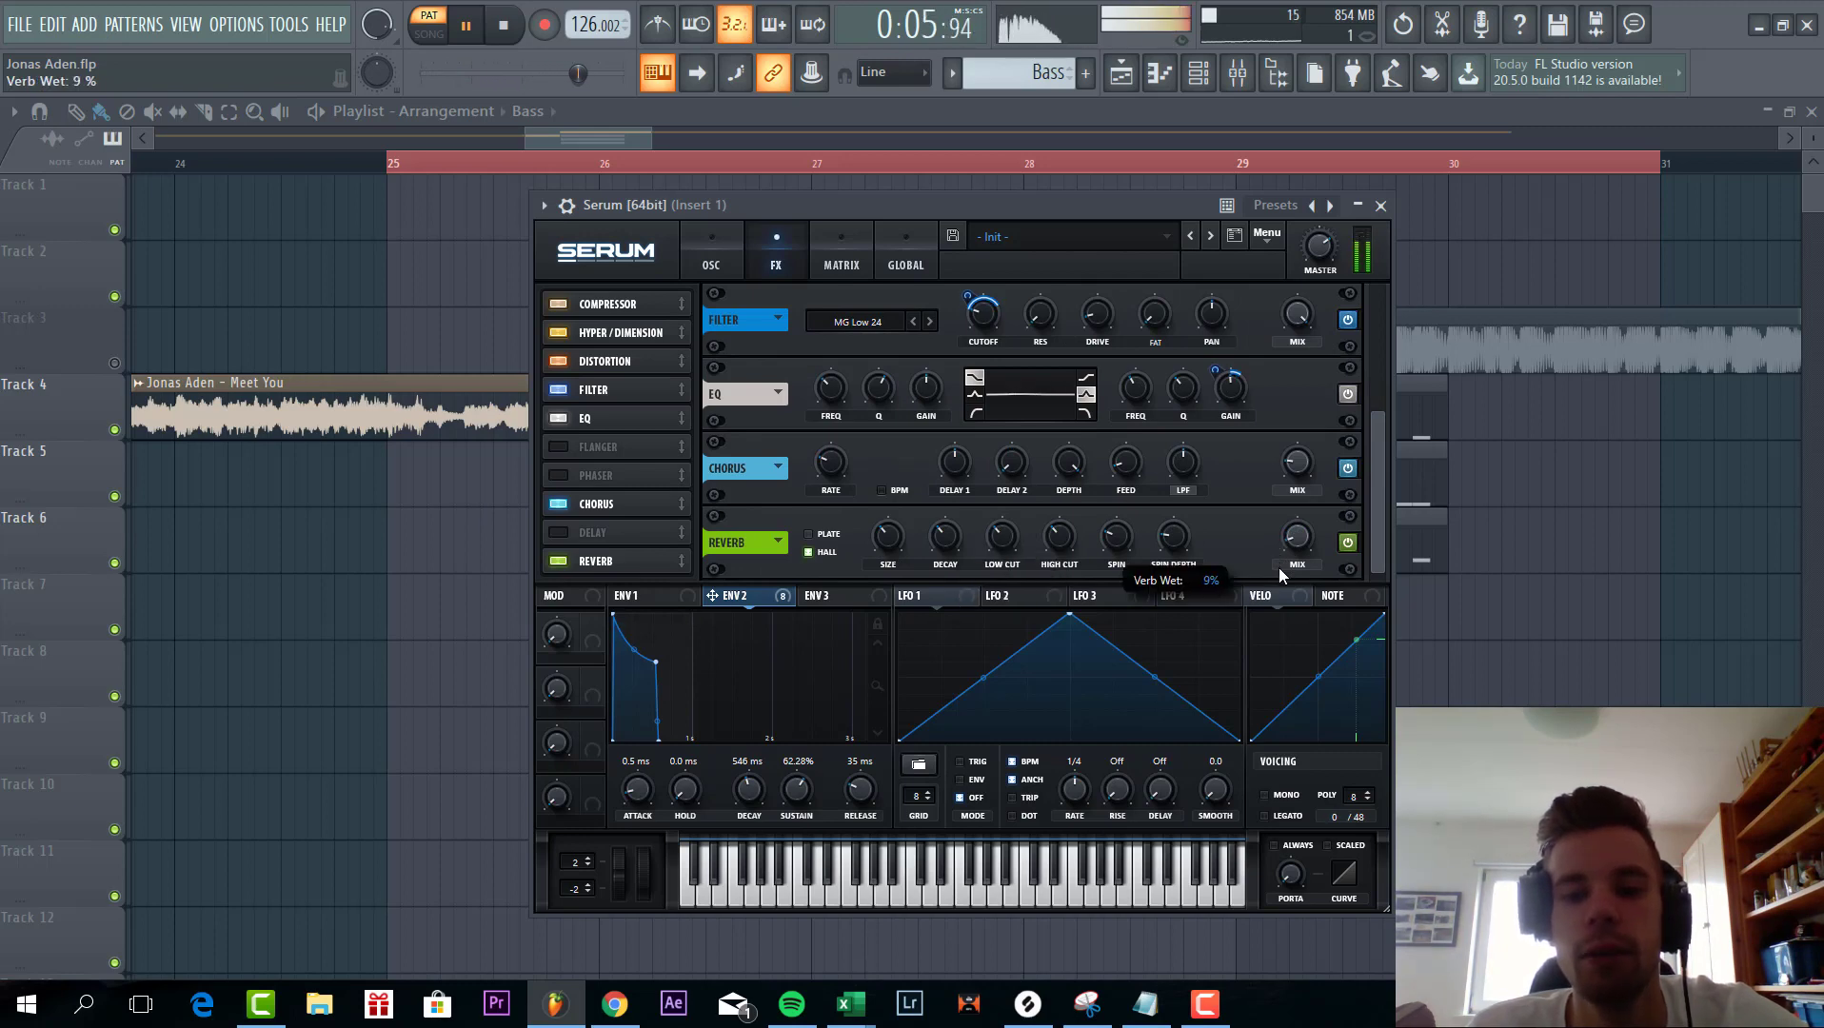
left_click_drag(1010, 548, 1010, 546)
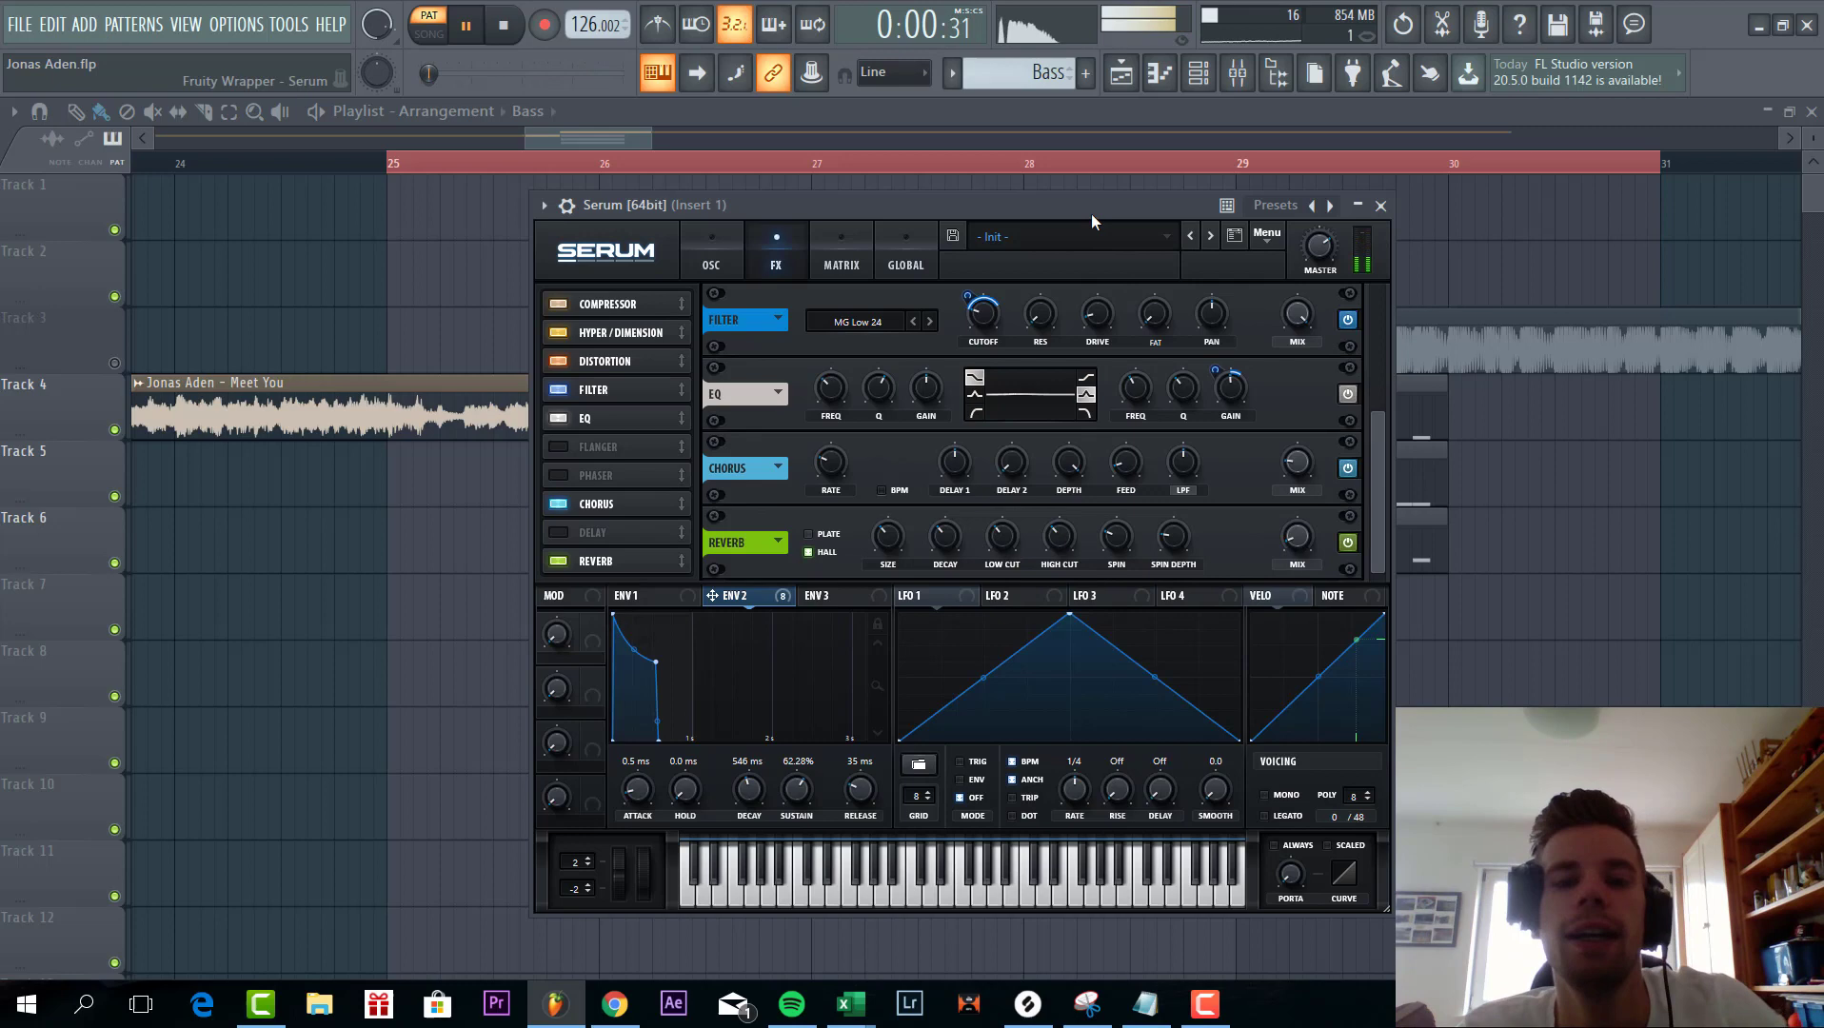
left_click_drag(1090, 217, 1112, 586)
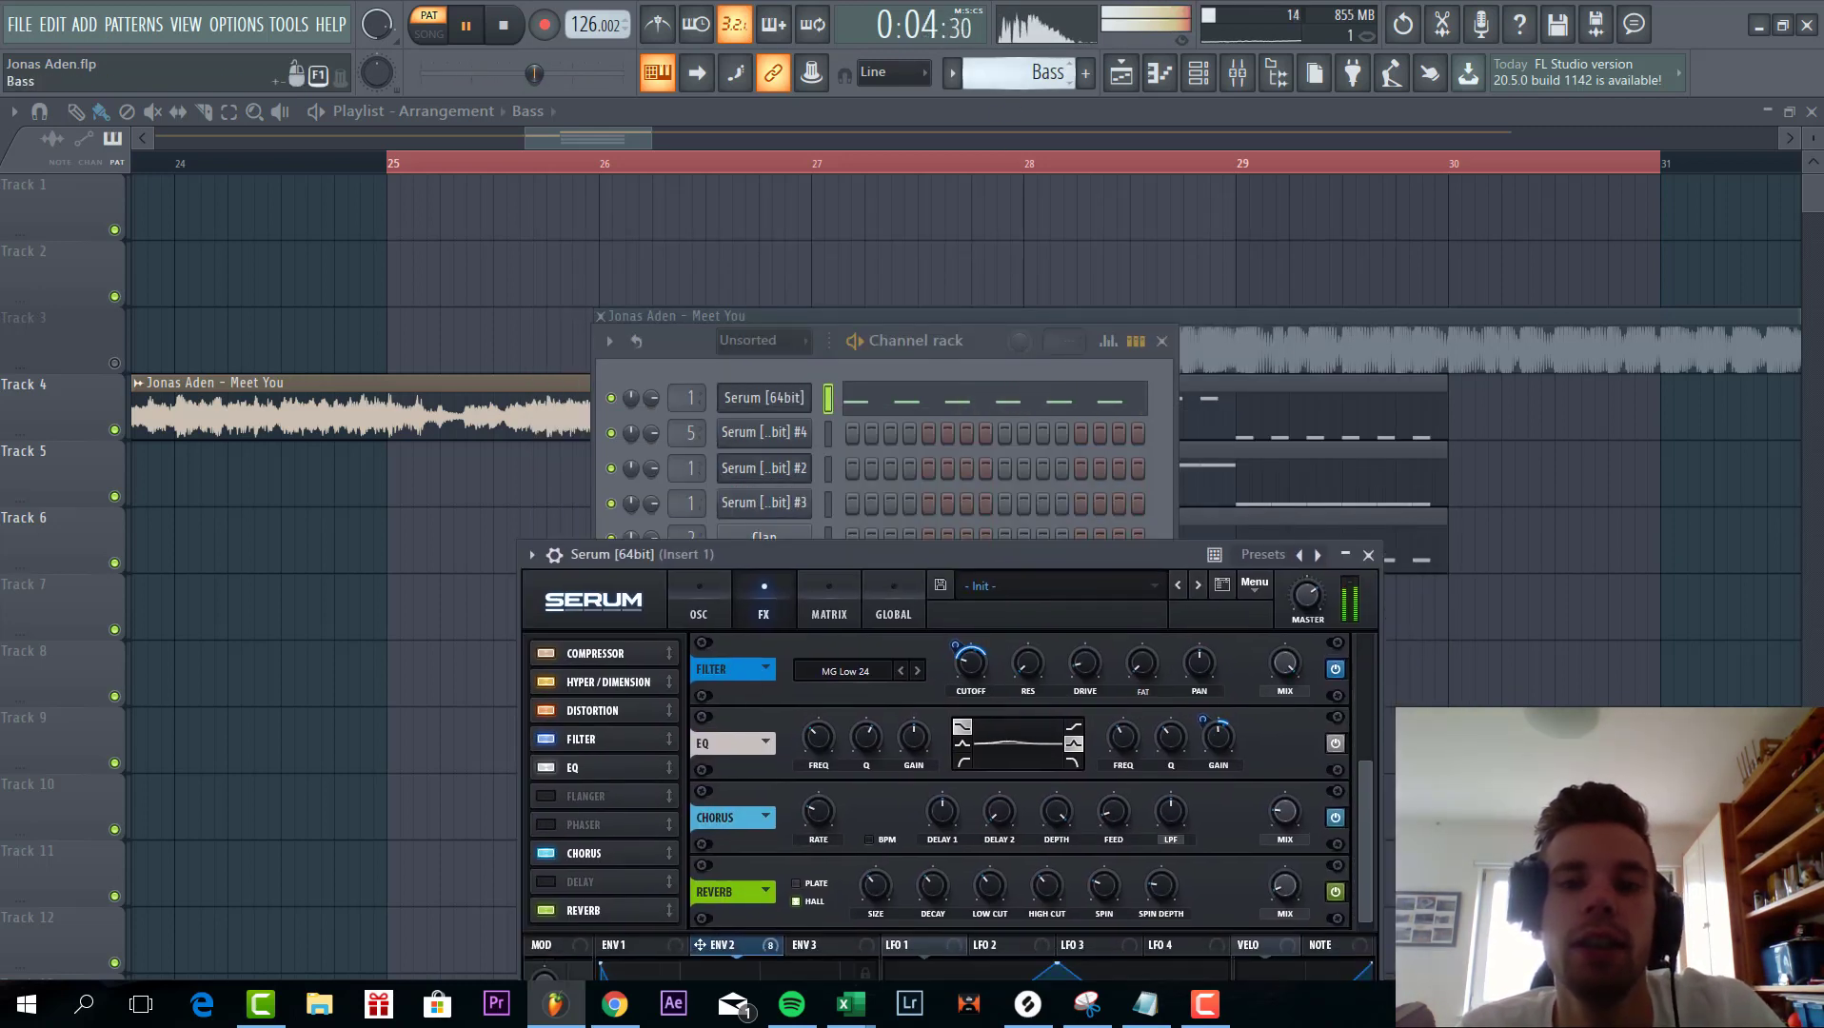
- Select the Sub pattern, check its BS Moog Sub Serum patch, then close the plugin
left_click(1014, 74)
left_click(1045, 109)
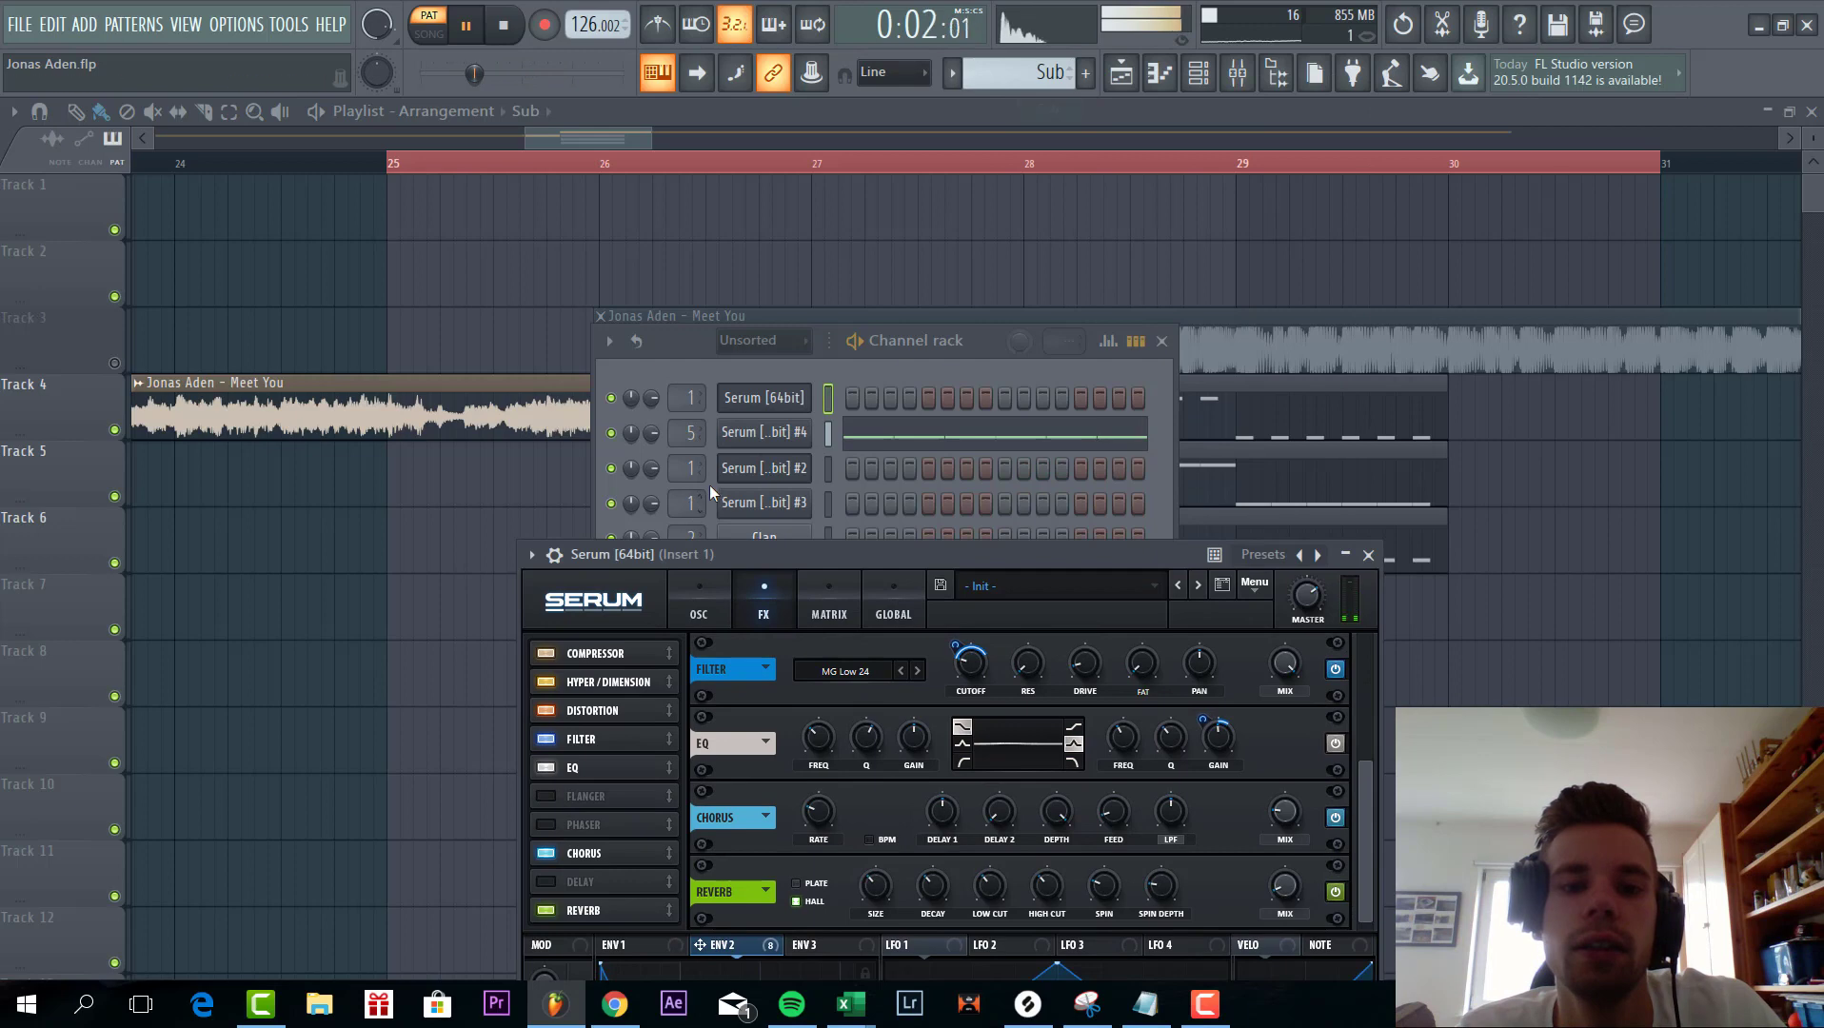
left_click(770, 433)
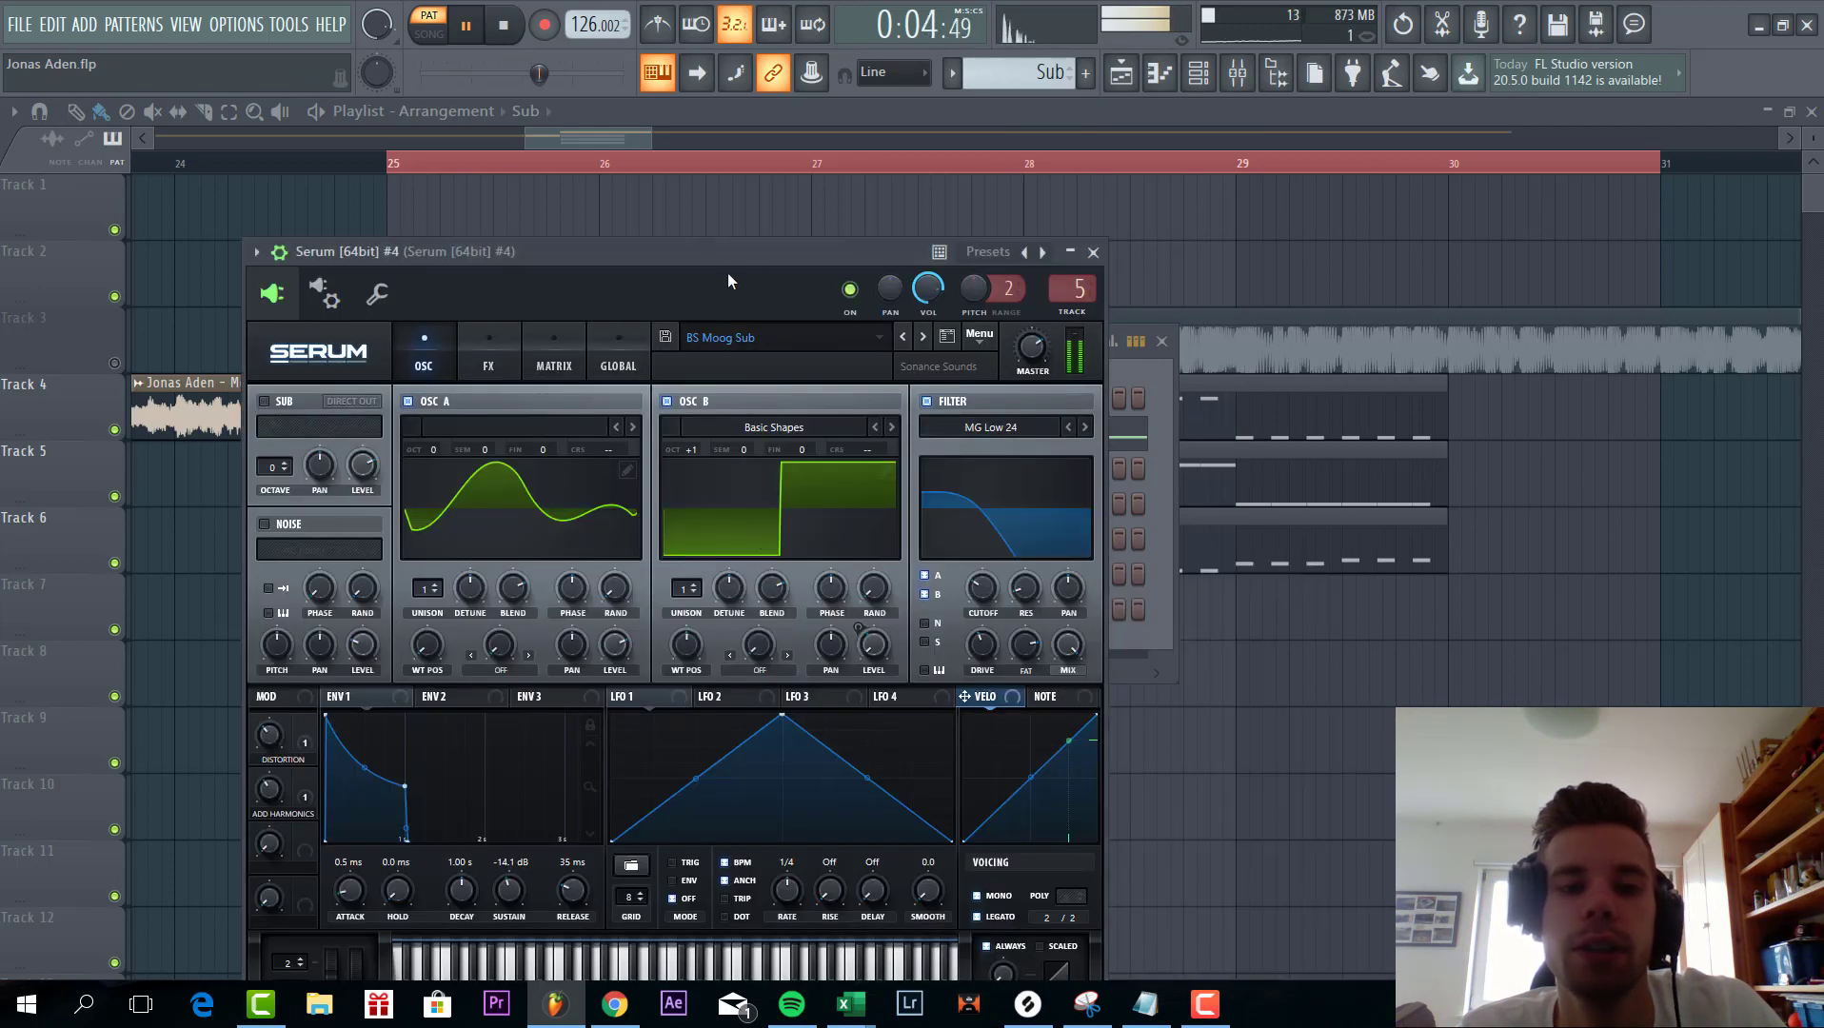
left_click_drag(727, 273, 955, 271)
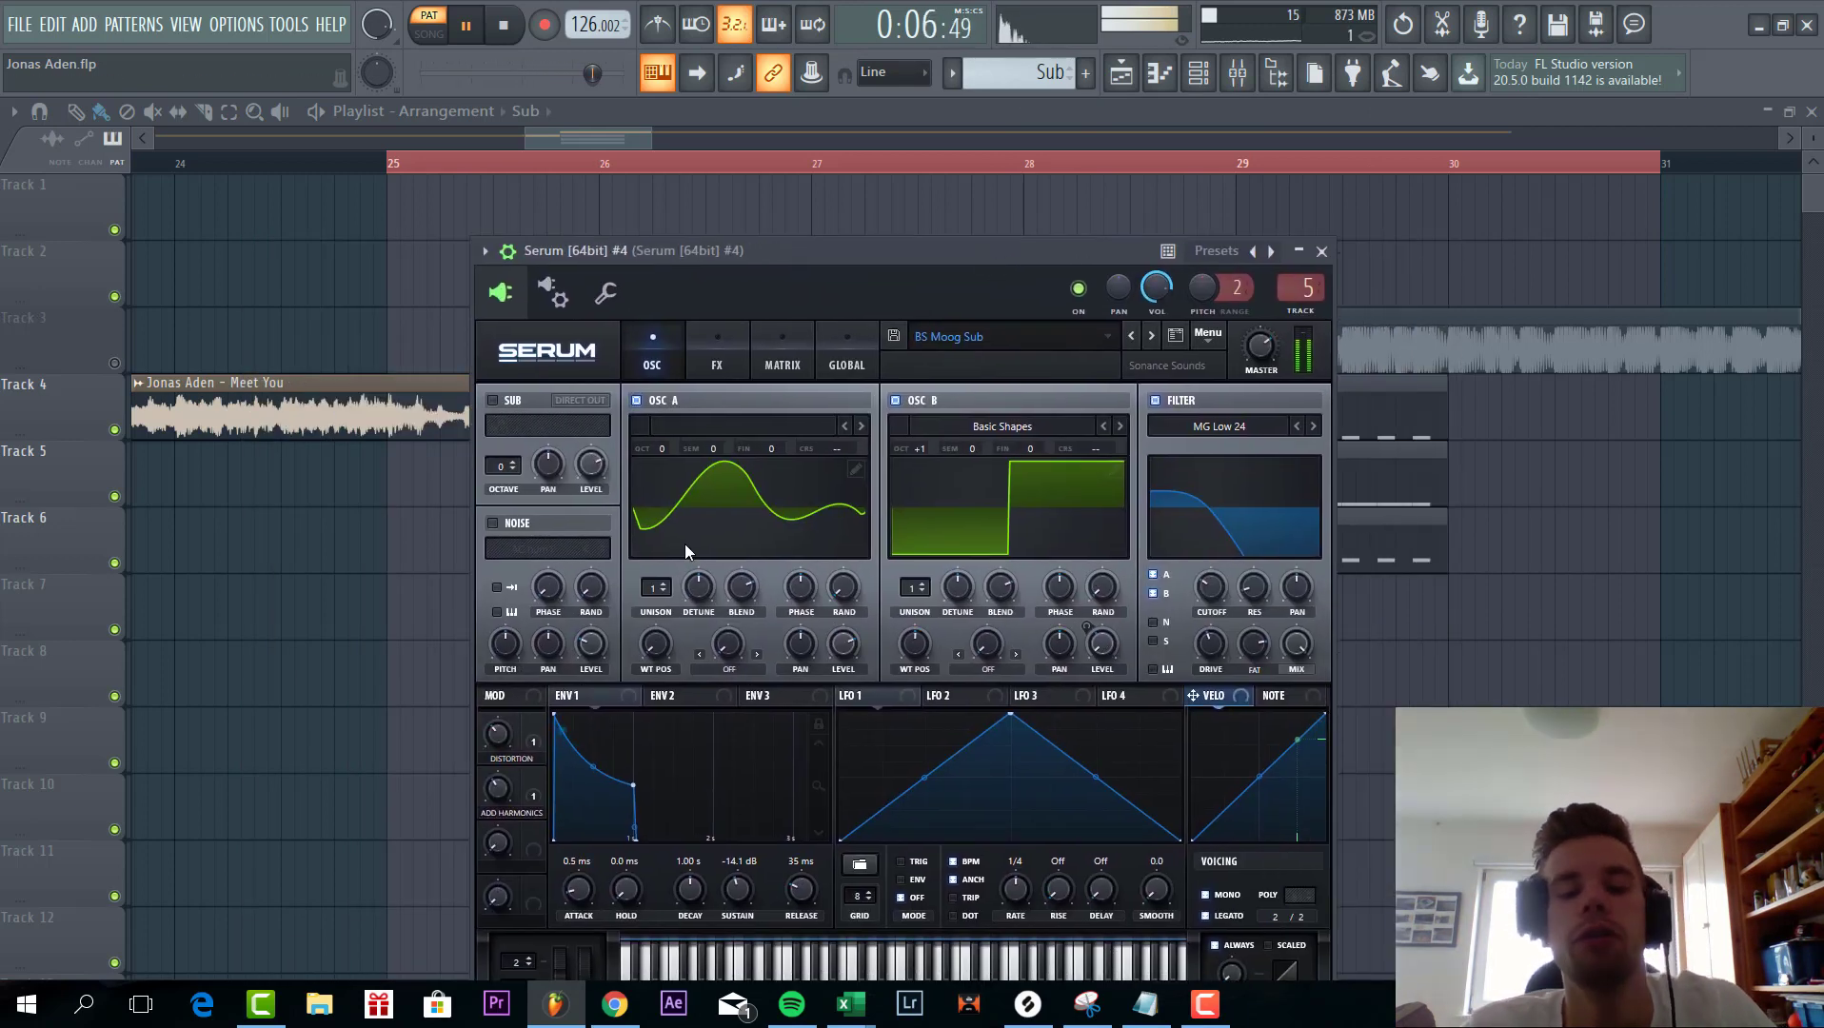
right_click(732, 198)
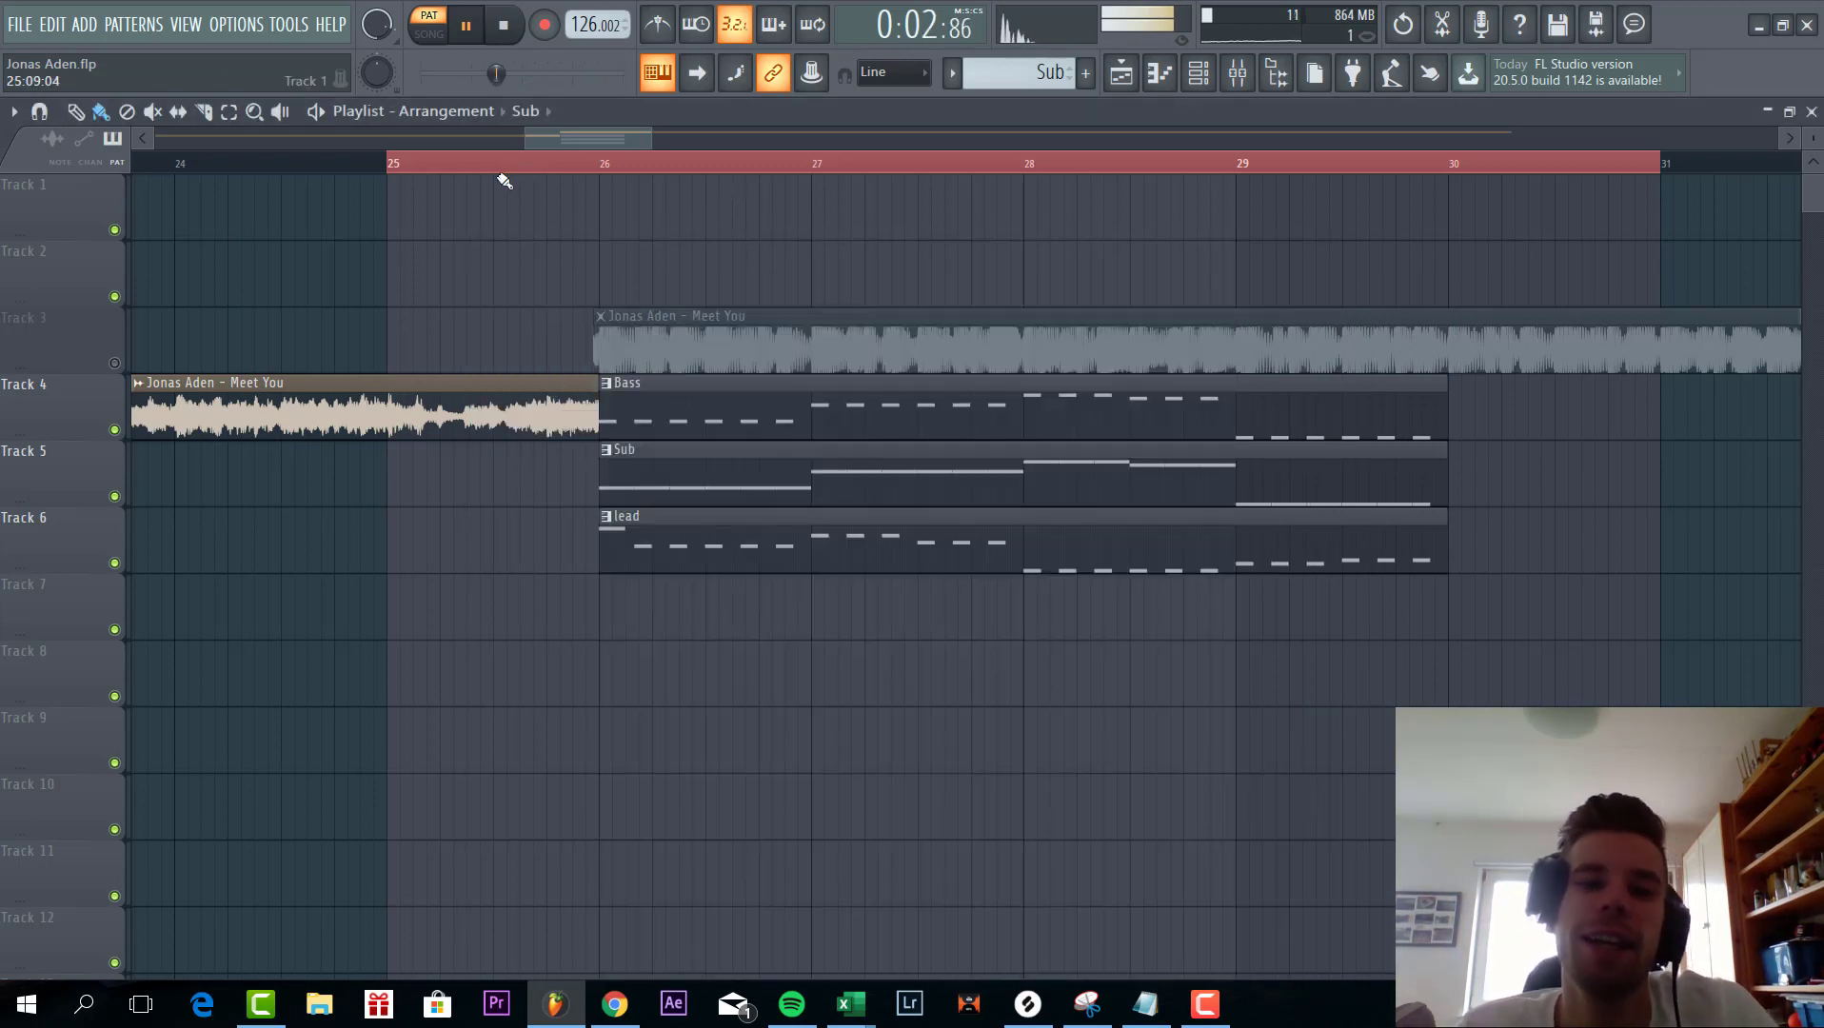
- Play the Bass, Sub and lead drop in song mode from bar 25, then stop
left_click_drag(505, 181, 447, 172)
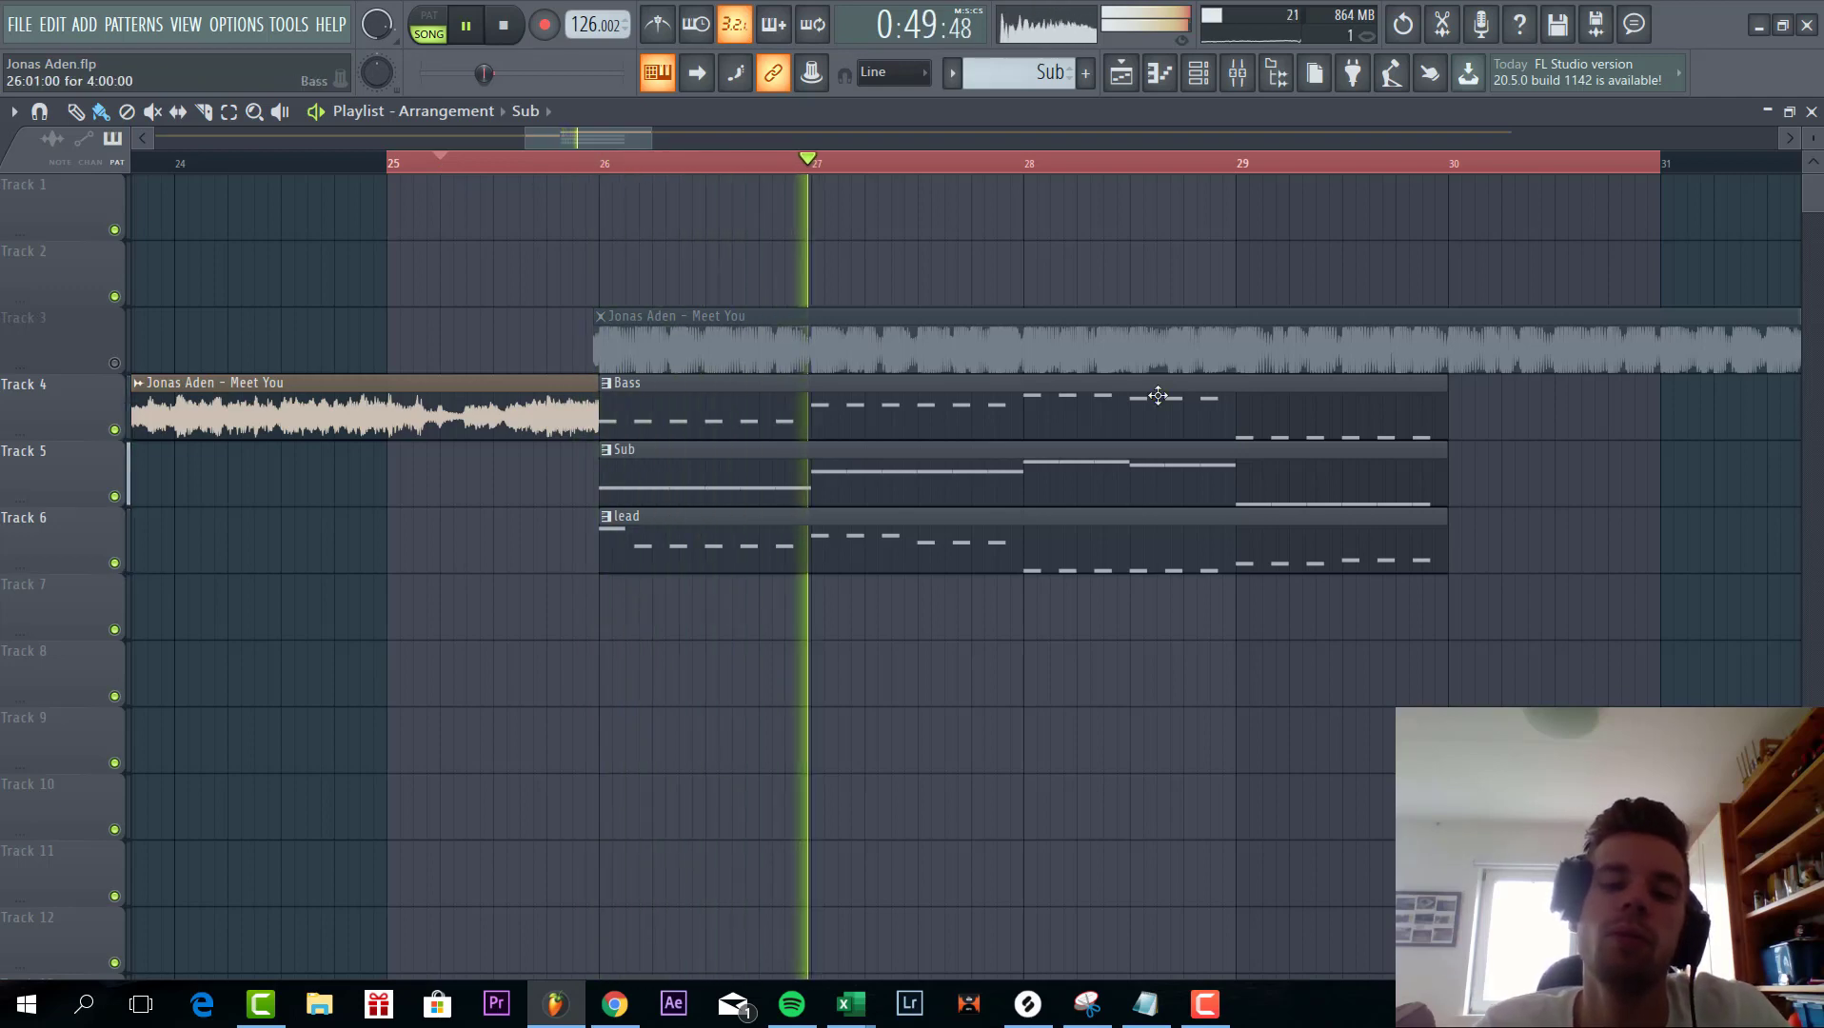
key("space")
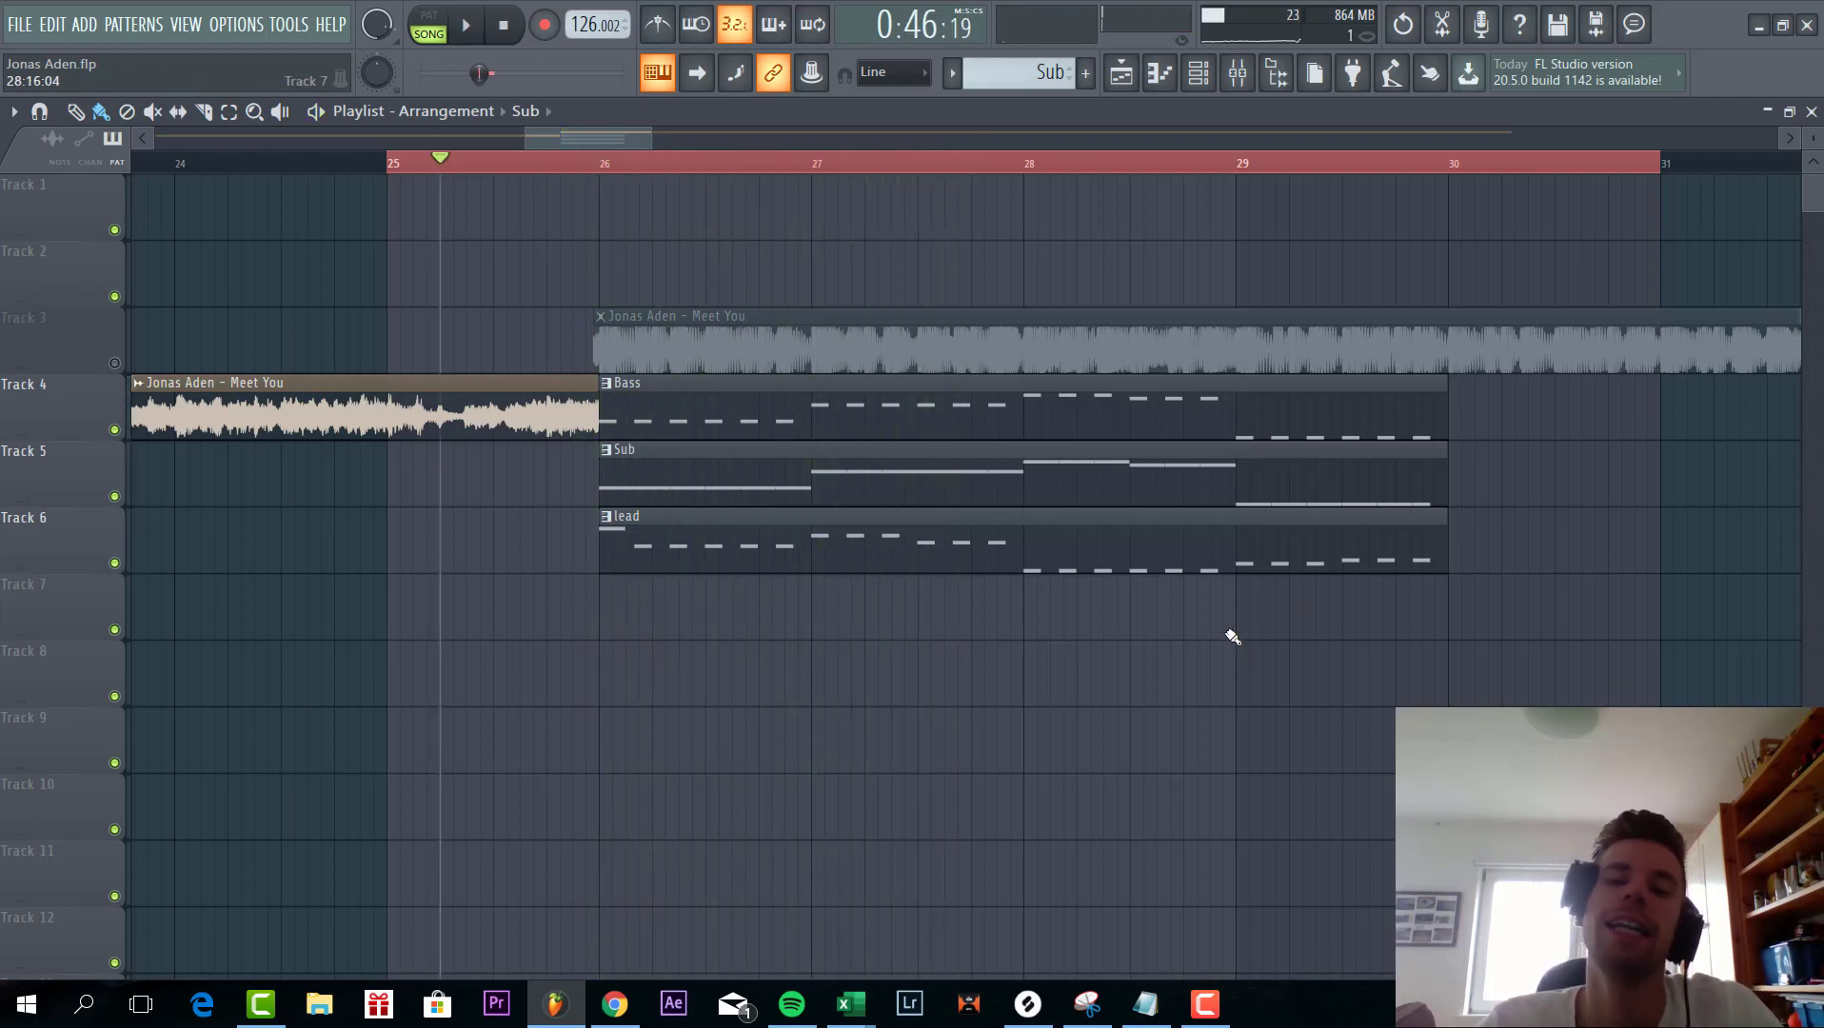